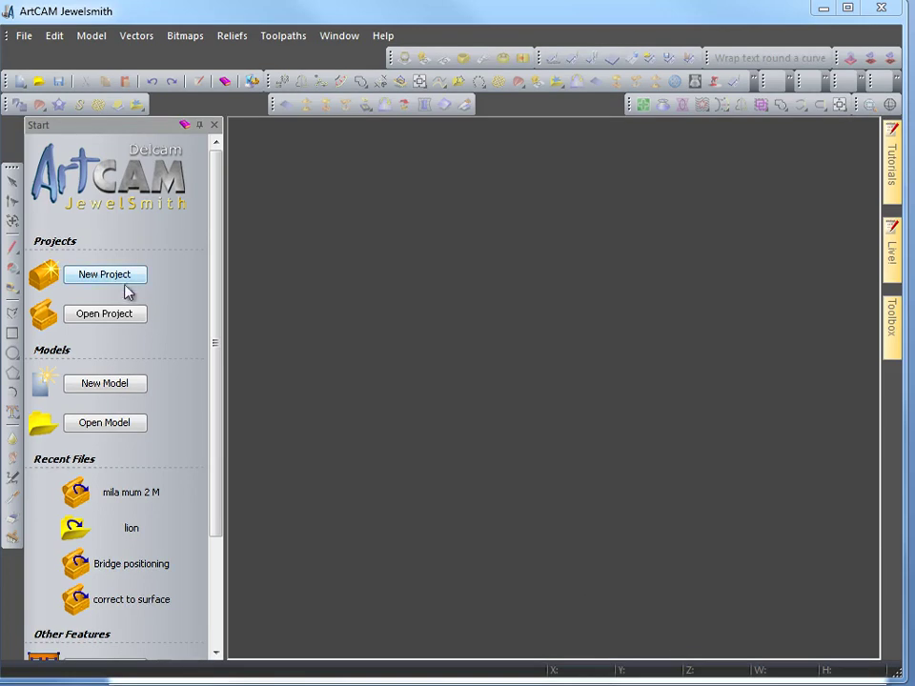
Create a new, empty project for the ring
click(112, 280)
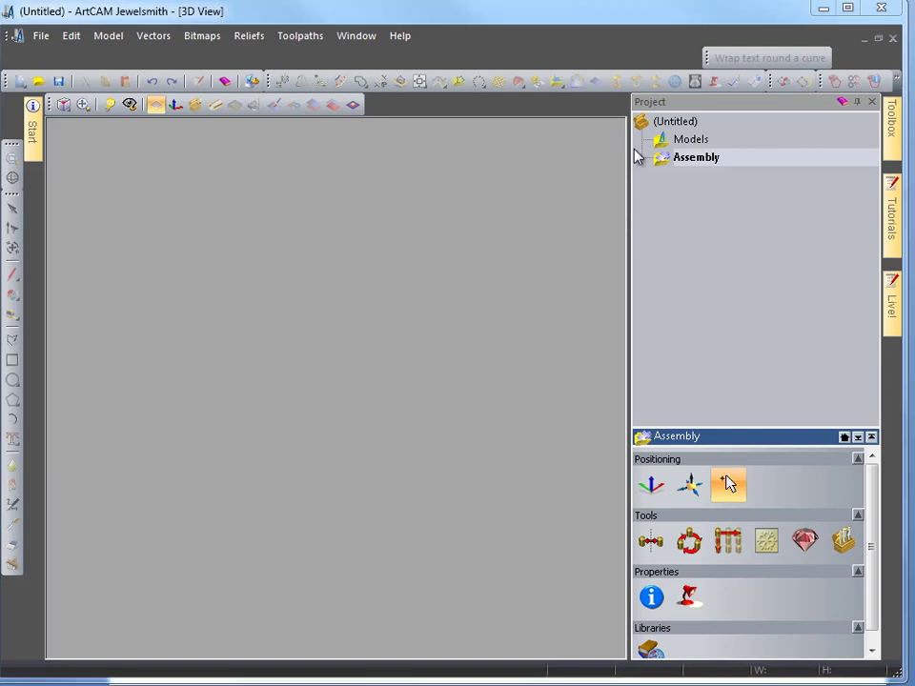
click(664, 145)
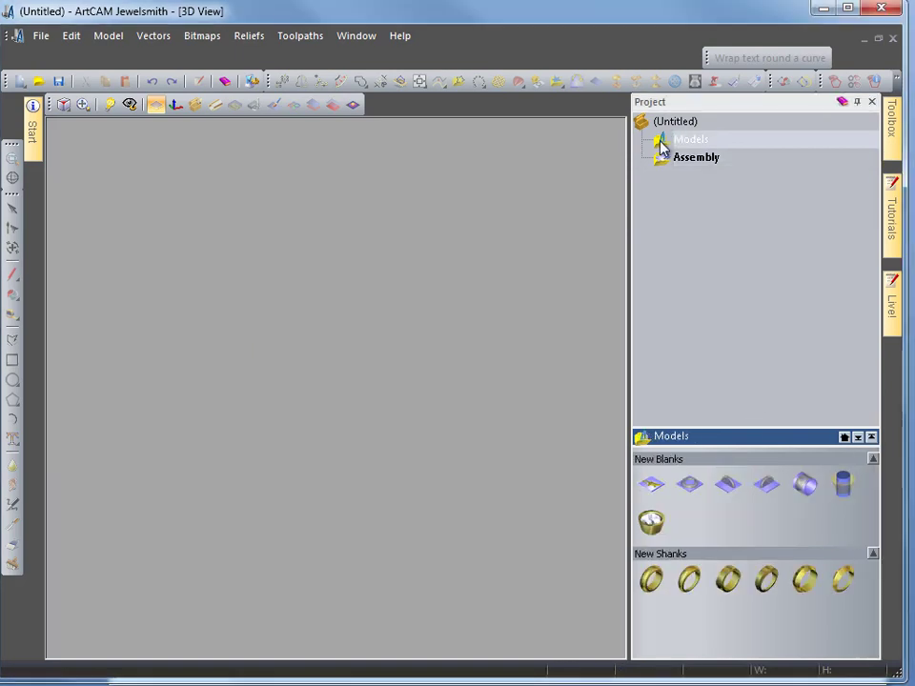
click(810, 490)
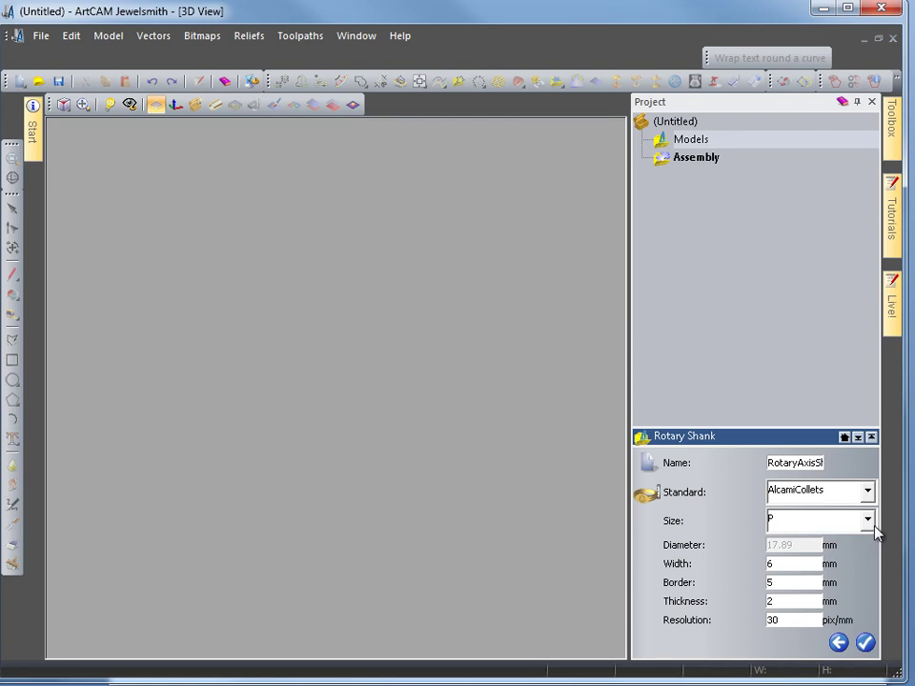
click(868, 520)
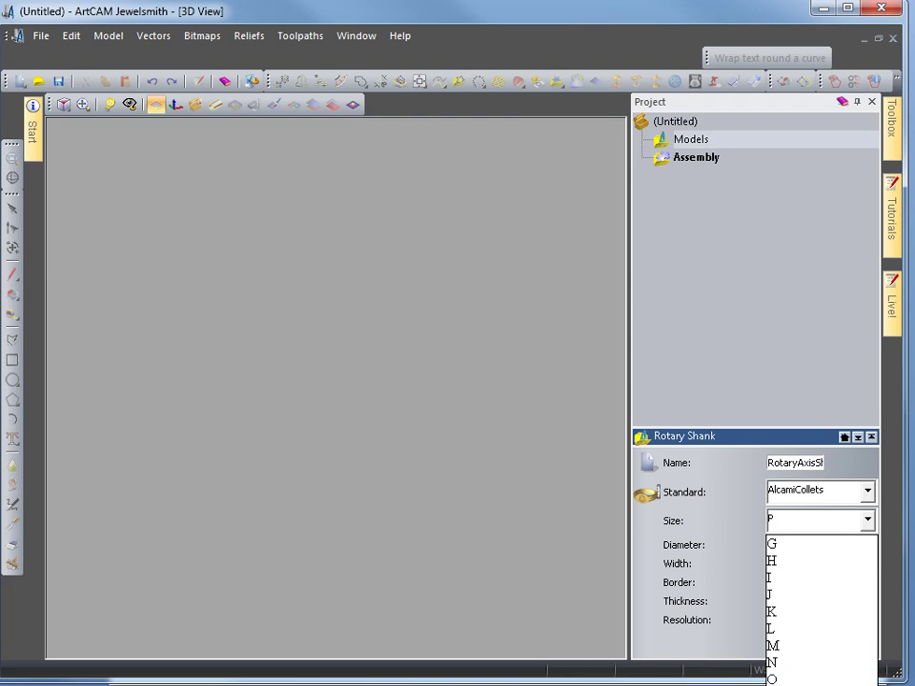
click(800, 679)
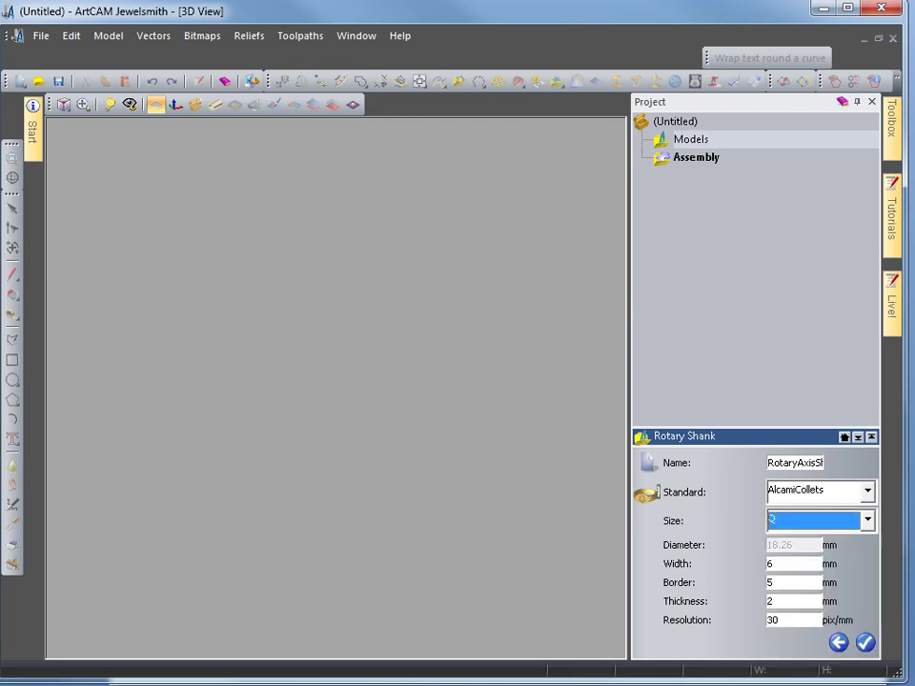
double_click(781, 563)
text(15)
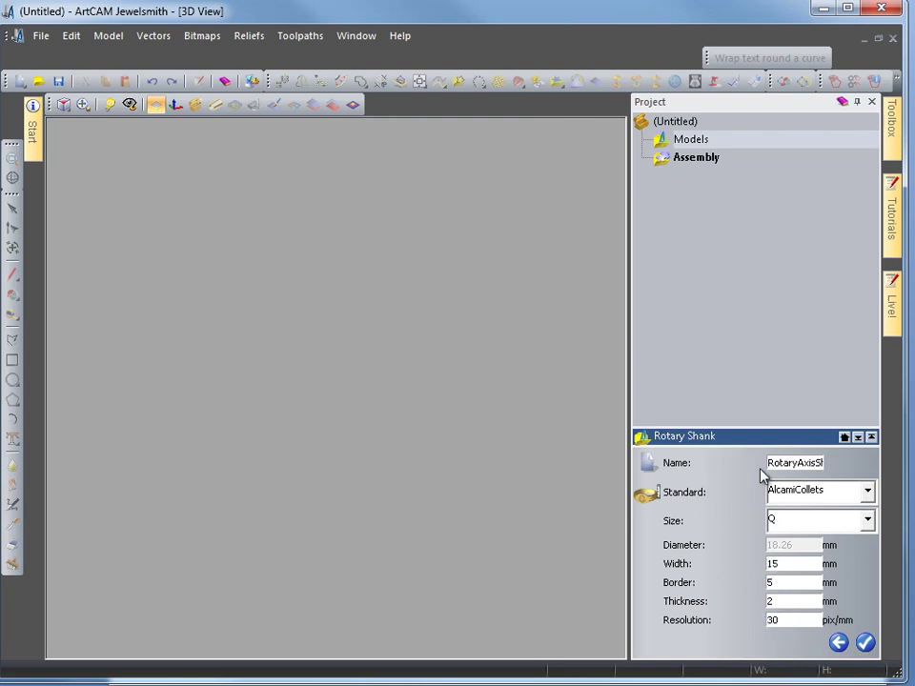
click(865, 643)
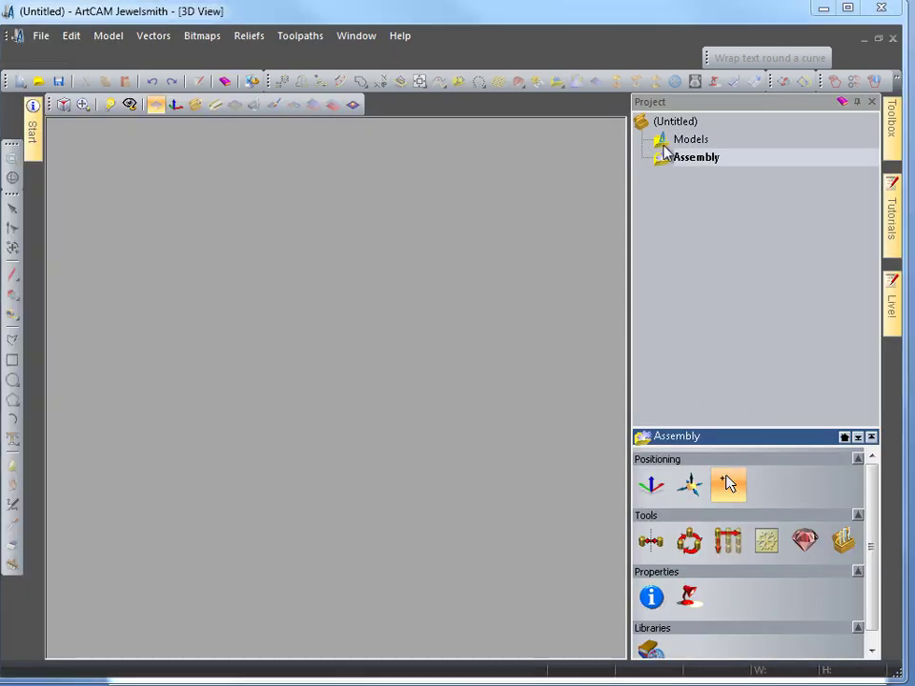
Create a rotary axis shank model with ring size Q and a width of 15 mm
click(664, 143)
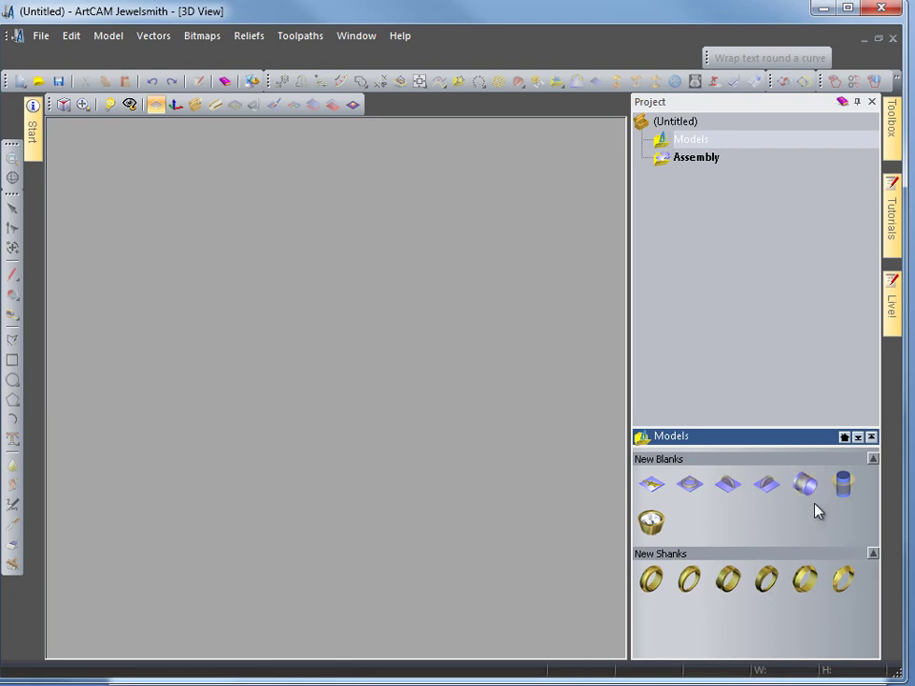
click(809, 488)
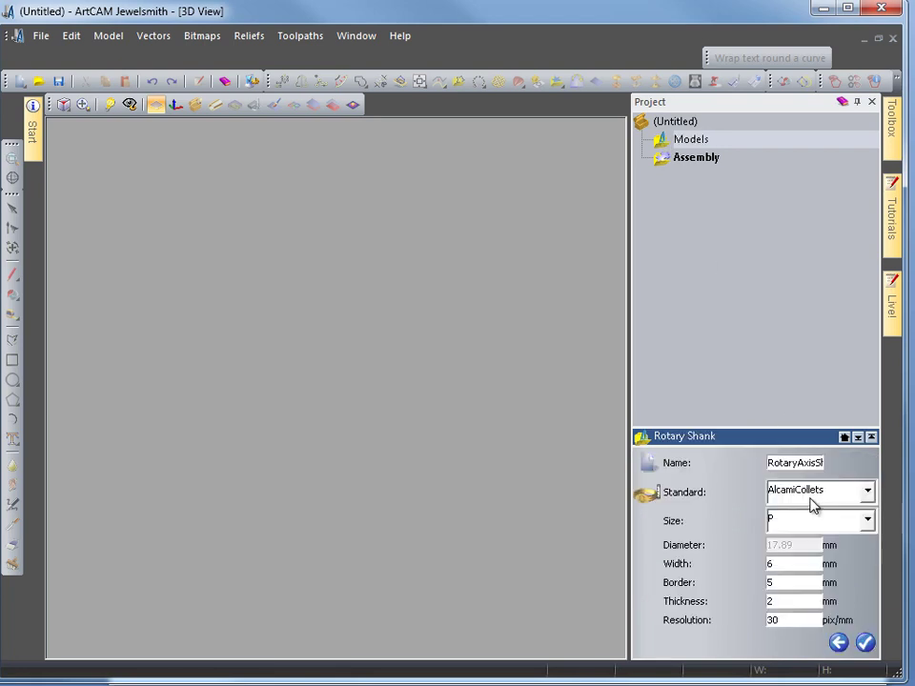
click(868, 521)
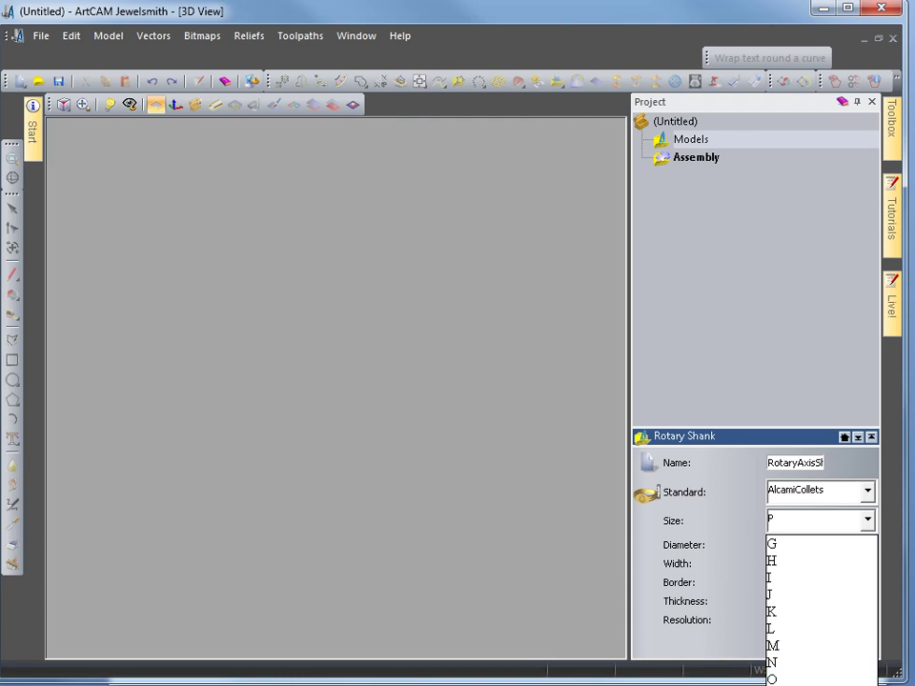
click(801, 679)
double_click(774, 563)
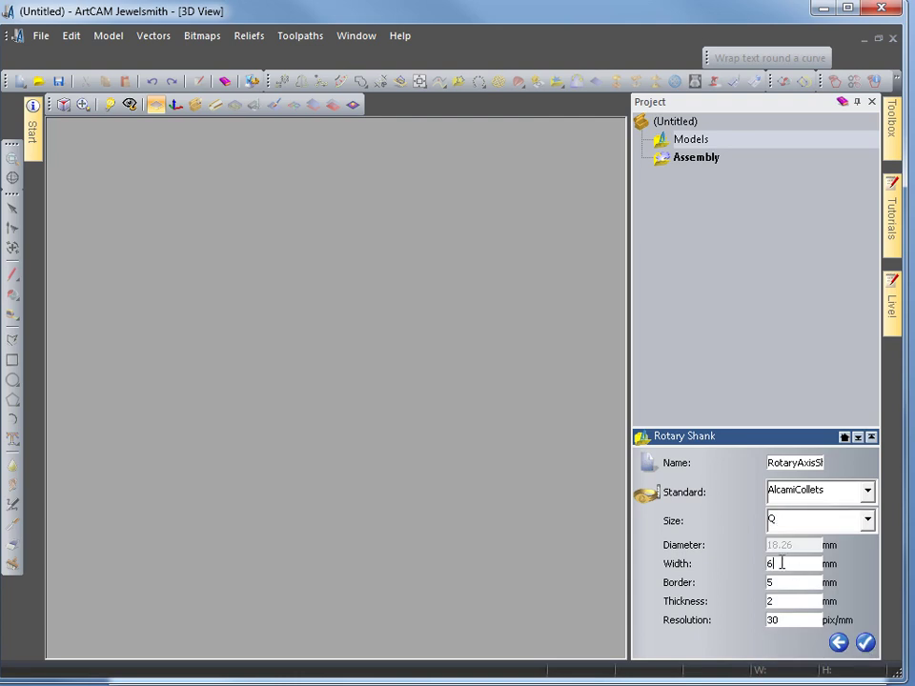
text(15)
click(865, 642)
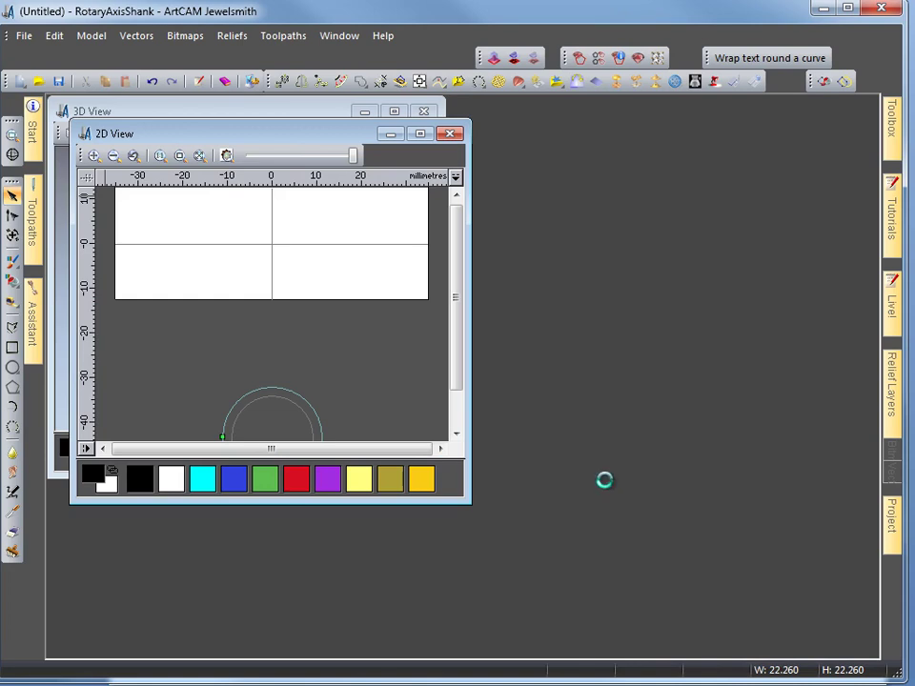
Maximize the 2D view and open the Relief Clipart Library
double_click(189, 138)
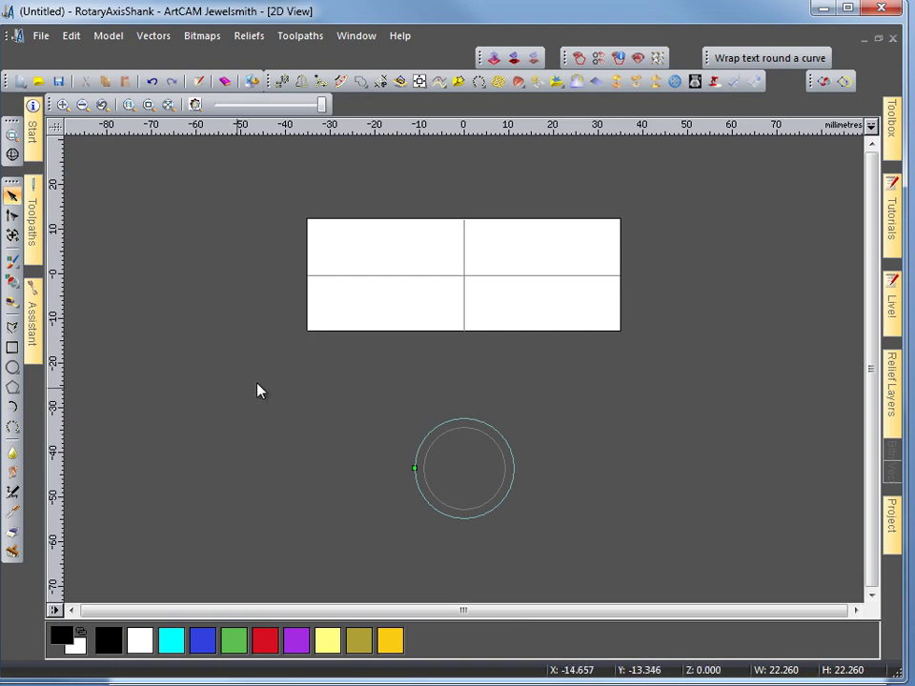
click(556, 82)
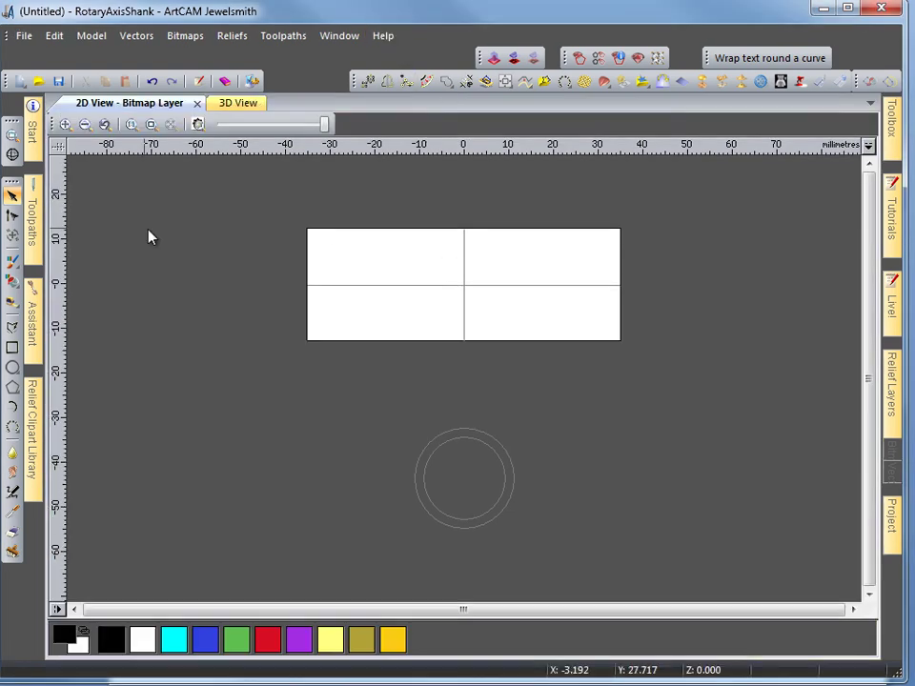
In the 3D view, hide the relief and show the vectors
click(246, 104)
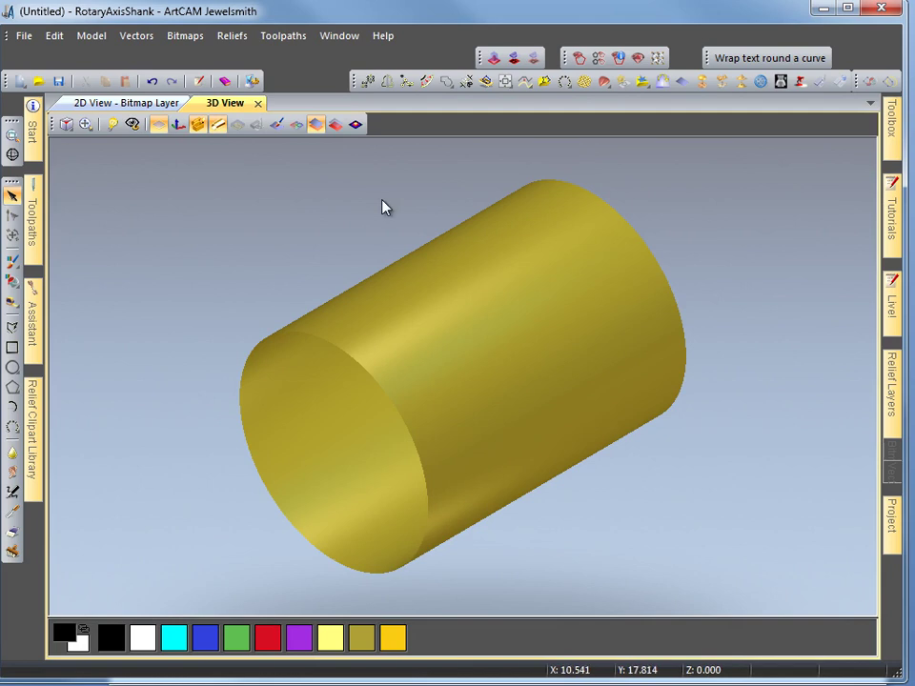
click(319, 126)
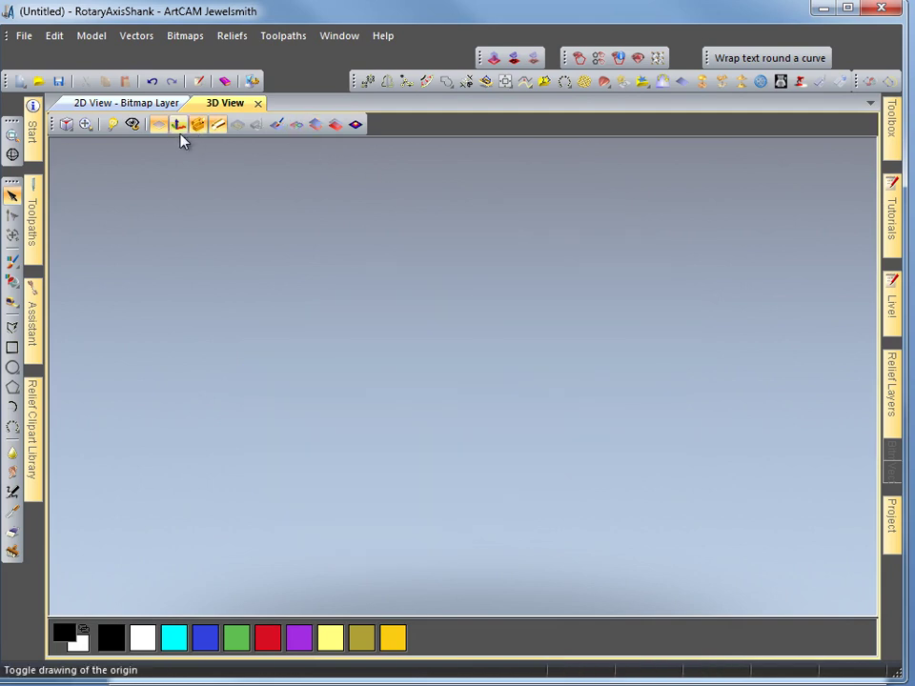
click(296, 125)
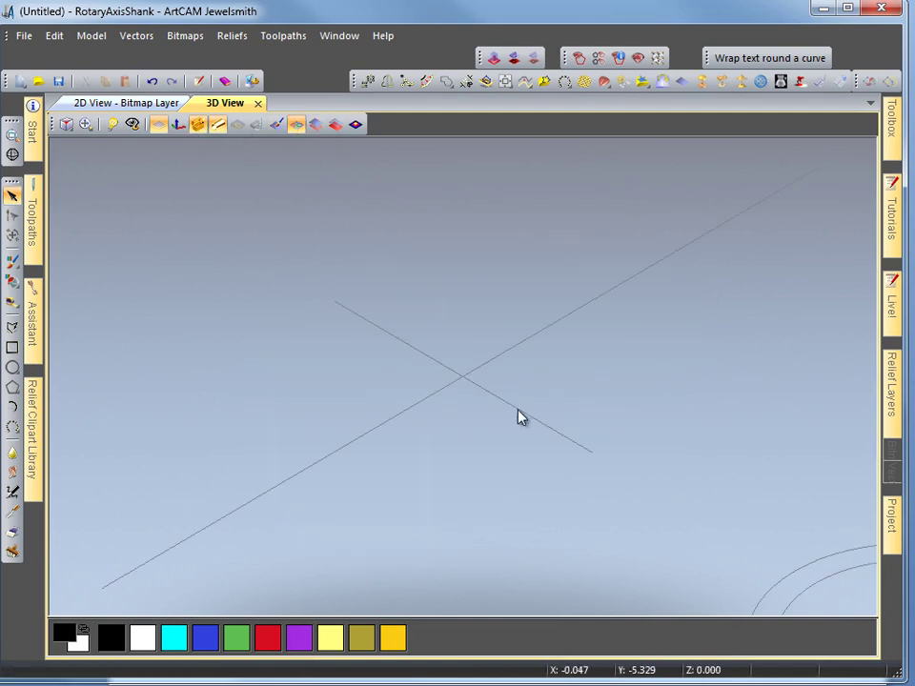
Select the long centre line vector that runs along the length of the shank
drag(584, 451, 466, 500)
scroll(491, 502, down, 3)
scroll(529, 437, up, 4)
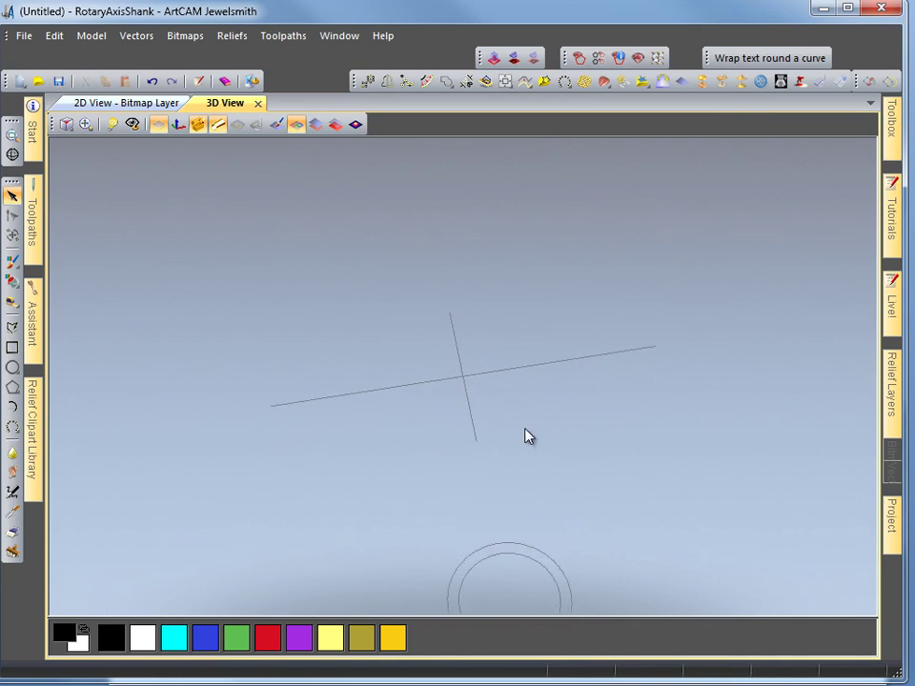
click(497, 380)
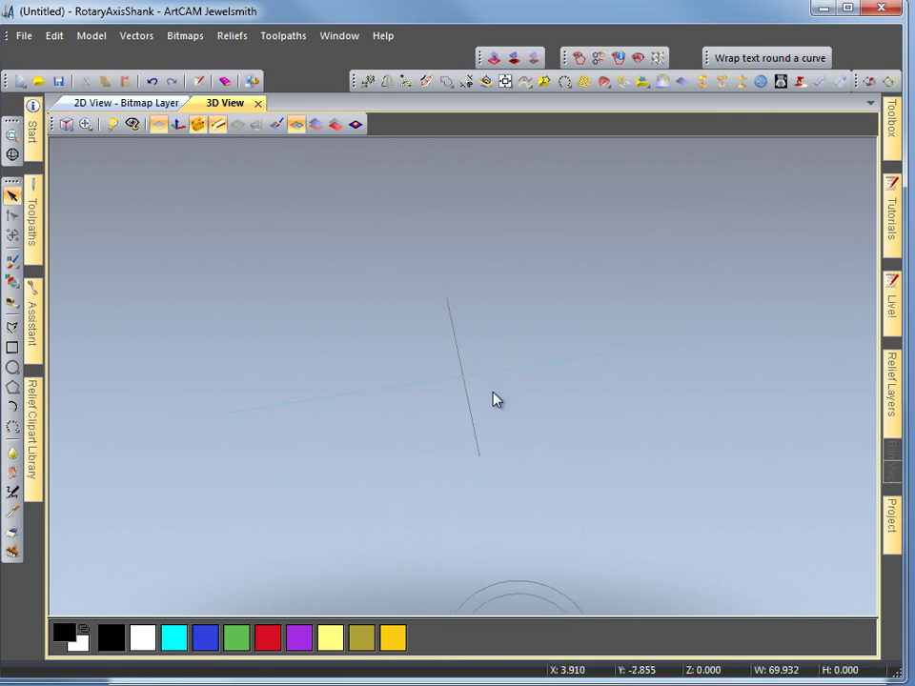
Load the "celtic ring weave" relief file for pasting into the shank model
mouse_move(40, 417)
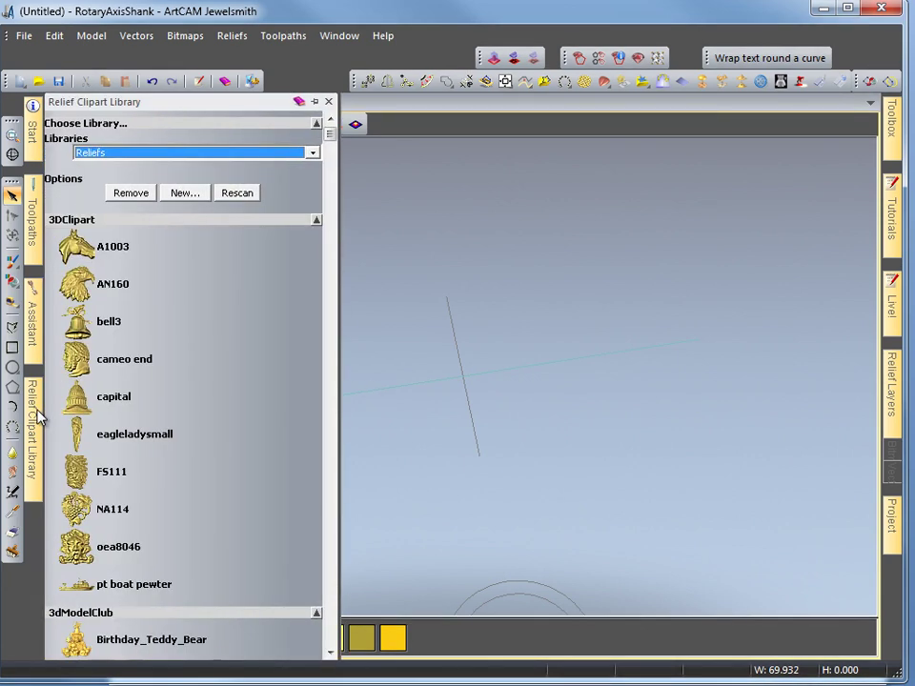
mouse_move(38, 355)
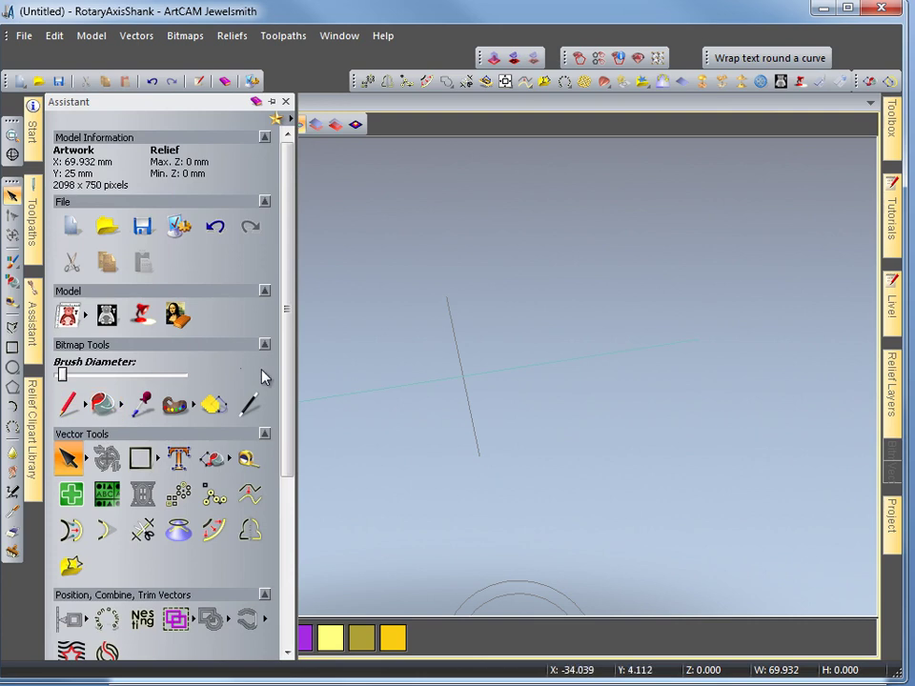
drag(287, 356, 302, 535)
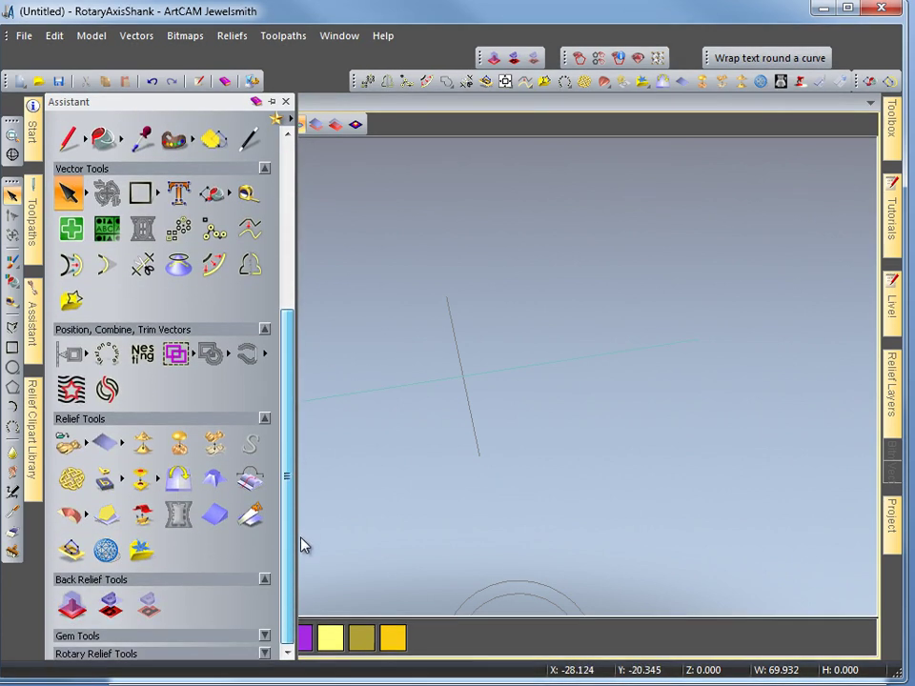
click(86, 445)
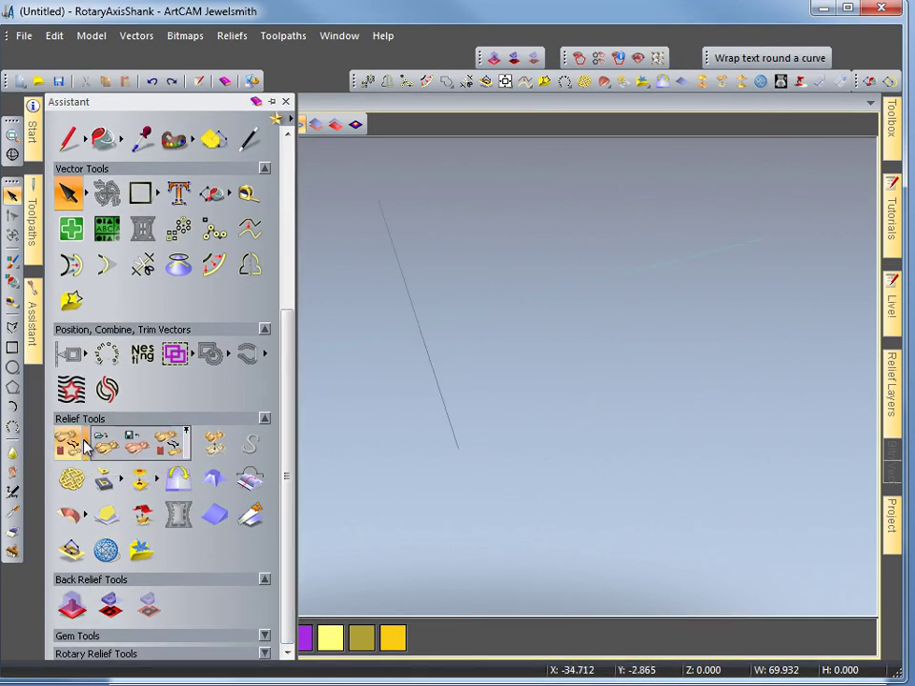
click(173, 448)
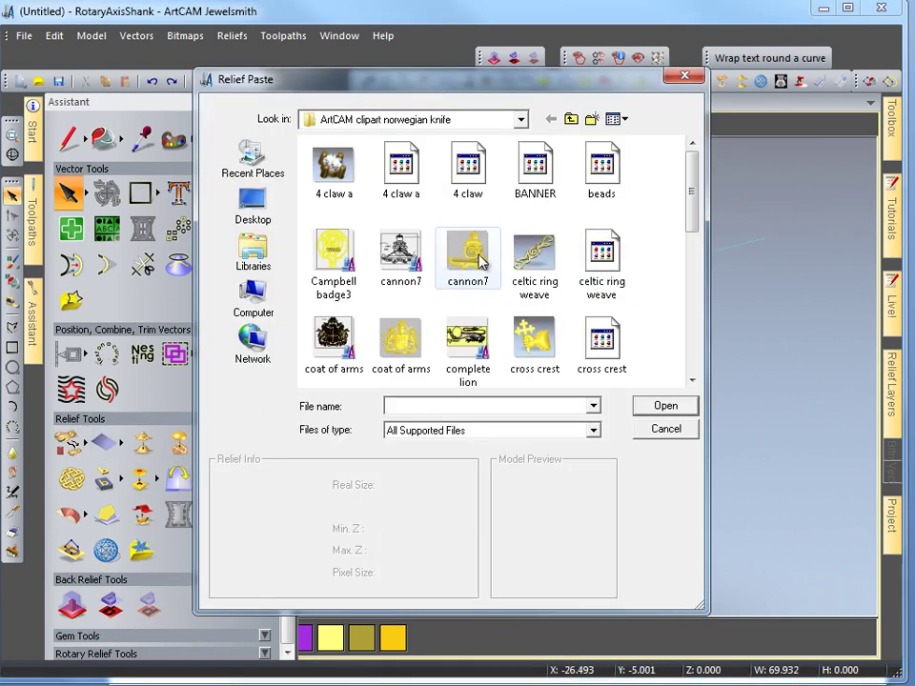
click(601, 256)
click(665, 406)
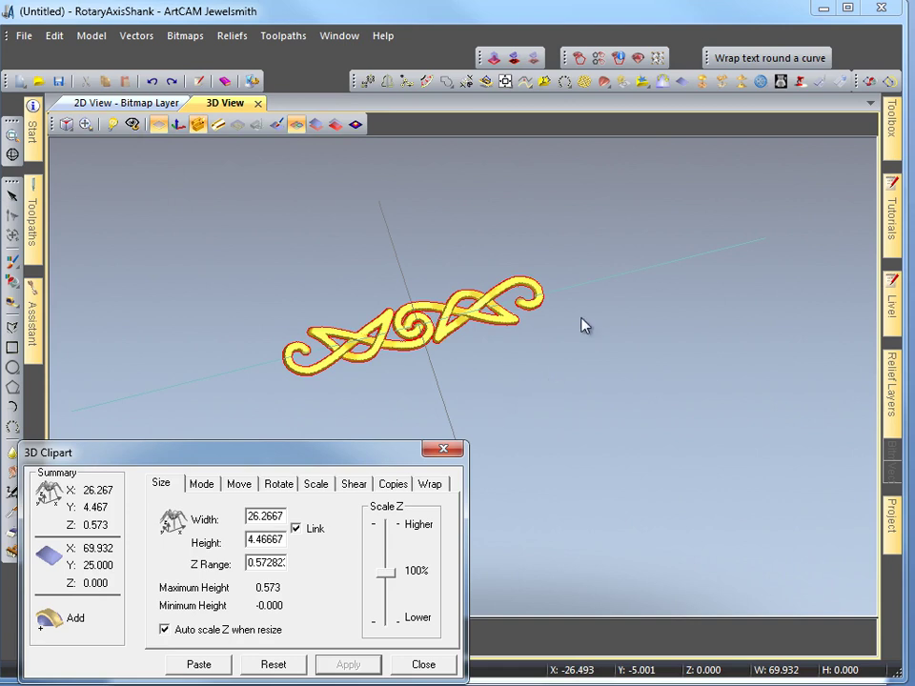
Start pasting the weave clipart along a curve with exact fitting enabled
click(604, 83)
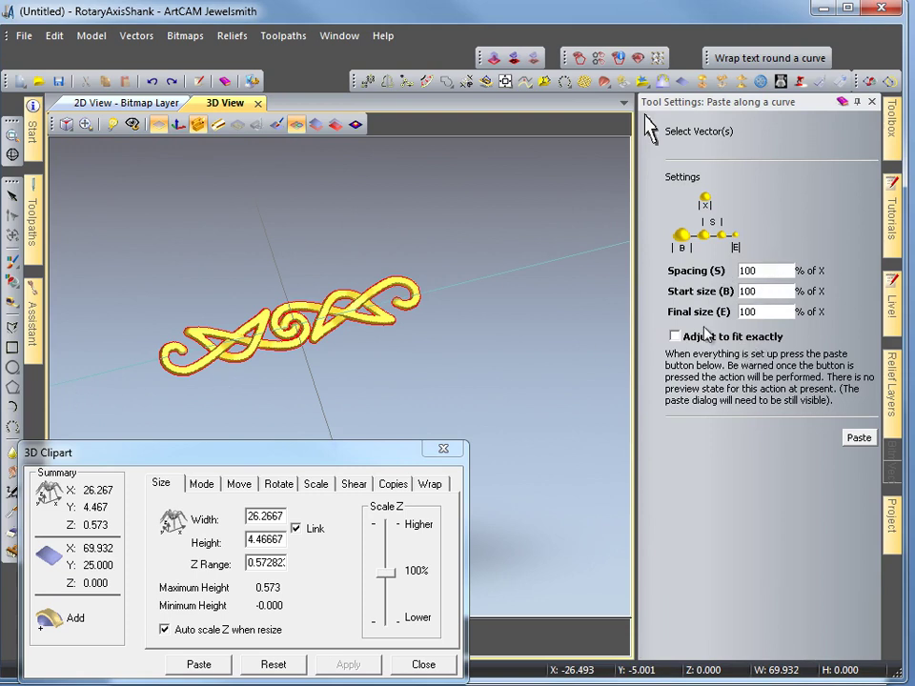
click(676, 337)
right_click(461, 289)
click(459, 265)
mouse_move(486, 268)
mouse_down()
mouse_move(490, 291)
mouse_move(475, 288)
mouse_move(493, 288)
mouse_up()
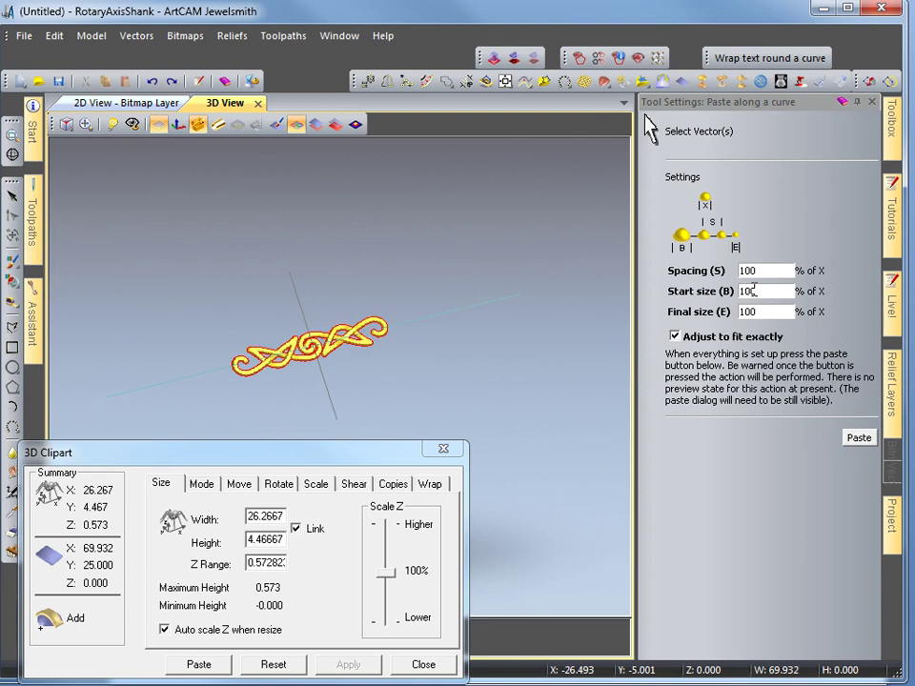
Set both start size and final size to 102% and paste the weave along the centre line
drag(754, 289, 740, 300)
text(102)
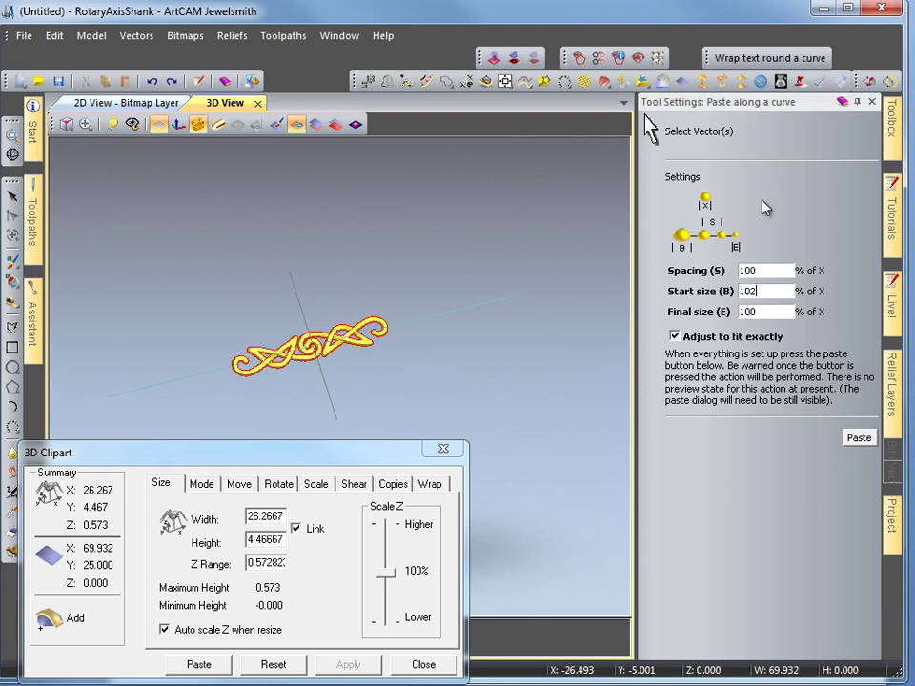
key(Tab)
click(859, 438)
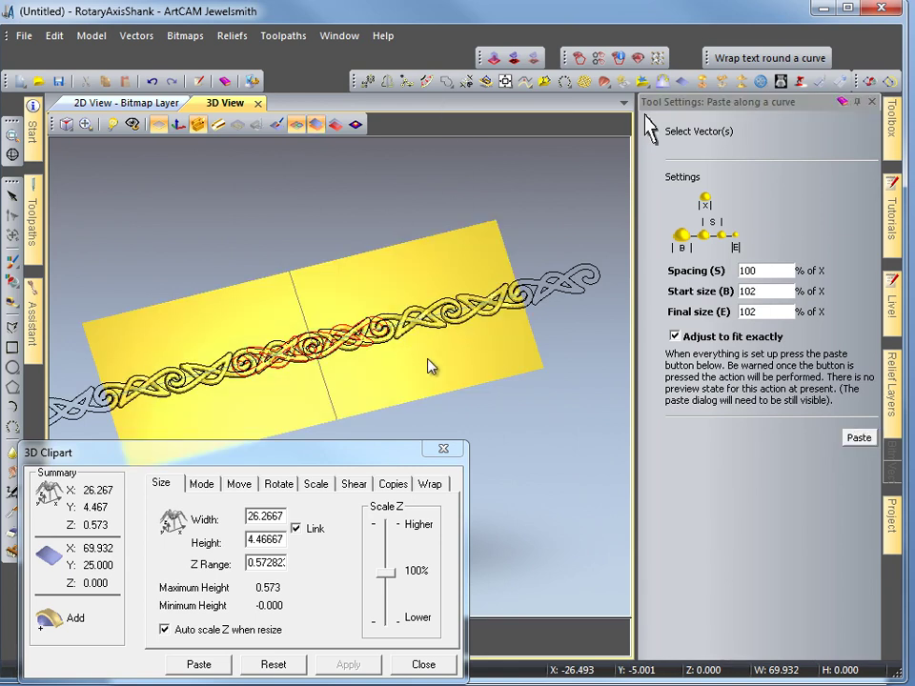
scroll(424, 351, up, 3)
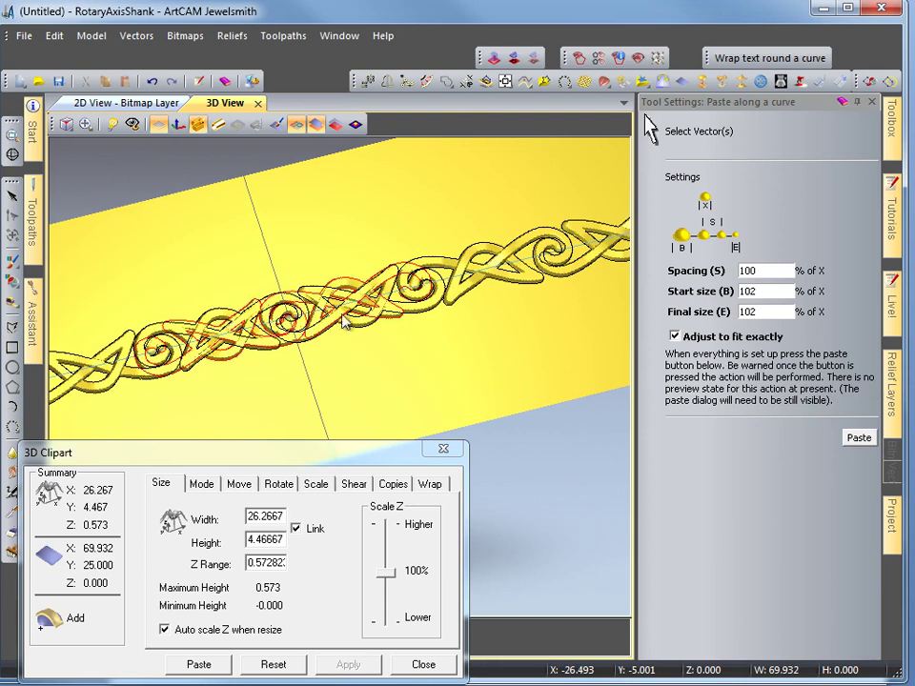
drag(490, 296, 81, 356)
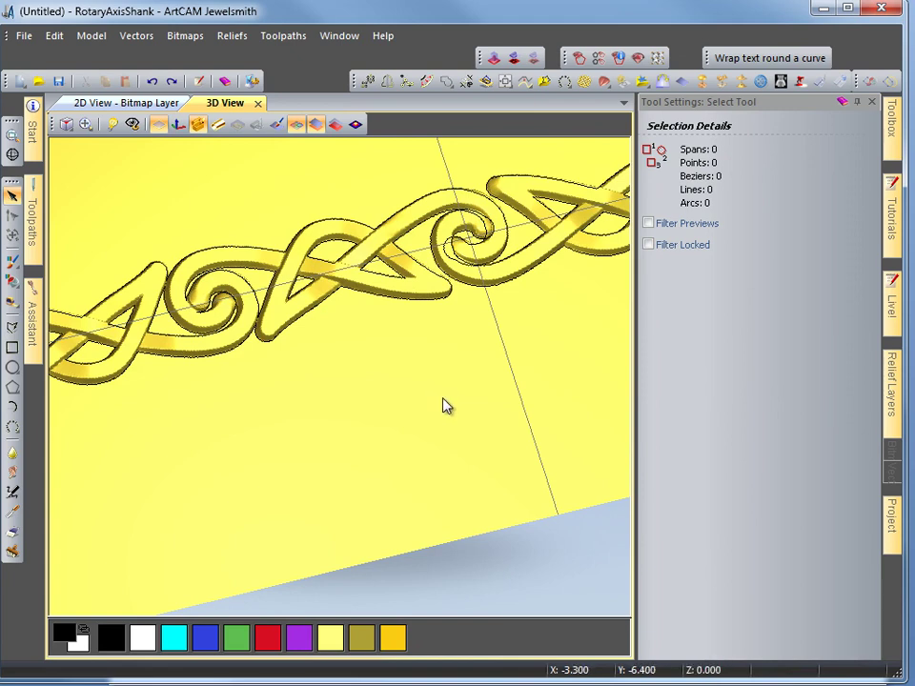
right_click(446, 406)
click(391, 286)
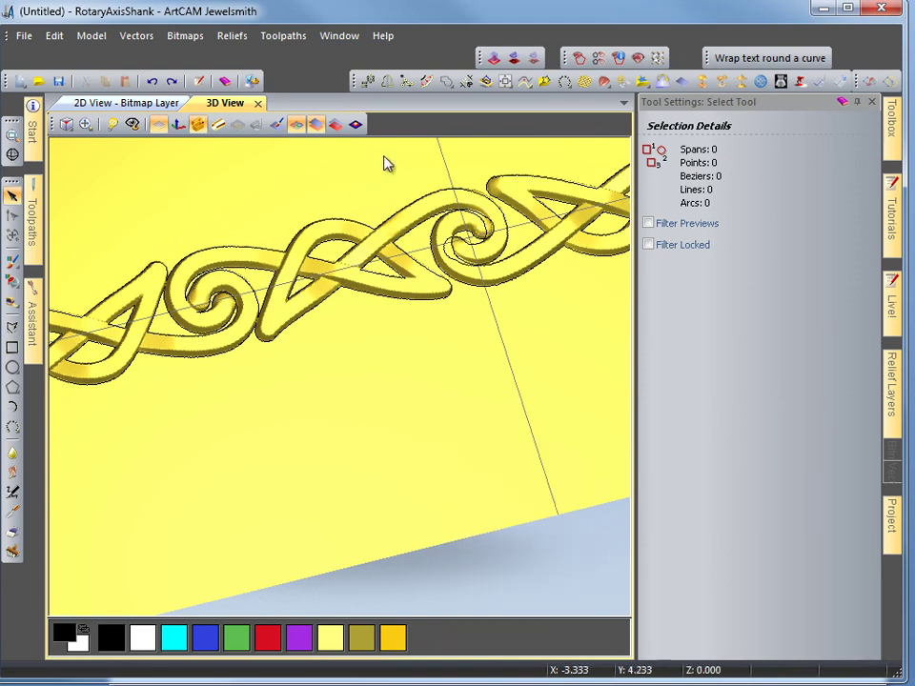
click(318, 125)
click(318, 124)
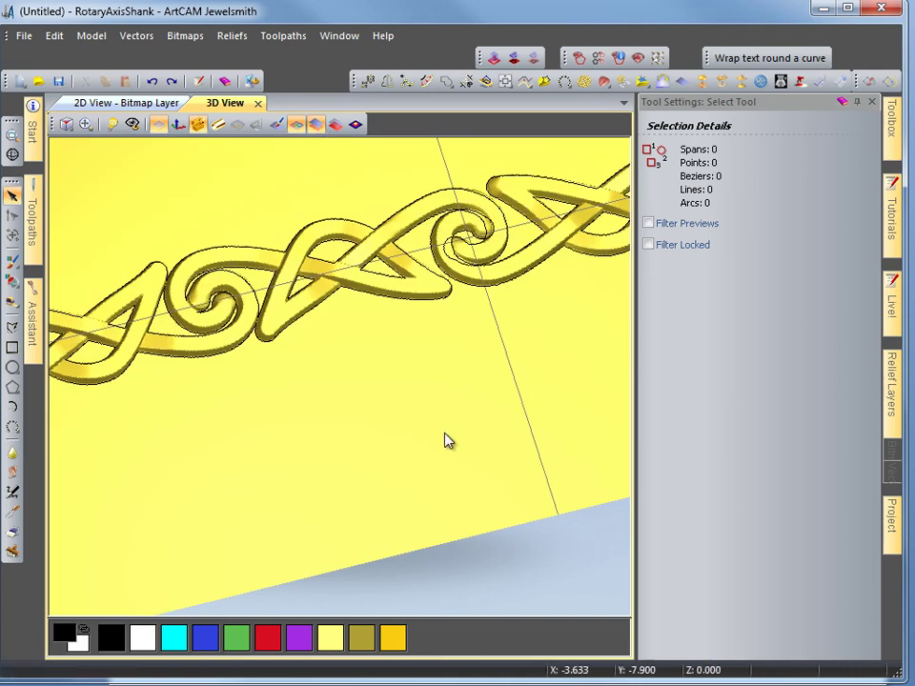
Hide the zero plane and display the weave relief wrapped around the ring's rotary axis
click(159, 124)
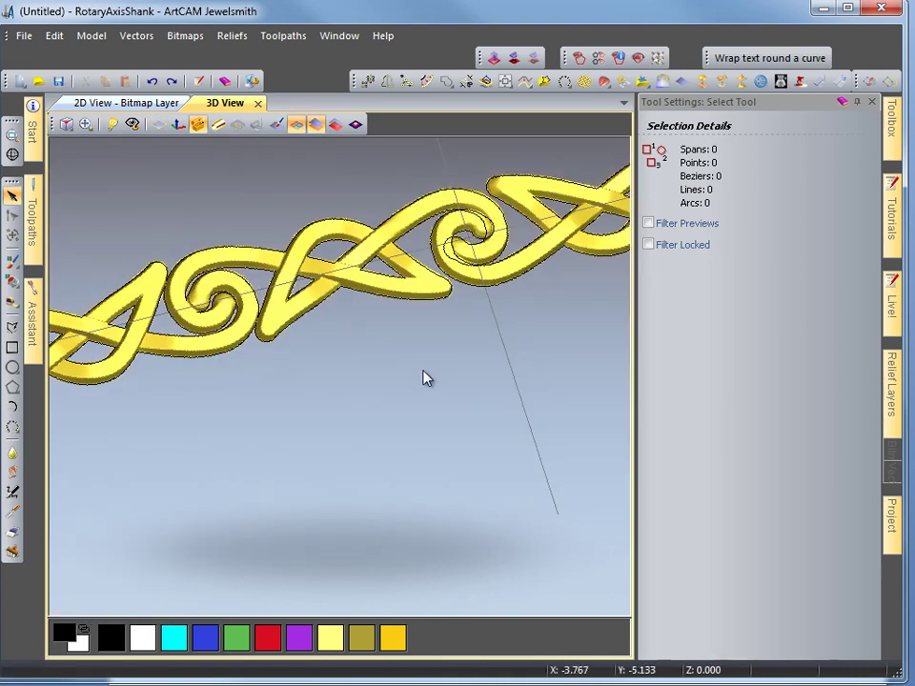
scroll(424, 366, down, 5)
drag(402, 417, 401, 276)
click(219, 125)
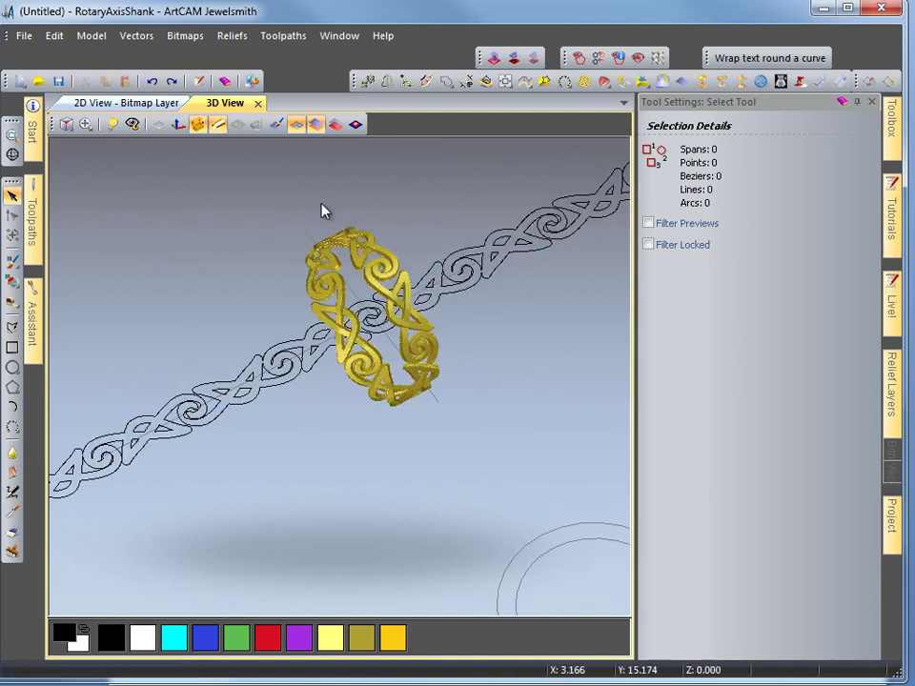
Inspect the wrapped Celtic weave ring from the side and through its opening, with the tool settings closed to enlarge the view
drag(536, 351, 445, 384)
scroll(453, 363, up, 5)
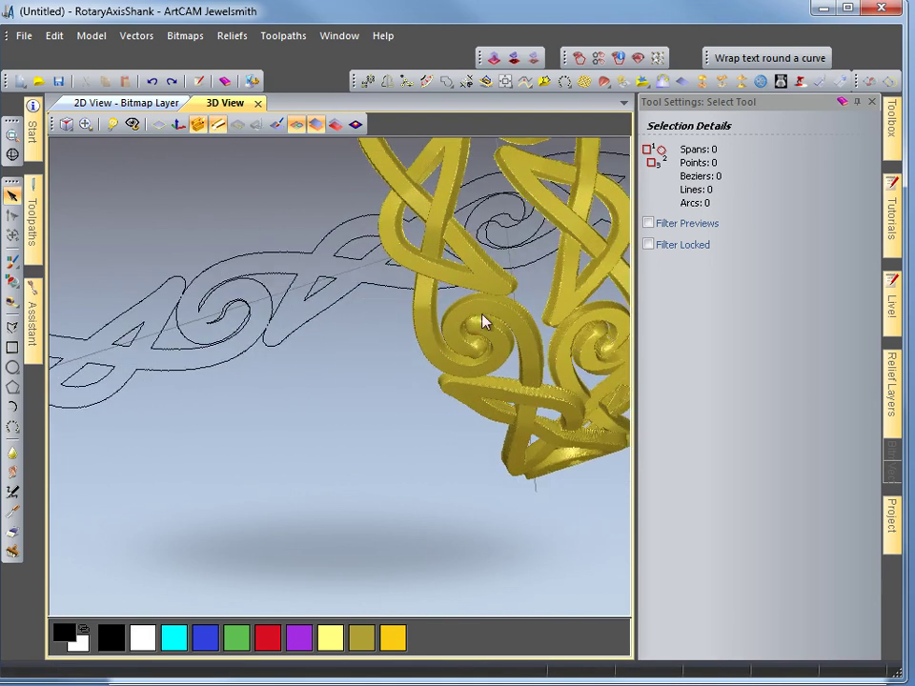
scroll(376, 380, up, 3)
scroll(395, 380, down, 5)
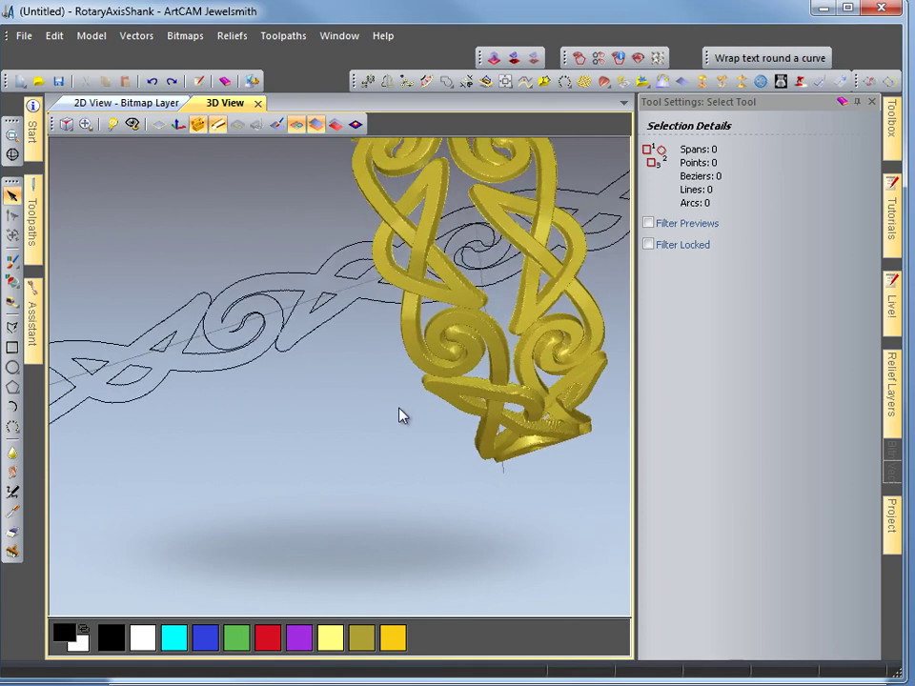
drag(412, 389, 474, 420)
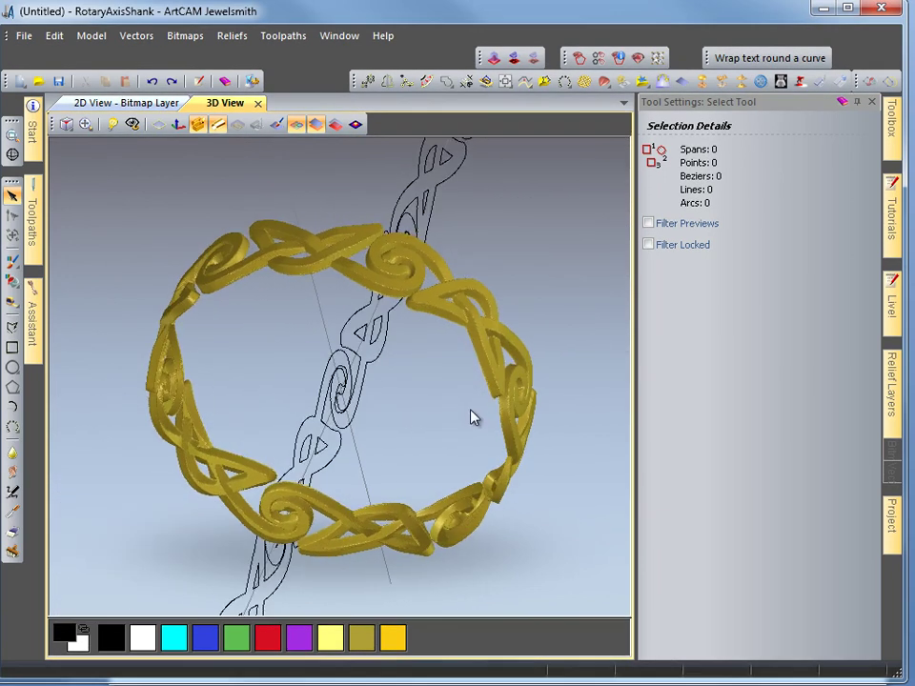
click(872, 101)
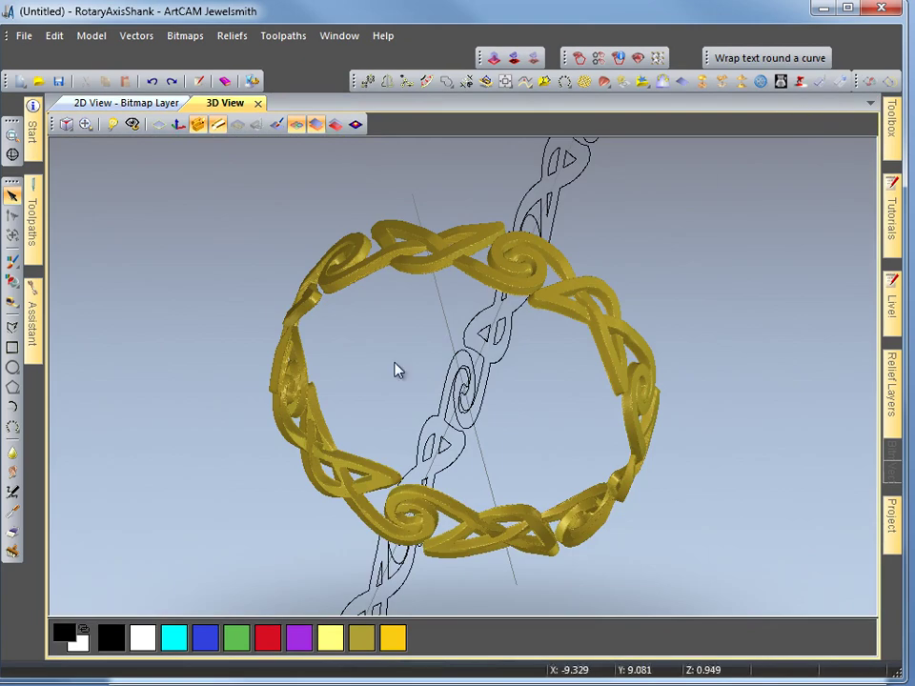
drag(474, 367, 423, 496)
drag(410, 370, 411, 424)
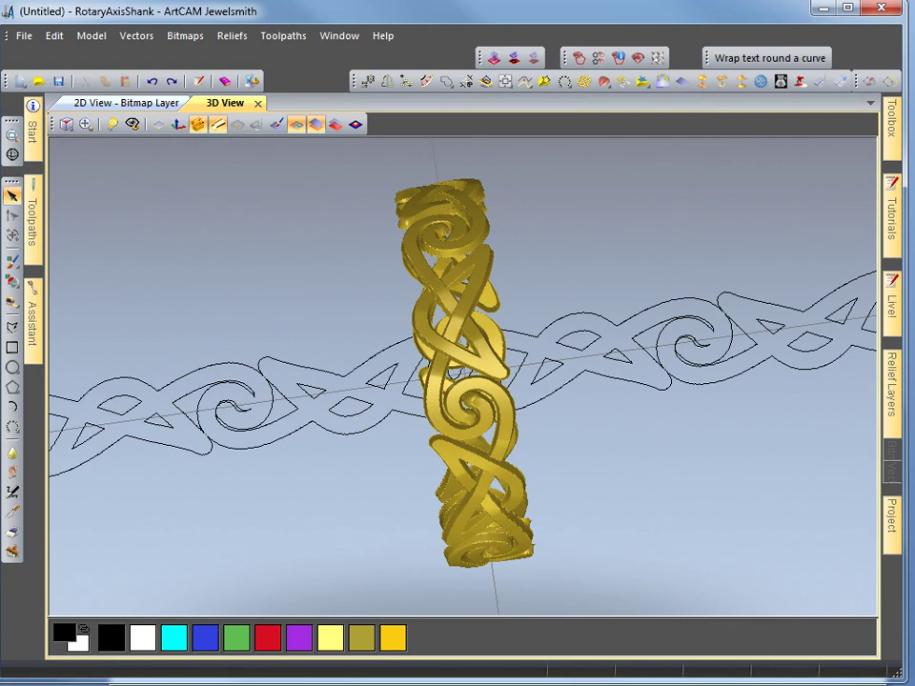
Unwrap the weave relief and offset its centre line by 3 on both sides with radiused corners, keeping the original vector
click(218, 125)
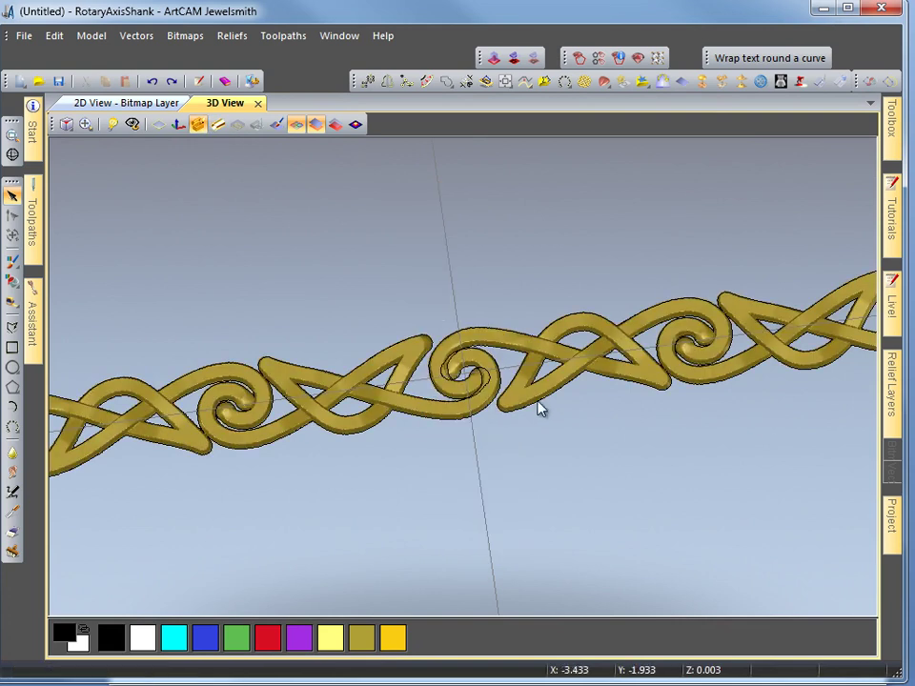
click(425, 382)
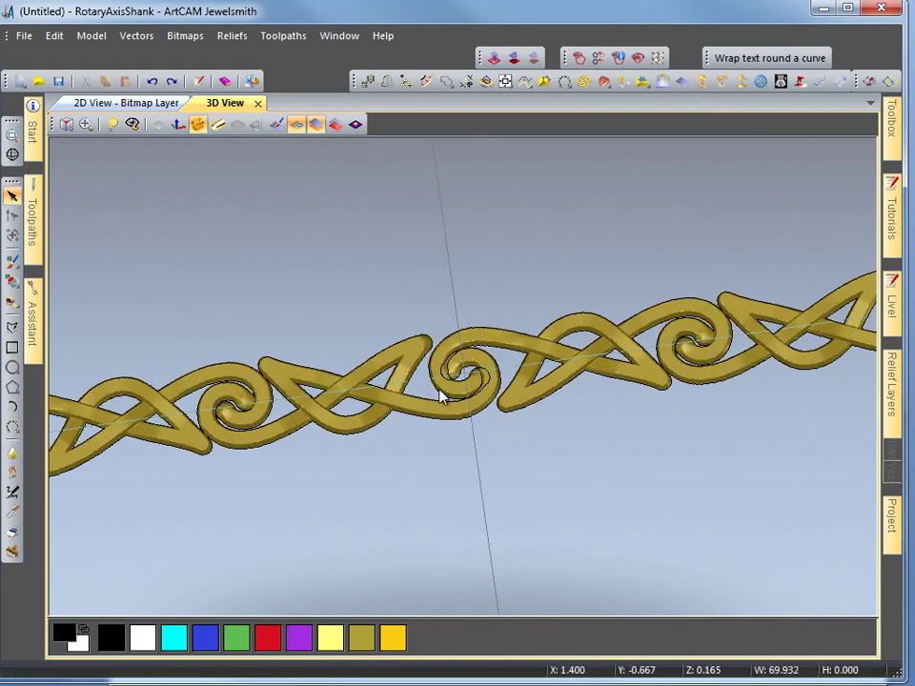
click(426, 81)
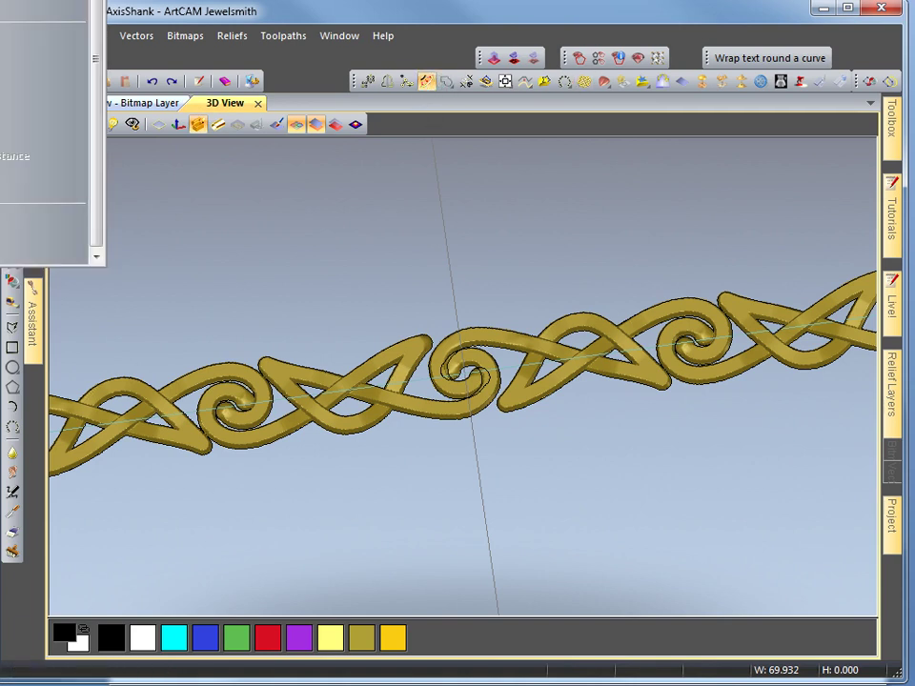
drag(1, 2, 214, 194)
key(BackSpace)
text(3)
click(181, 342)
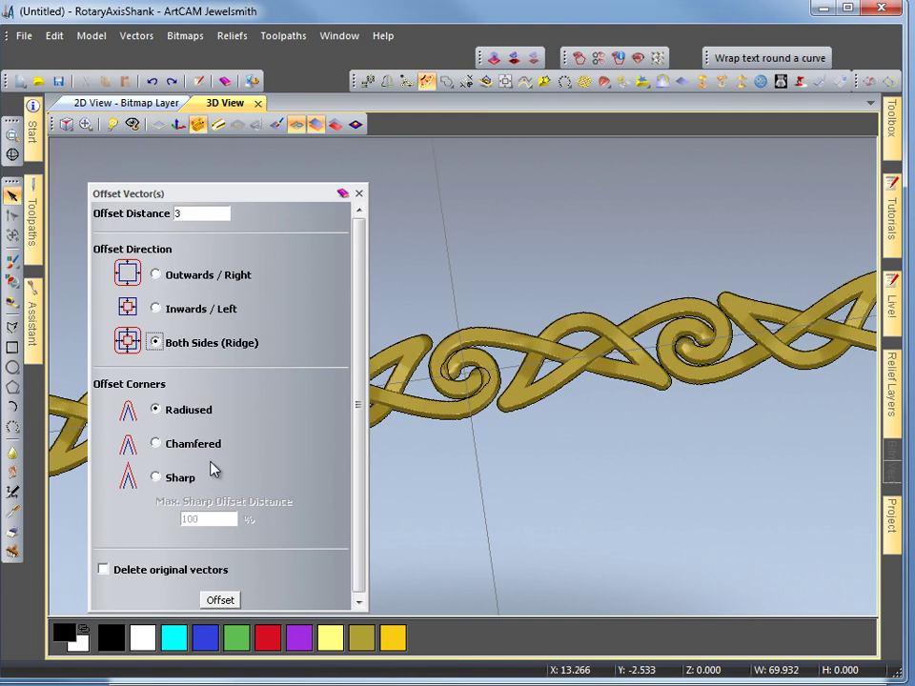
click(218, 600)
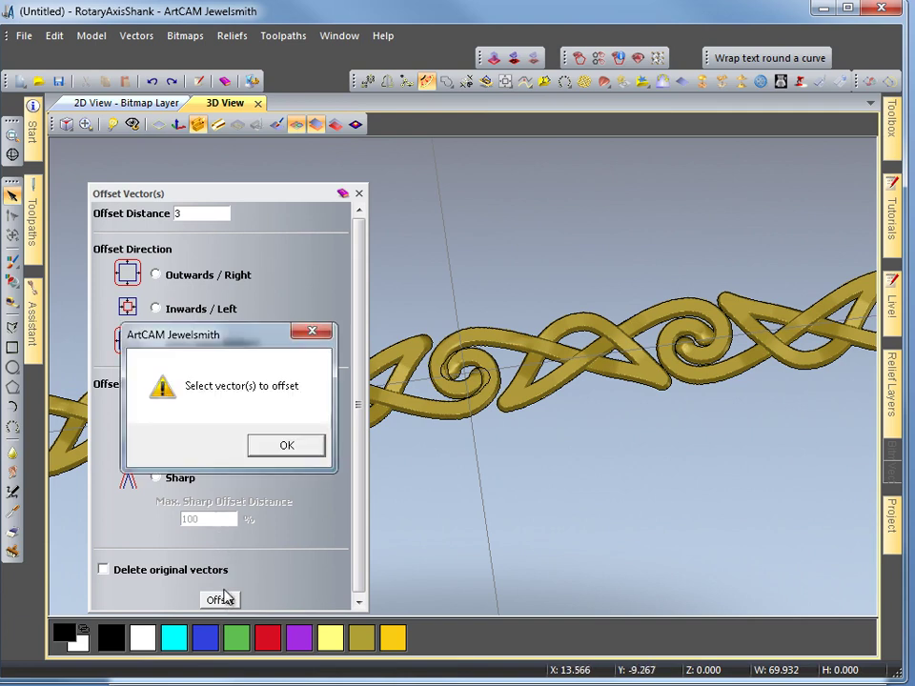
click(287, 448)
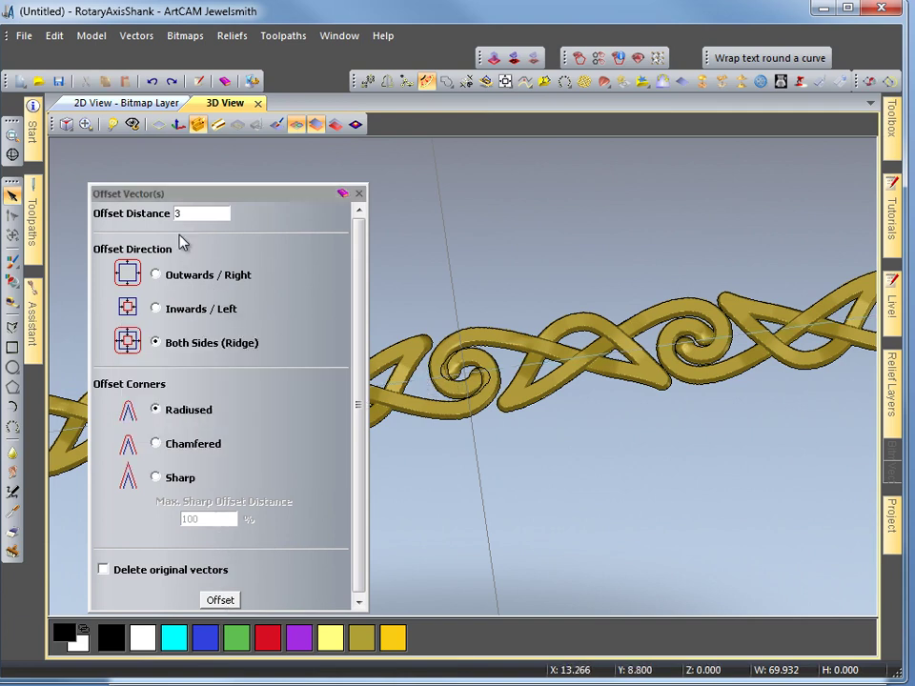
click(221, 600)
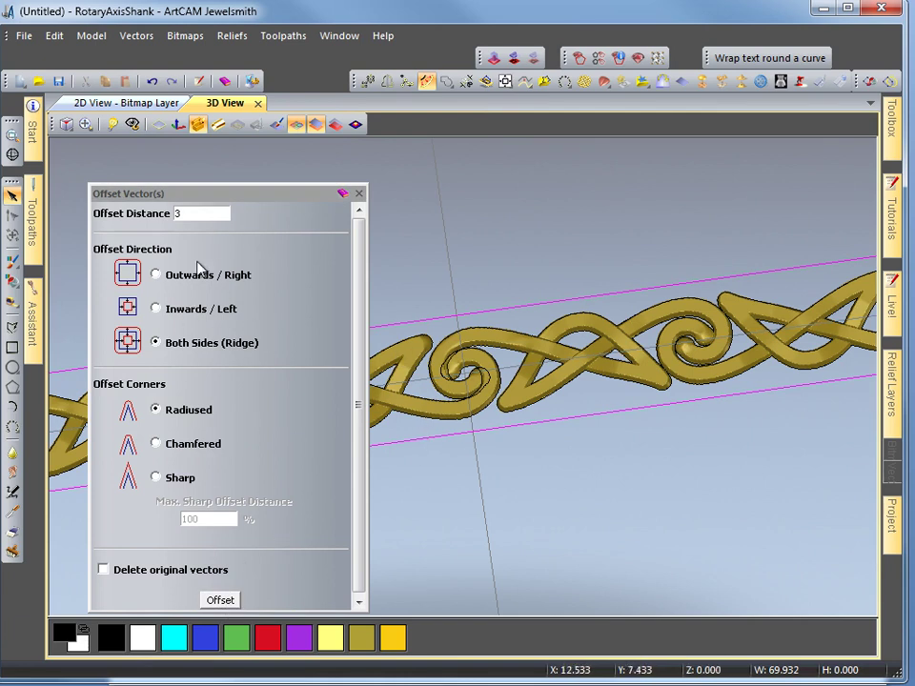
Offset the two border lines outwards by a distance of 1 with radiused corners, keeping the originals
double_click(190, 215)
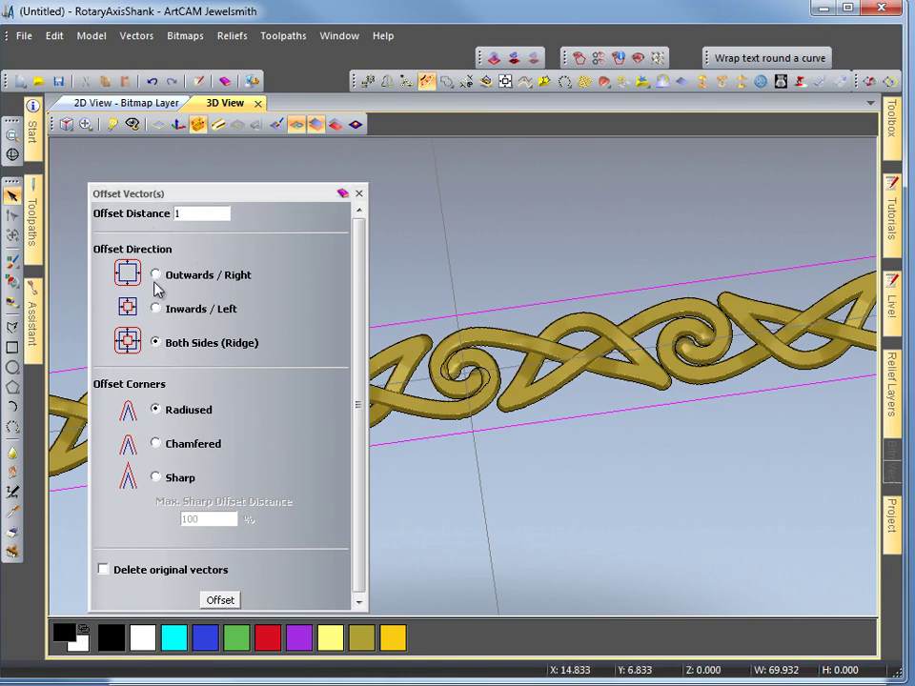
text(1)
key(Return)
click(151, 263)
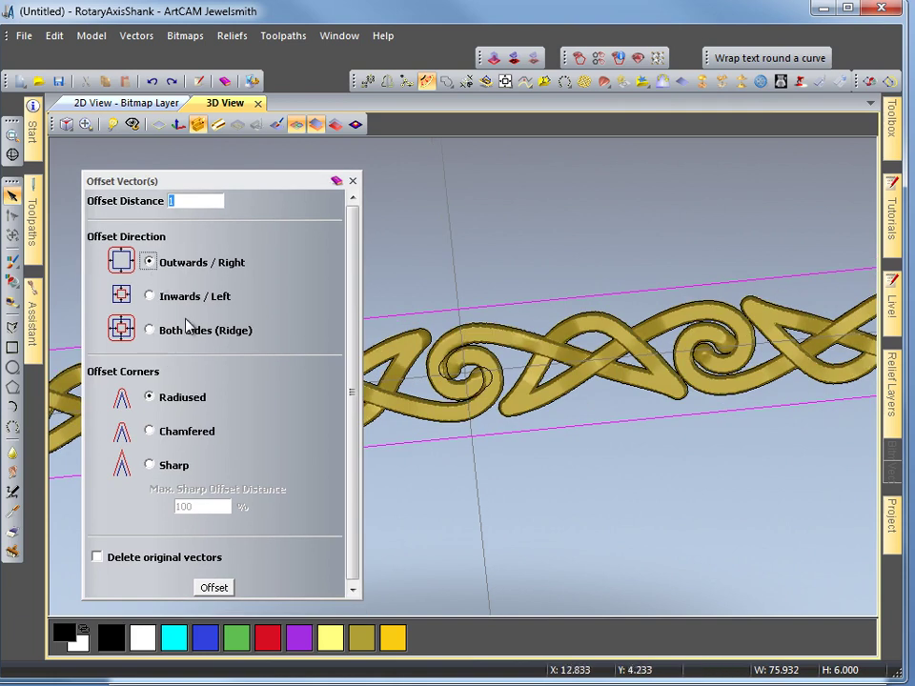
click(213, 587)
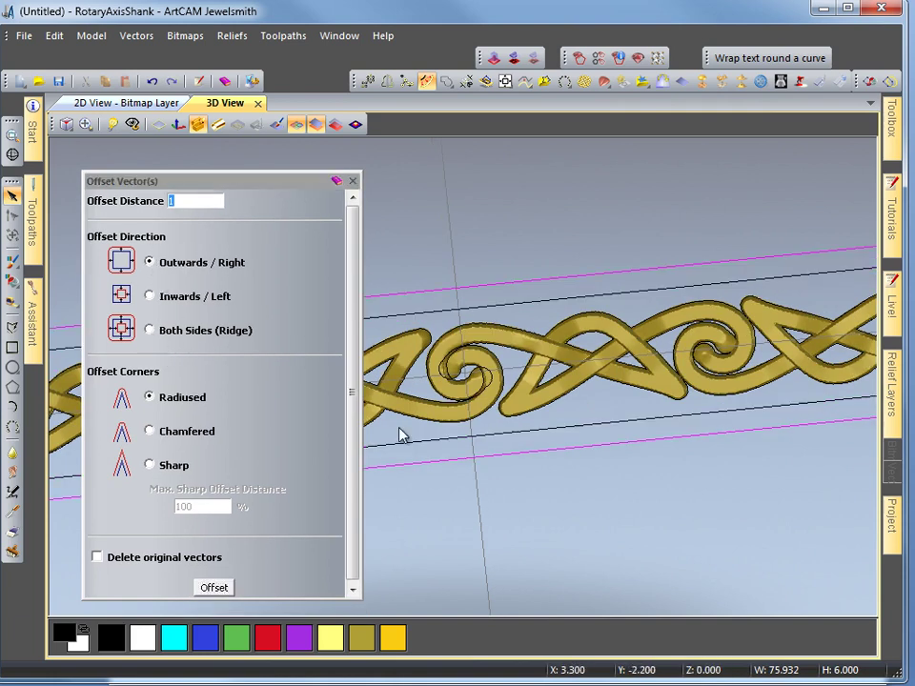
click(352, 180)
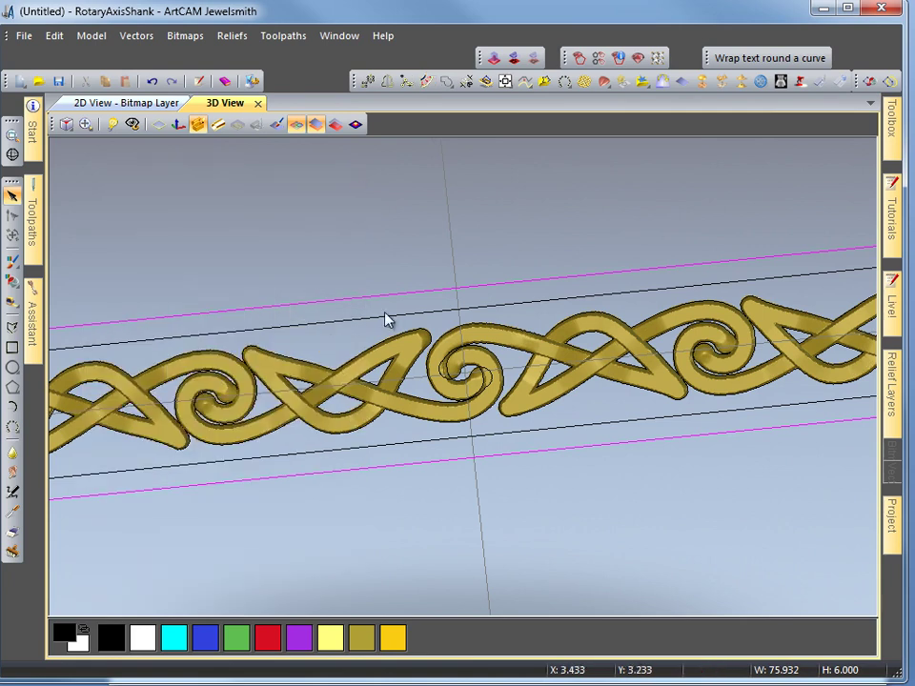
Add a flat shape with a start height of 1.0 to the relief using the outermost border vectors
click(442, 460)
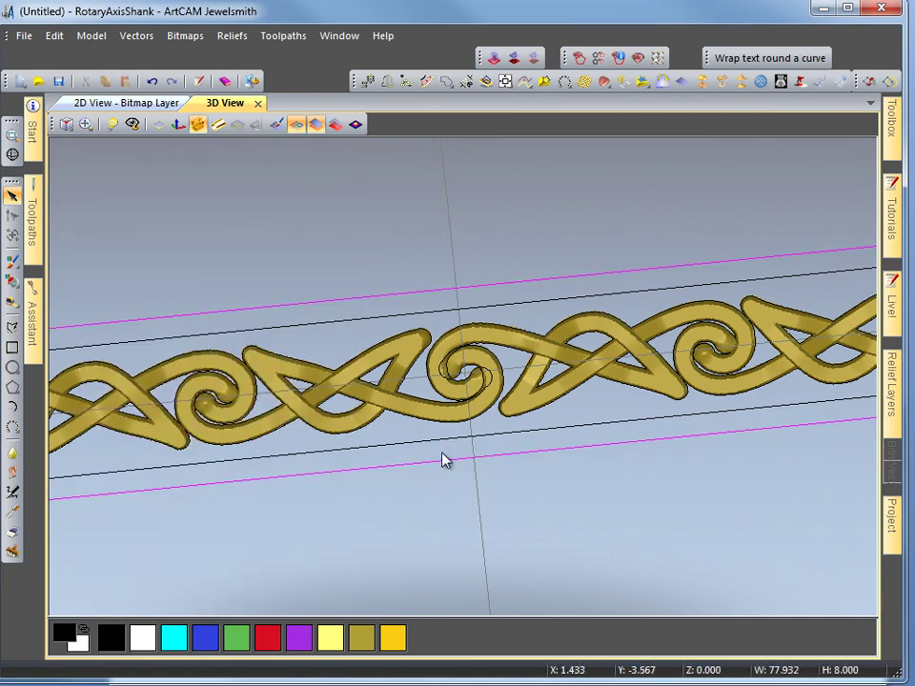
double_click(441, 462)
double_click(562, 286)
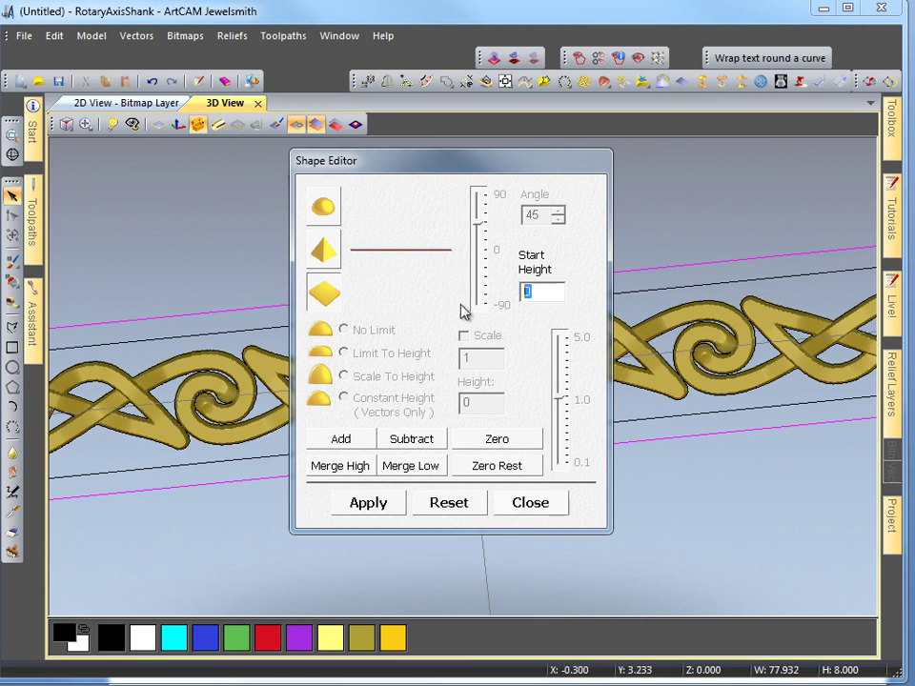
text(1.)
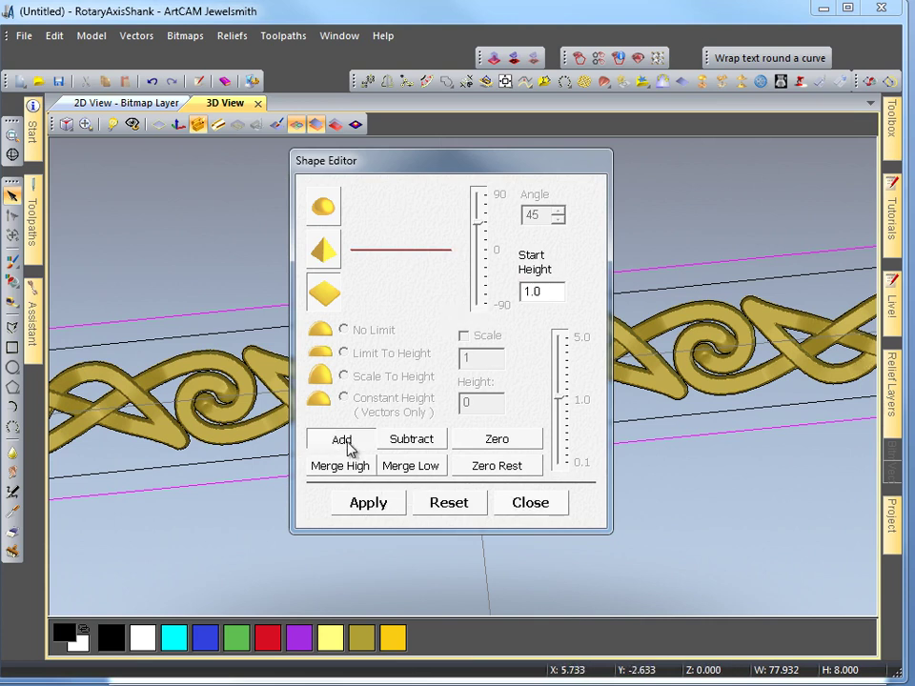
click(346, 440)
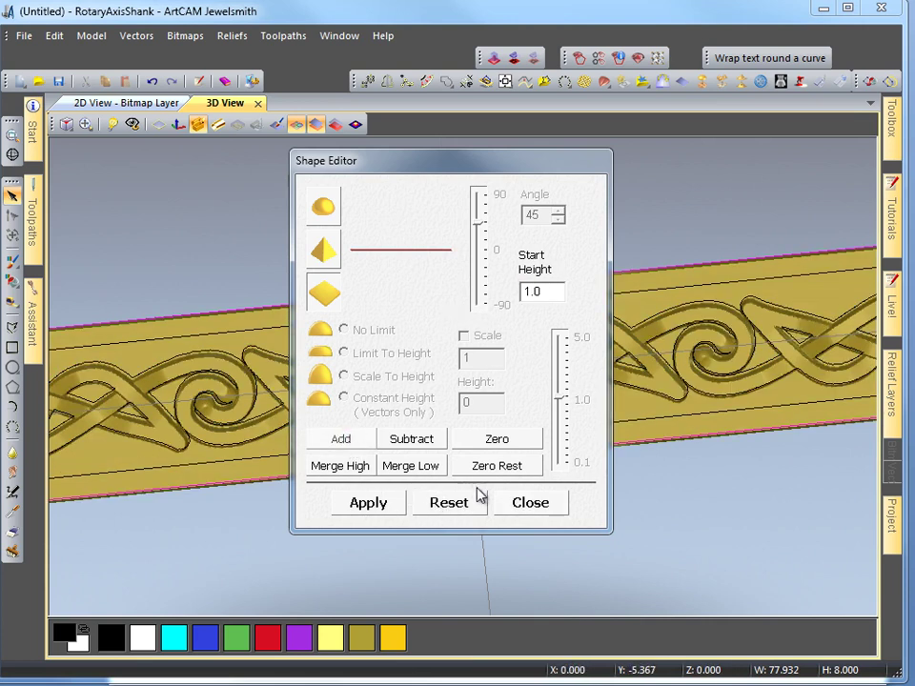
drag(472, 167, 200, 239)
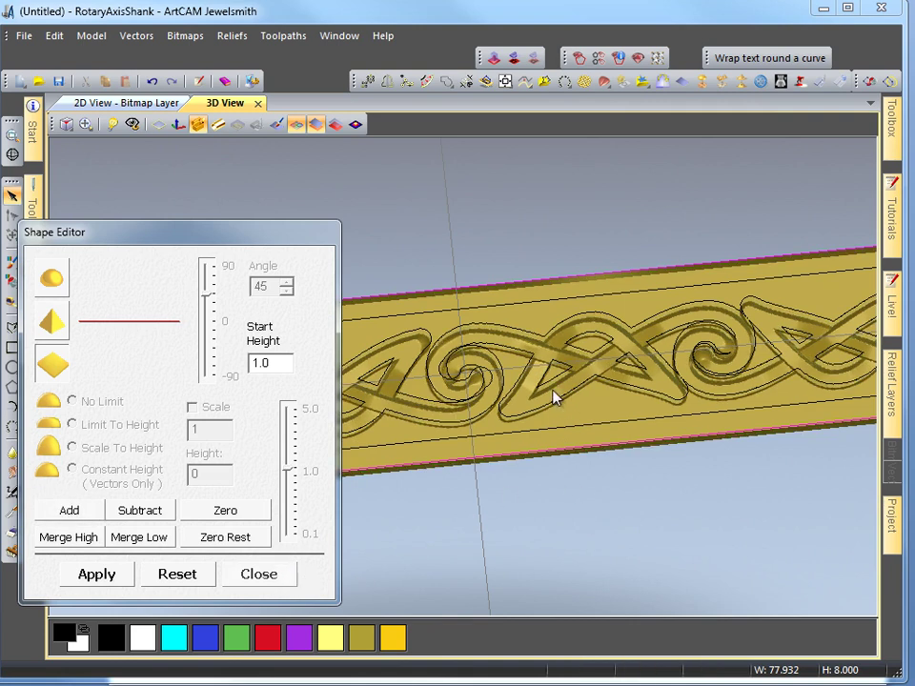
click(285, 577)
Add a flat shape with a start height of 0.4 using the inner and outer border vectors together
mouse_move(512, 526)
mouse_down()
mouse_move(535, 480)
mouse_move(517, 402)
mouse_move(574, 621)
mouse_move(539, 534)
mouse_move(566, 352)
mouse_move(404, 233)
mouse_move(419, 241)
mouse_move(382, 376)
mouse_move(384, 343)
mouse_move(491, 365)
mouse_move(537, 486)
mouse_move(535, 469)
mouse_move(511, 560)
mouse_move(547, 502)
mouse_move(511, 449)
mouse_up()
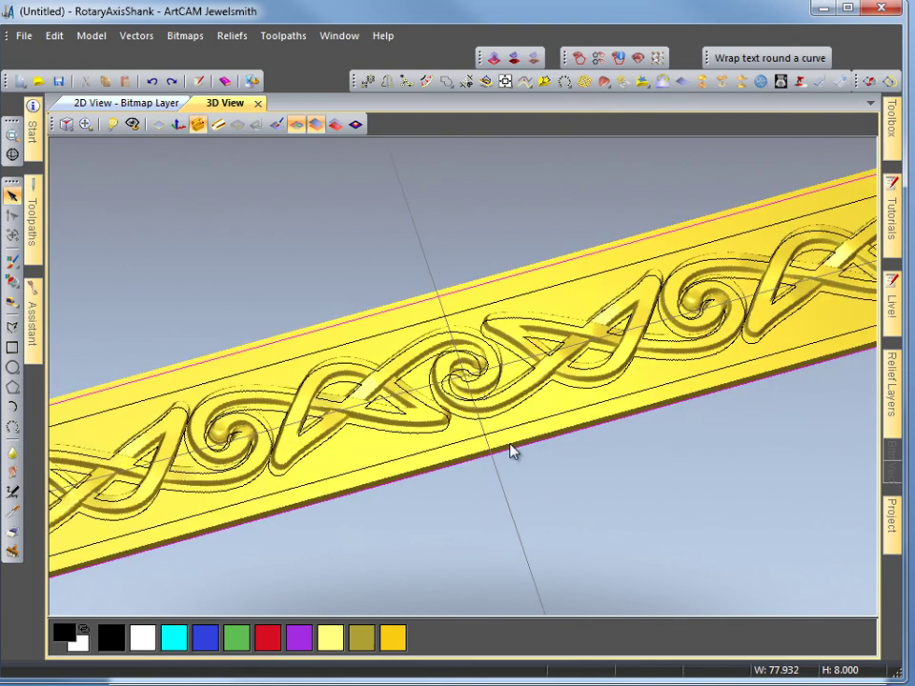
click(347, 345)
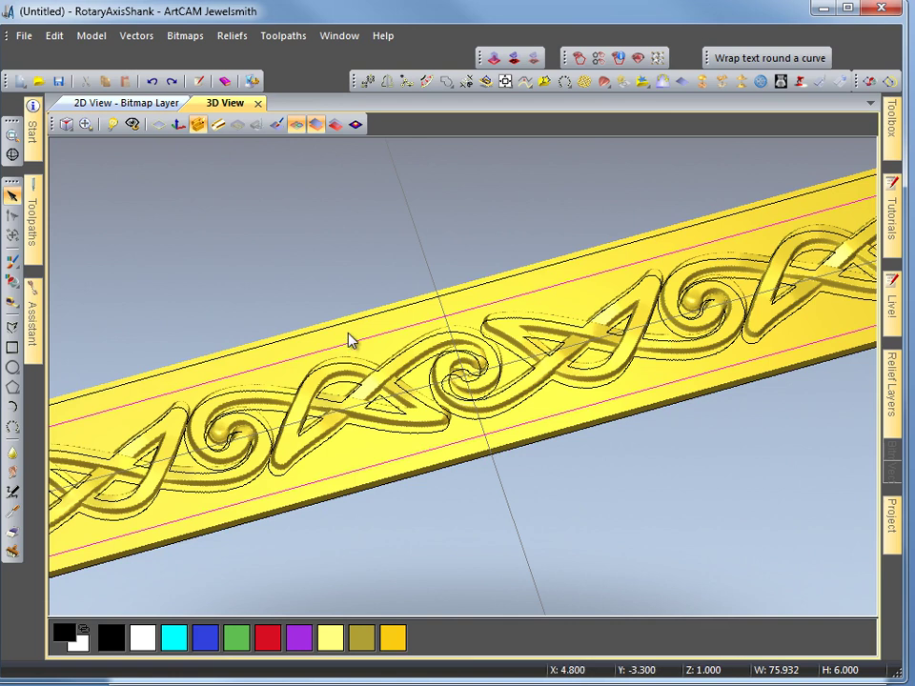
double_click(444, 300)
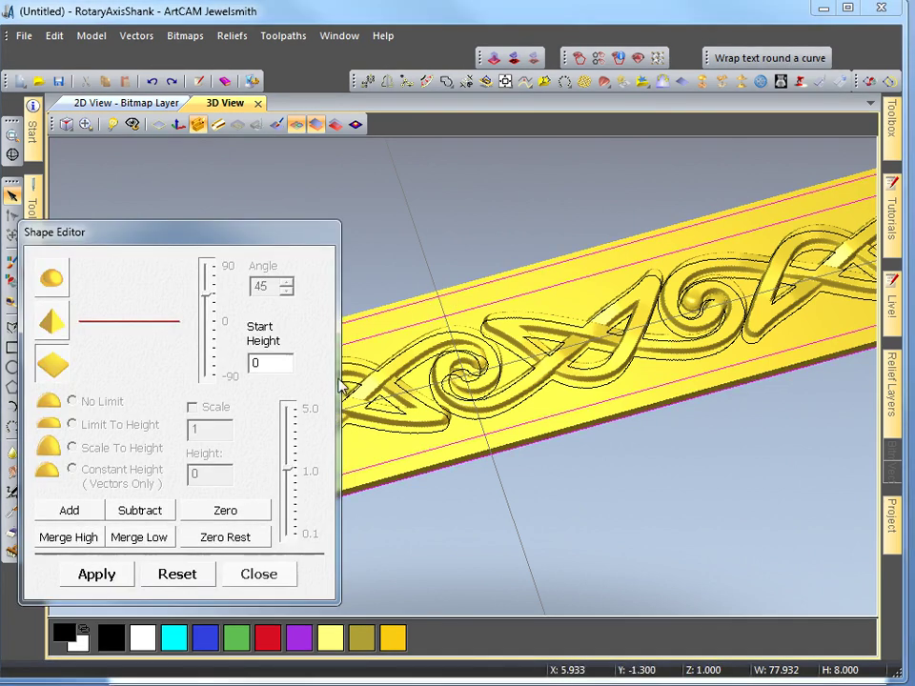
text(.4)
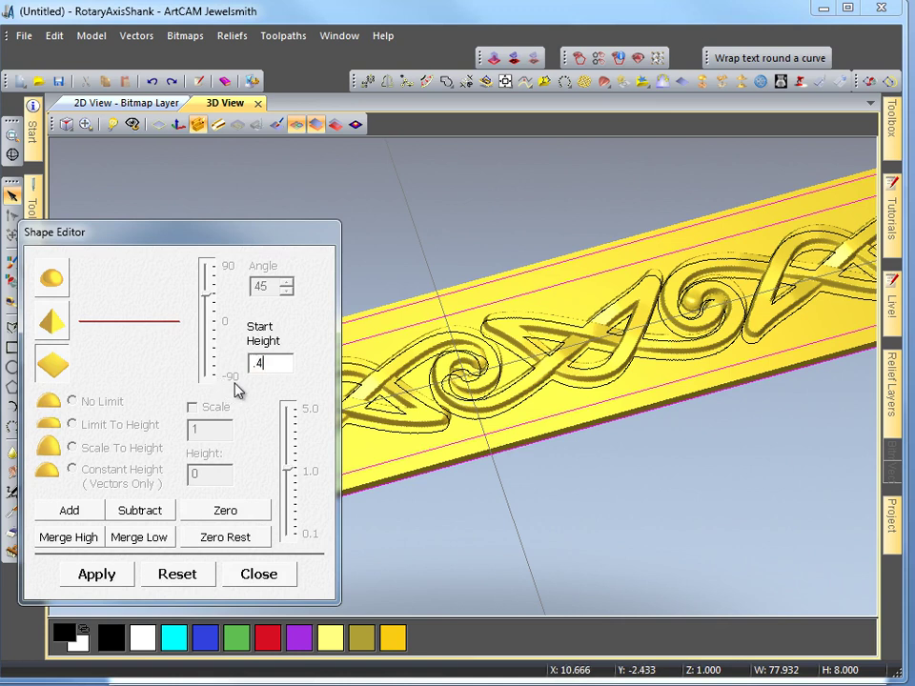
click(63, 513)
click(254, 576)
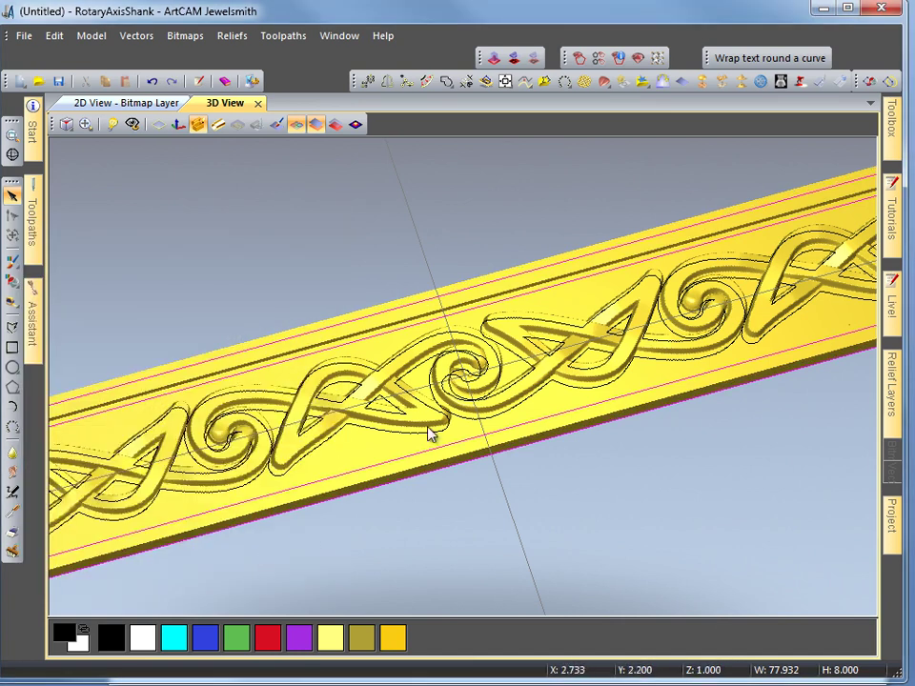
Inspect the band wrapped around its rotary axis from several angles, with the vectors hidden and the back relief displayed
mouse_move(468, 496)
mouse_down()
mouse_move(355, 409)
mouse_move(433, 319)
mouse_move(494, 460)
mouse_move(373, 266)
mouse_move(258, 300)
mouse_up()
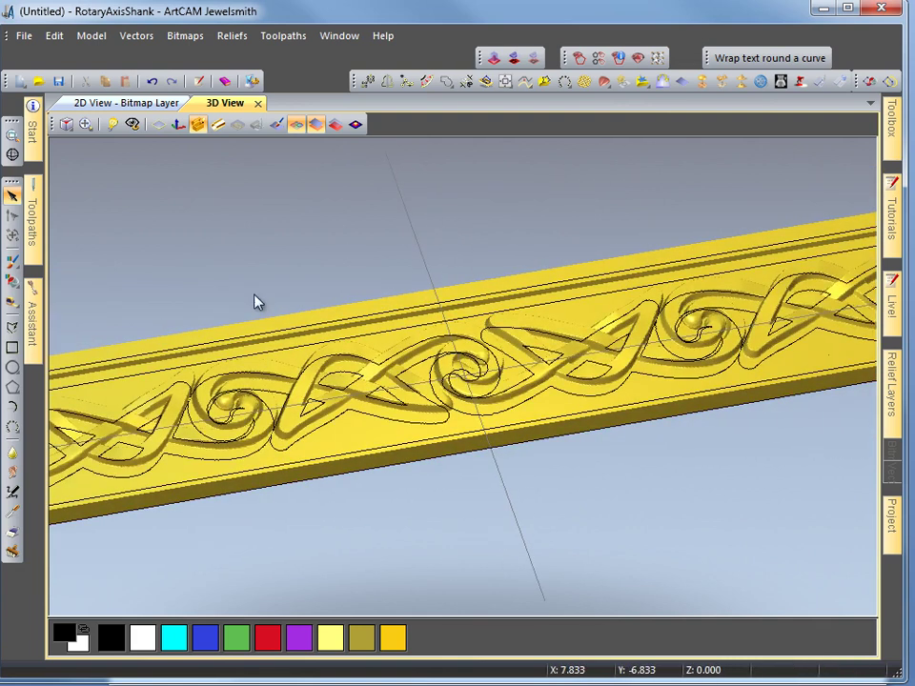
click(296, 125)
drag(345, 304, 280, 241)
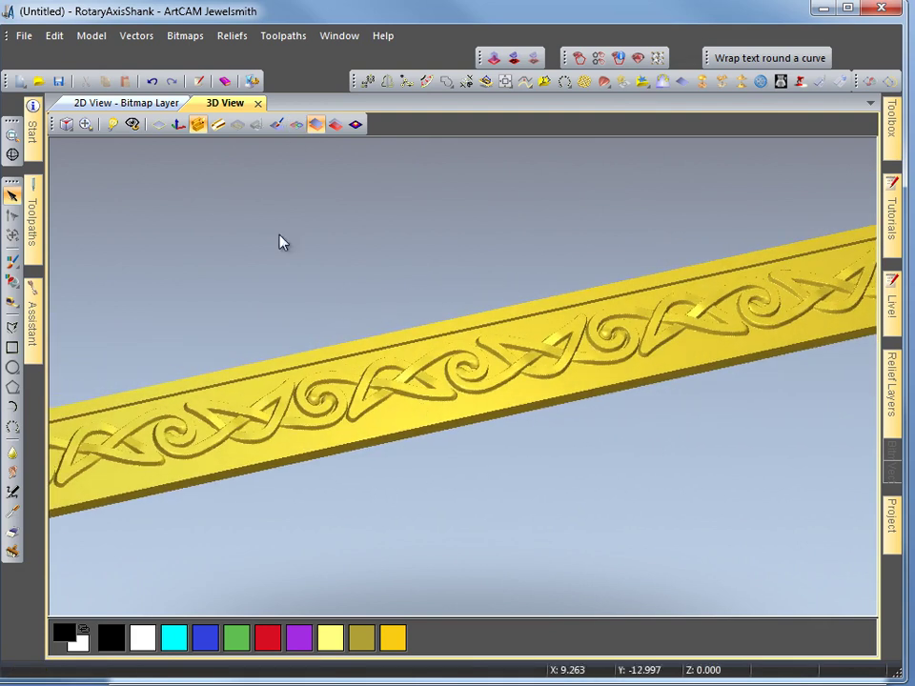
click(217, 127)
drag(513, 432, 433, 452)
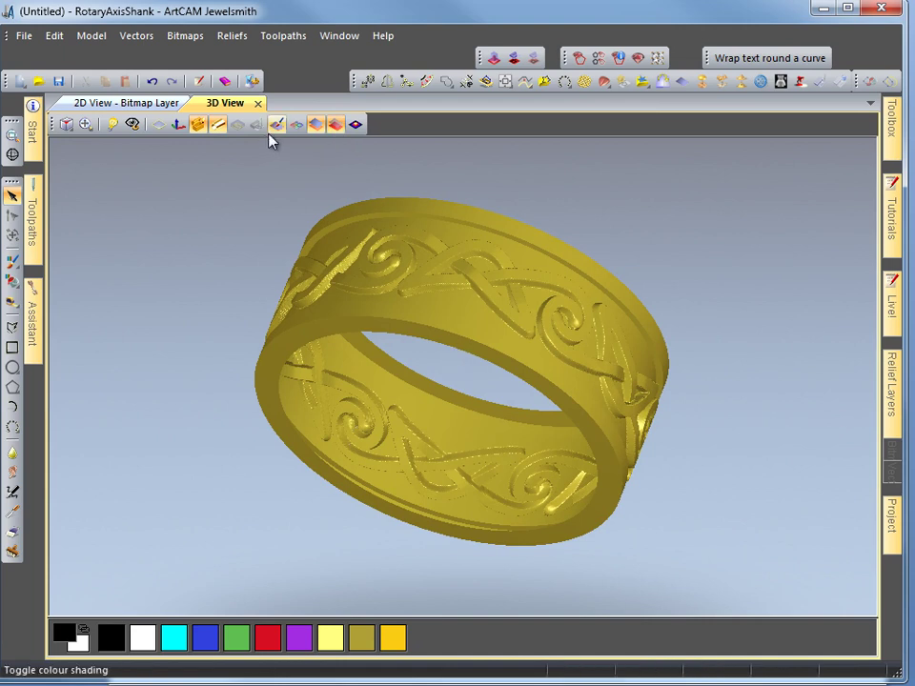
drag(190, 162, 263, 260)
drag(494, 463, 556, 335)
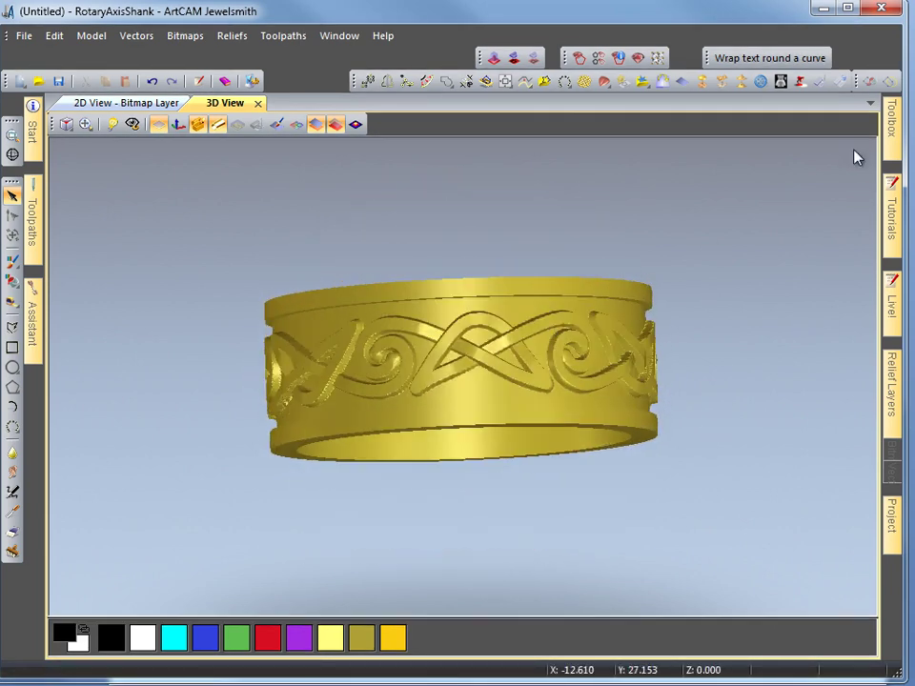
drag(447, 401, 438, 351)
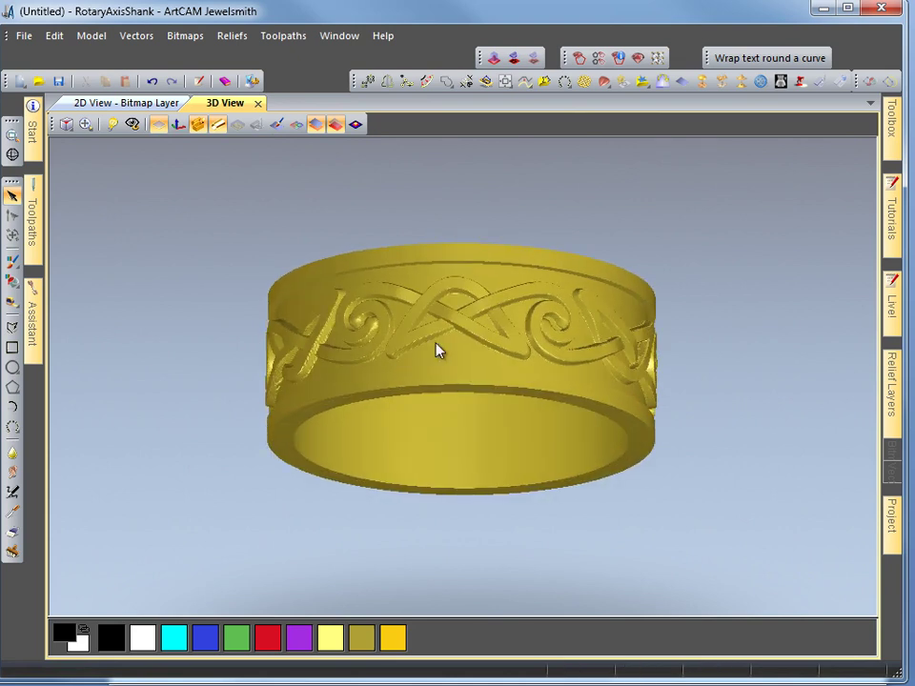
Show the vectors with the band unwrapped flat, and make the back relief and its relief layer active in the project tree
click(300, 127)
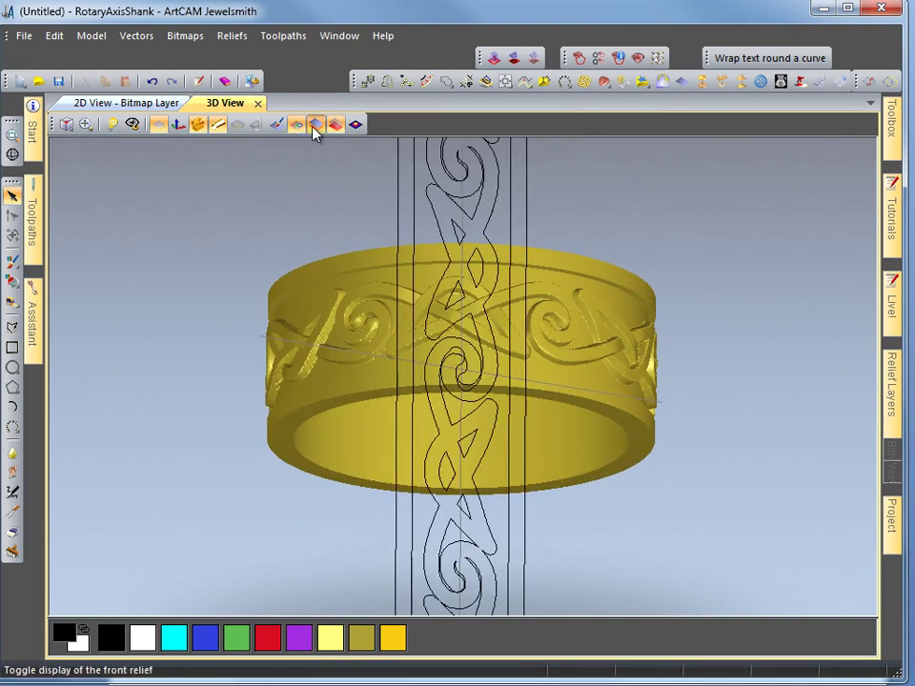
click(197, 126)
mouse_move(891, 518)
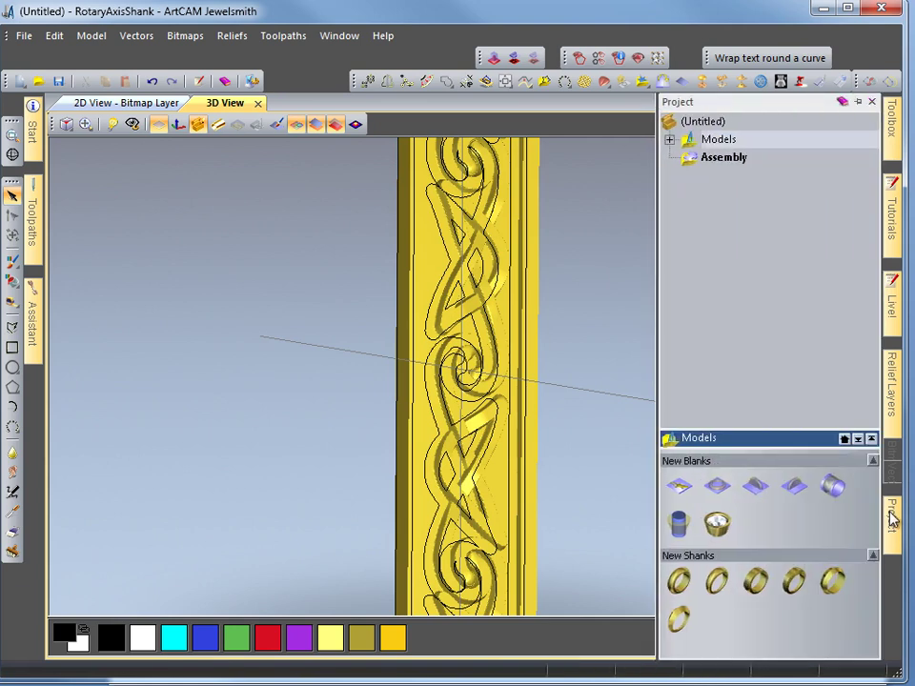
click(669, 140)
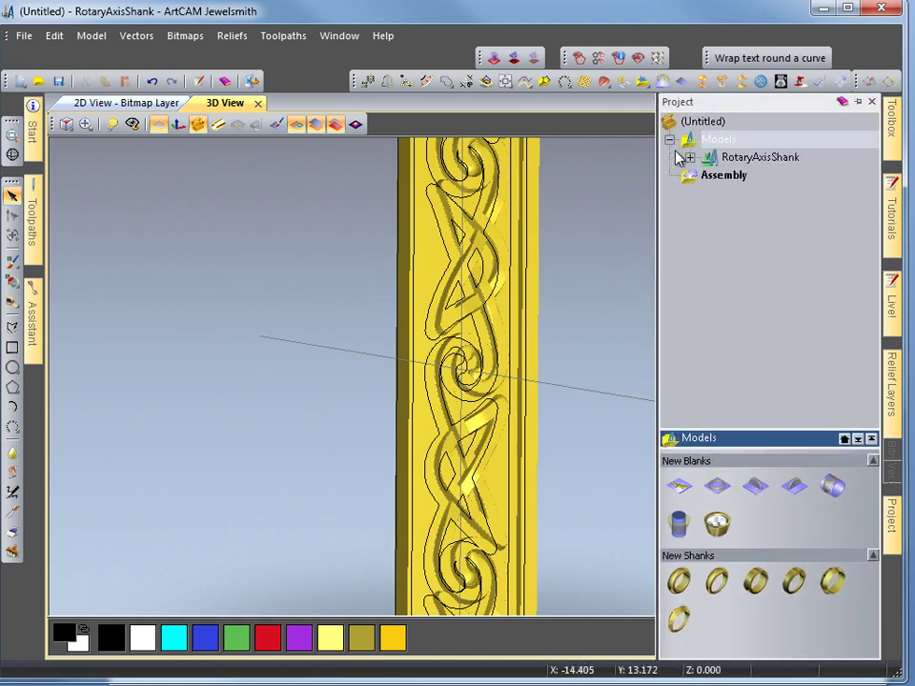
click(689, 157)
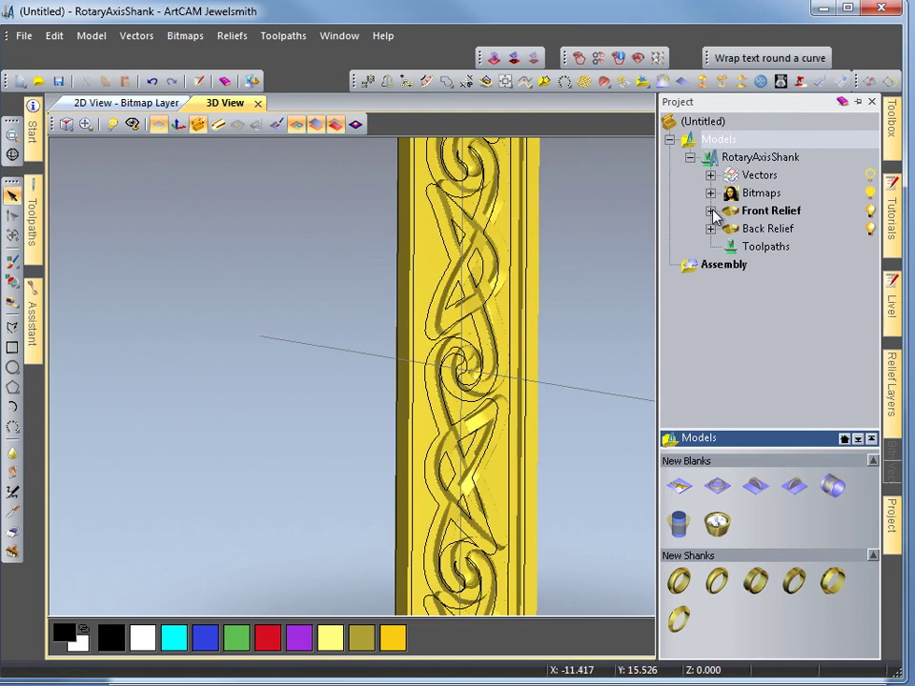
click(710, 211)
click(710, 246)
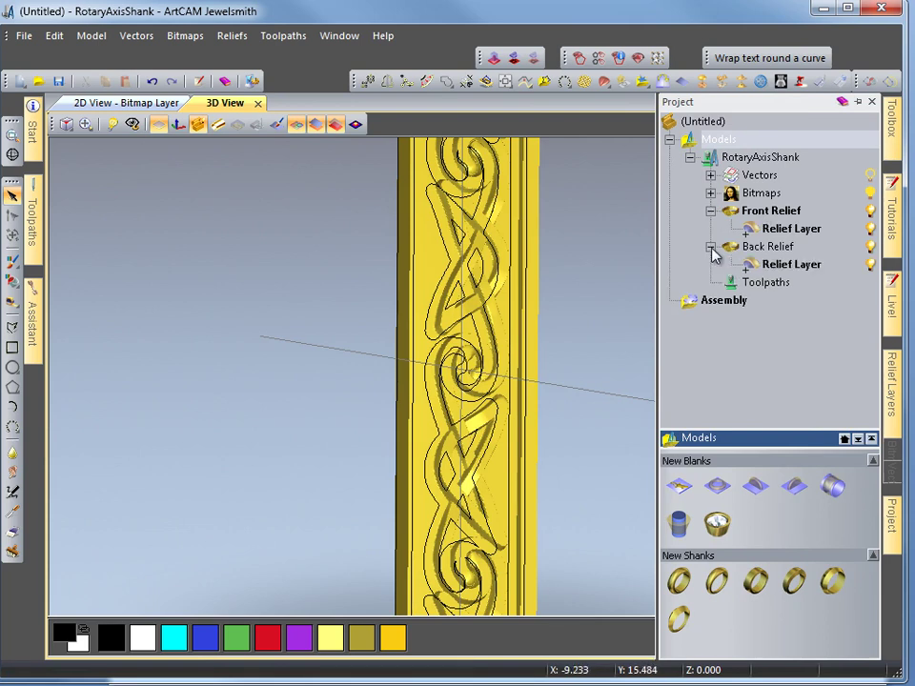
click(762, 246)
click(765, 265)
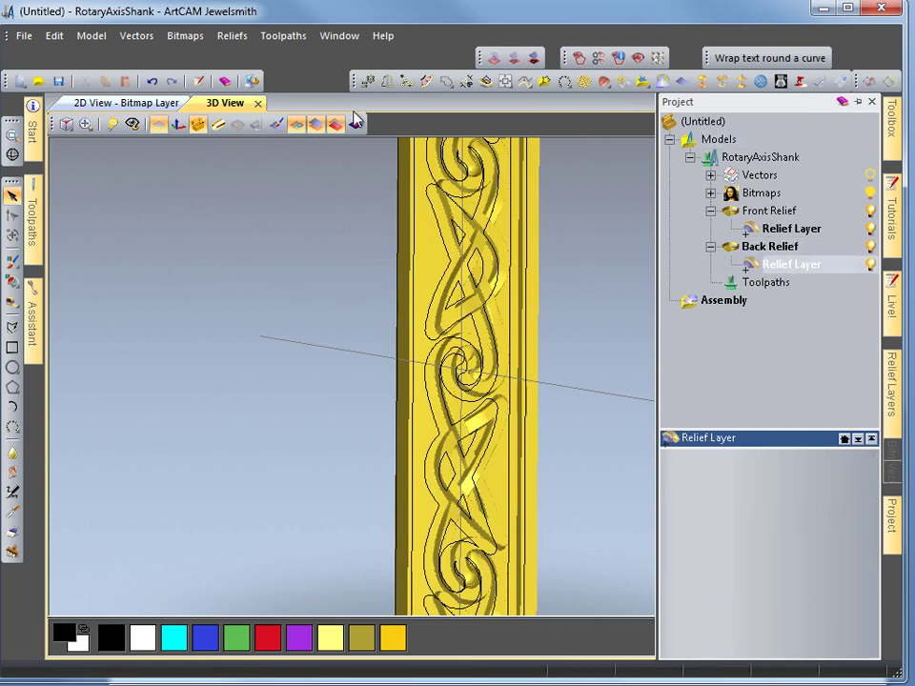
Hide the front relief and the zero plane, and clear the name of the back relief's layer
click(315, 125)
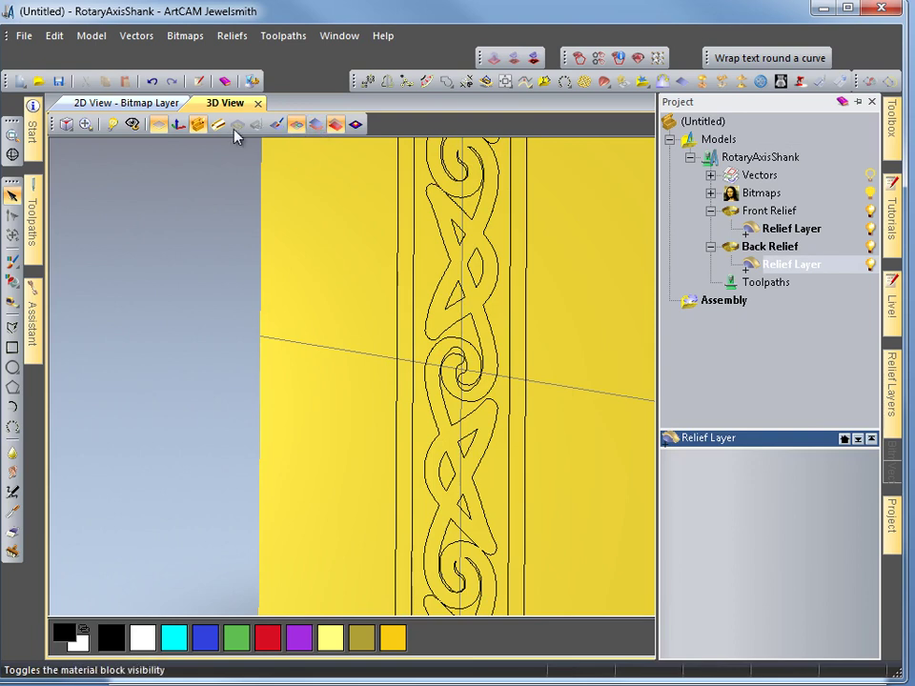
click(159, 125)
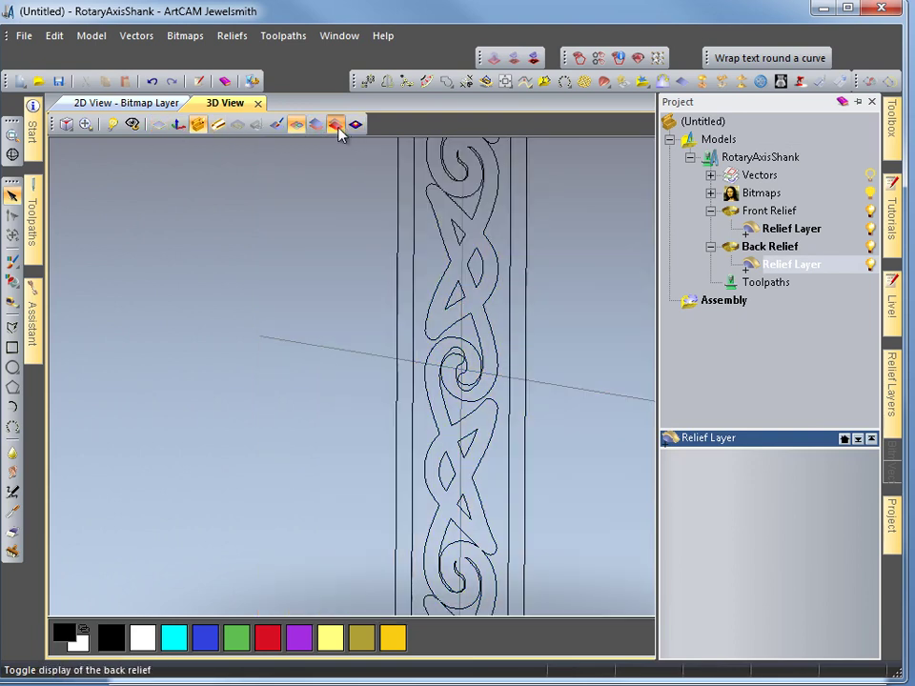
click(777, 264)
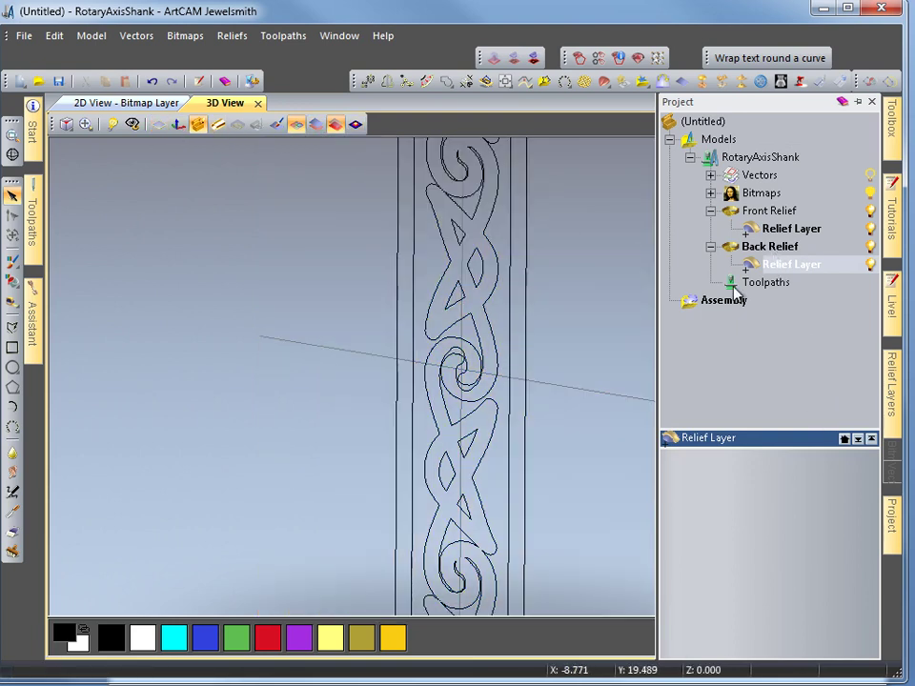
key(BackSpace)
click(449, 484)
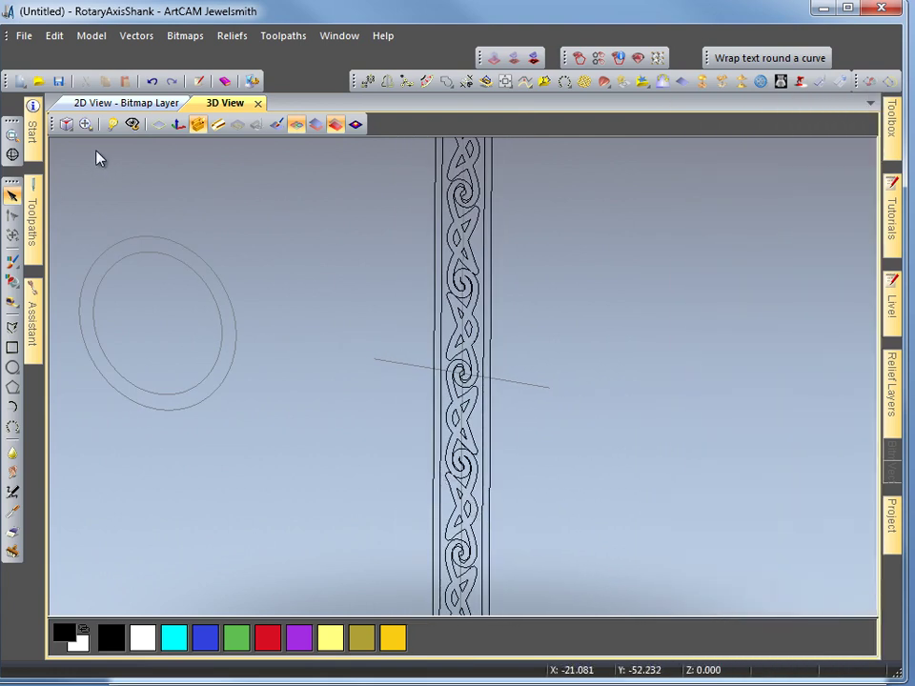
Move the border lines and the weave vectors together to a new vector layer, working in the view from above
click(65, 124)
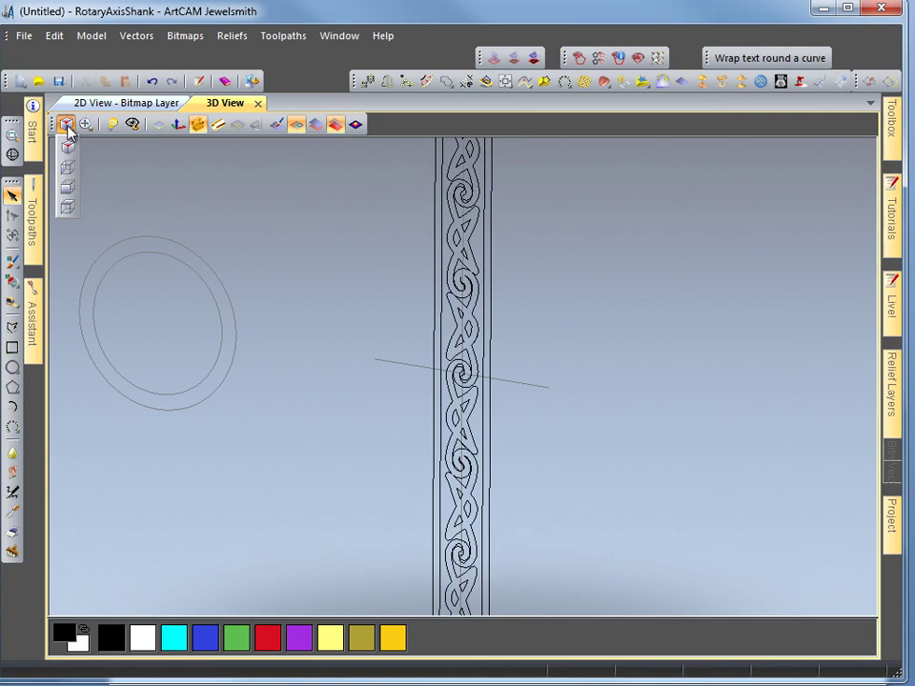
click(68, 206)
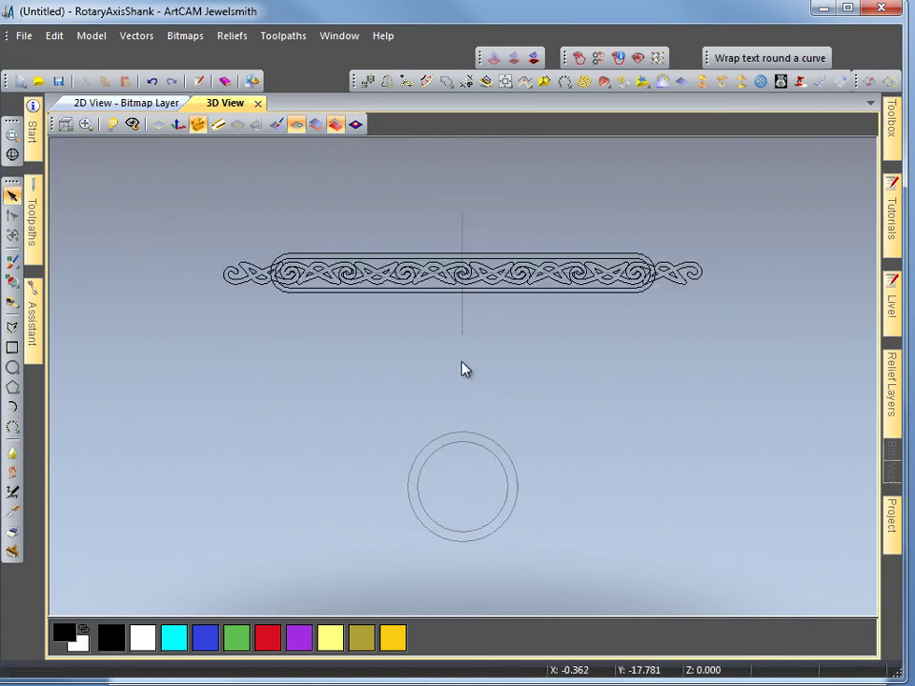
scroll(468, 372, up, 3)
drag(479, 272, 494, 377)
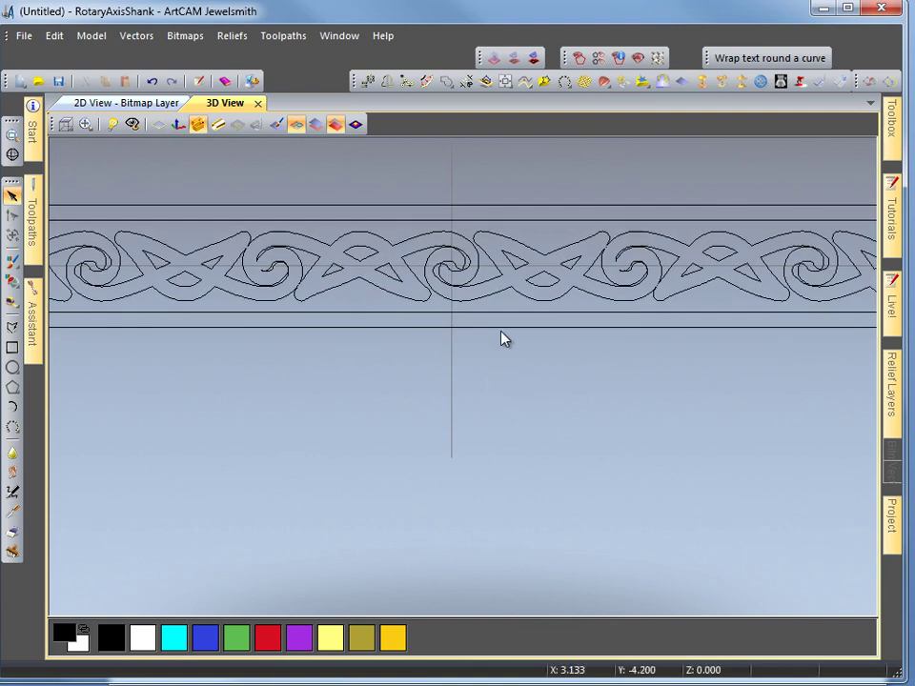
click(504, 327)
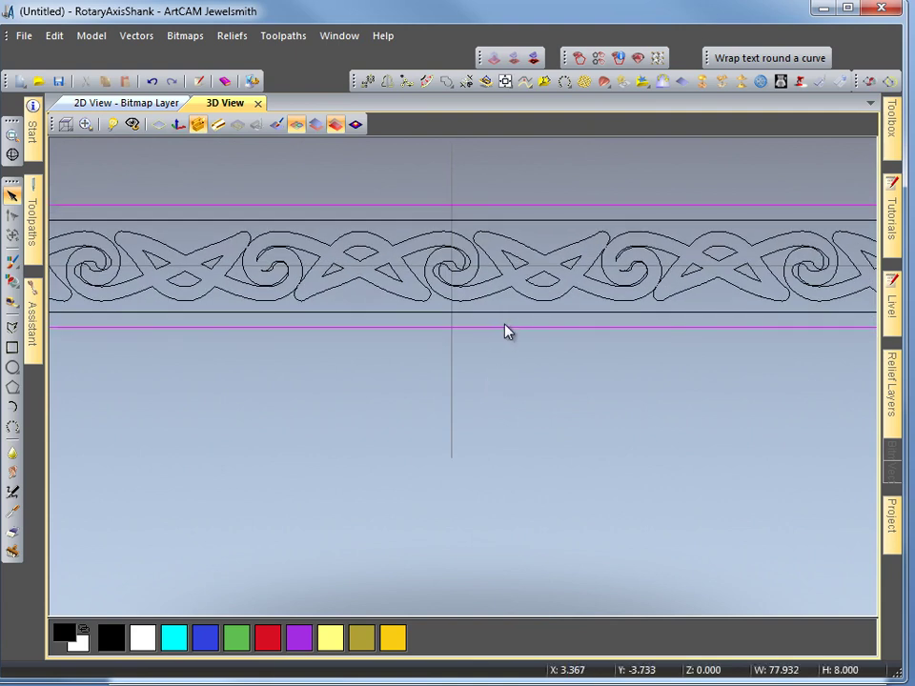
shift+click(512, 313)
shift+click(531, 306)
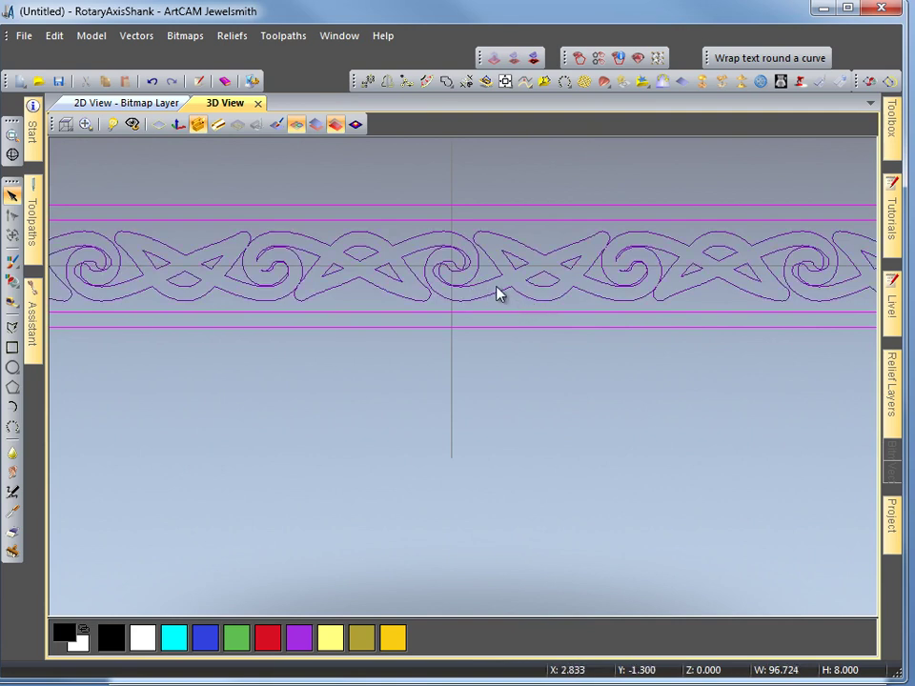
right_click(486, 165)
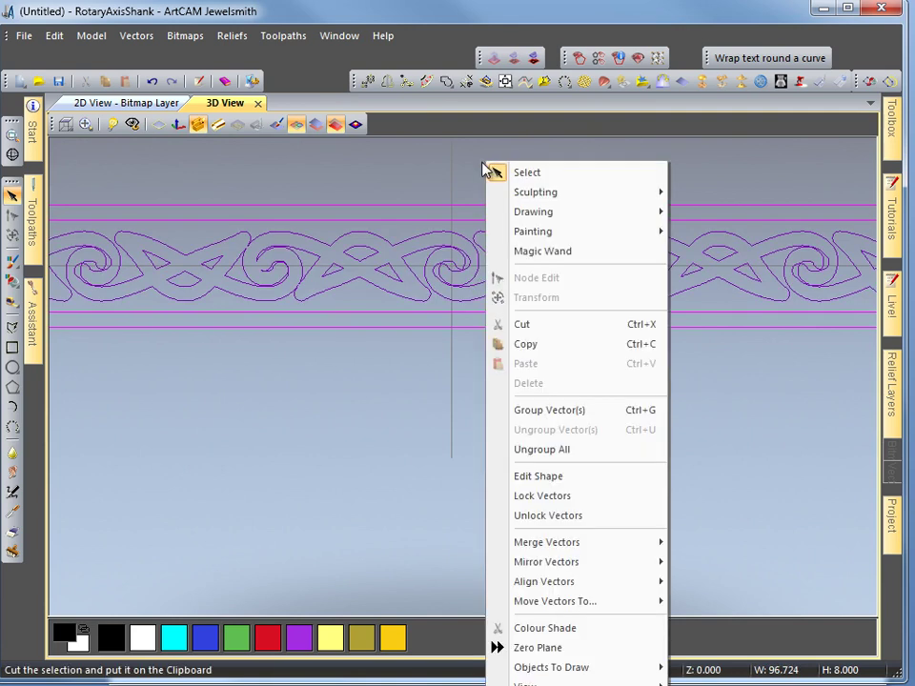
mouse_move(575, 606)
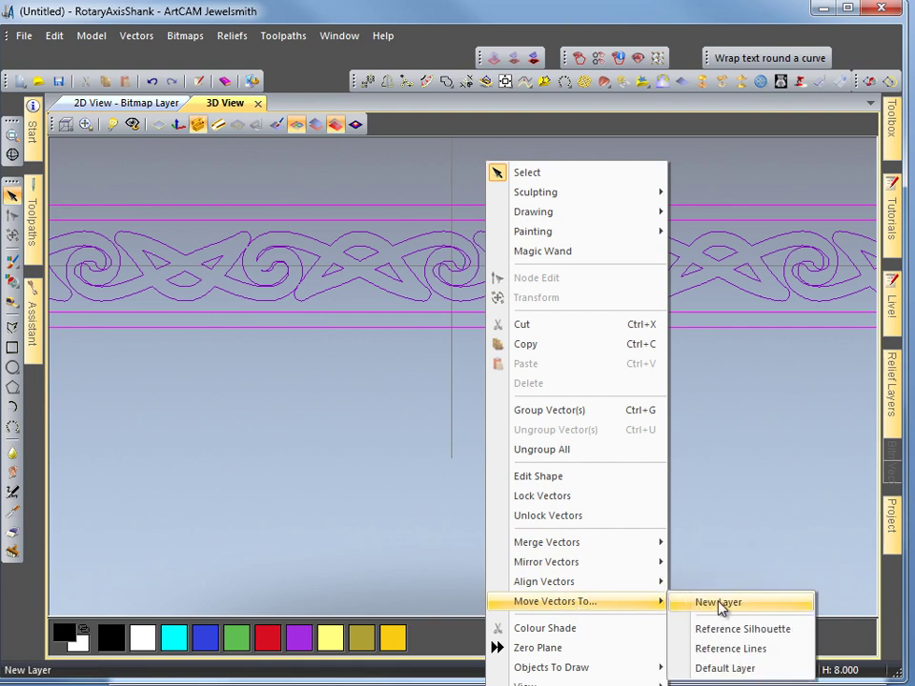
click(719, 602)
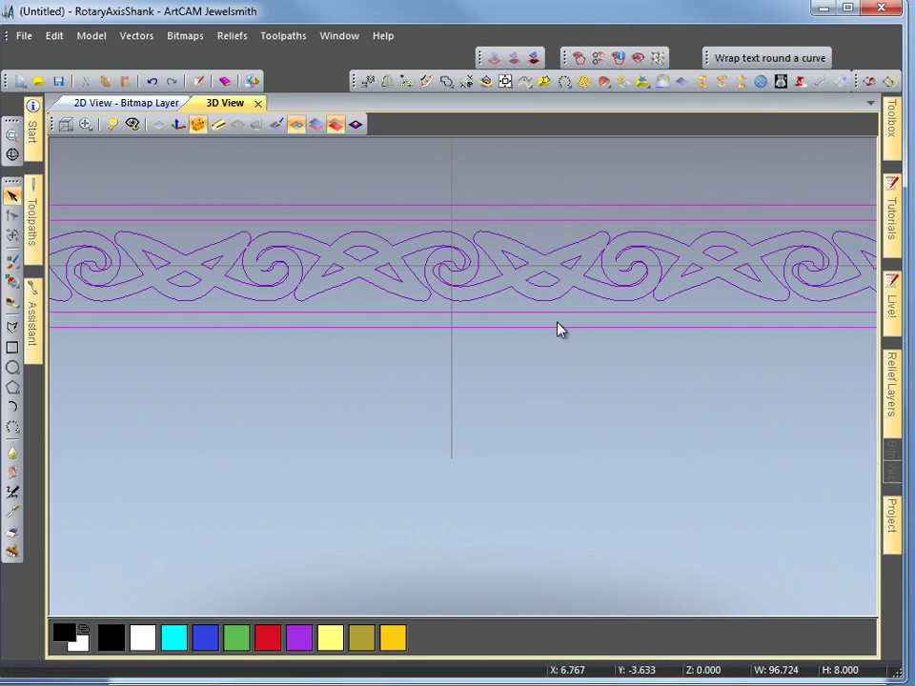
Rename the new vector layer "front vectors" and hide it
mouse_move(894, 520)
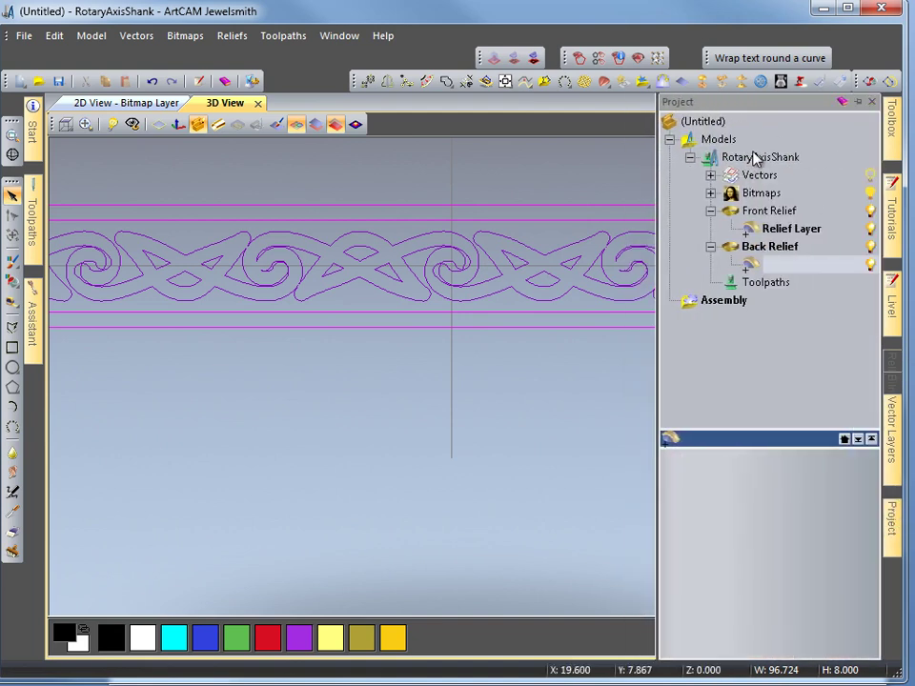
click(712, 175)
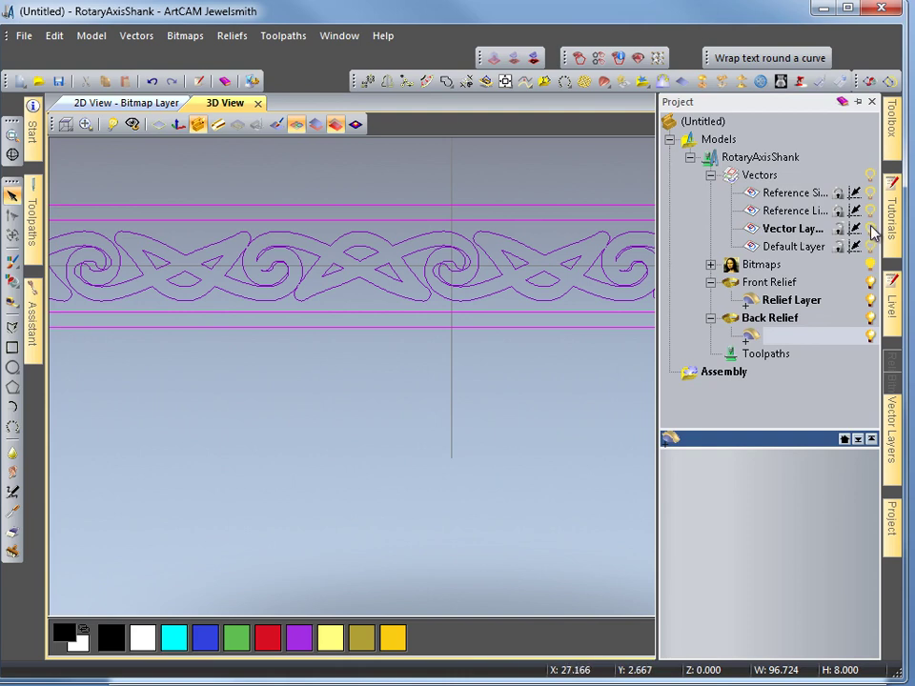
click(870, 229)
click(798, 230)
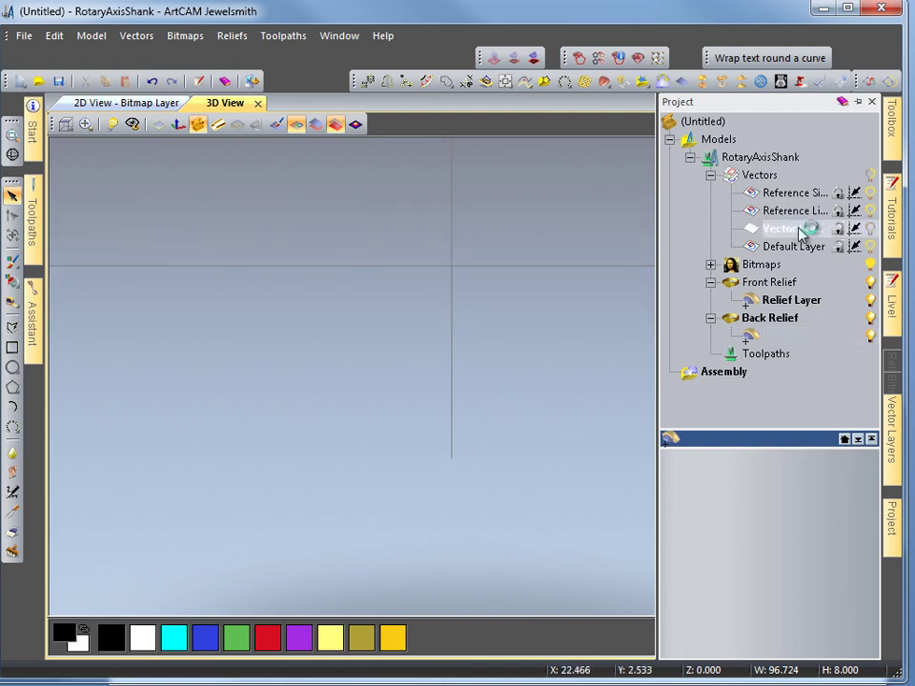
click(799, 231)
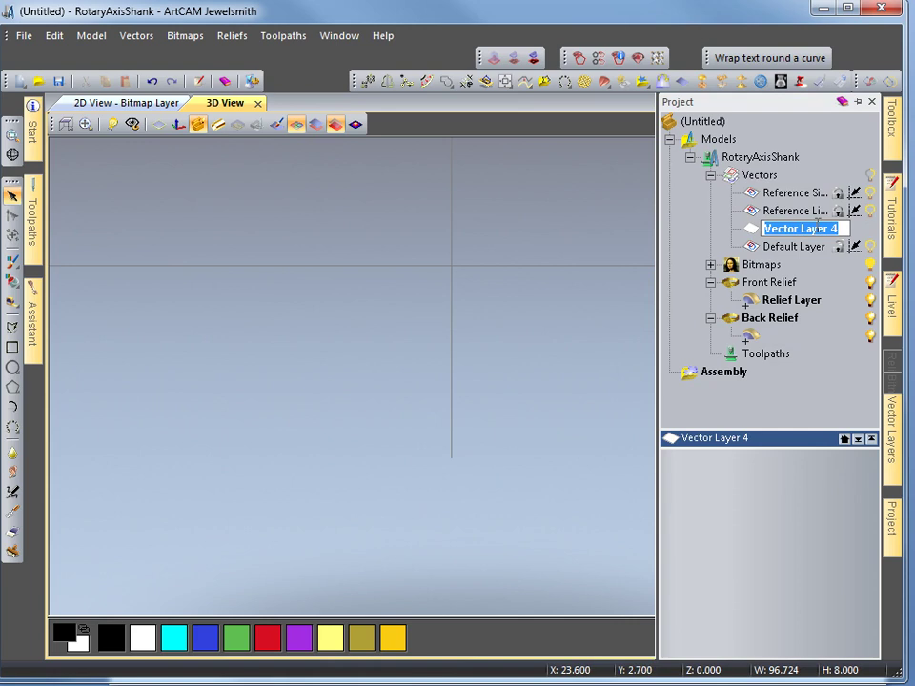
text(front vectors)
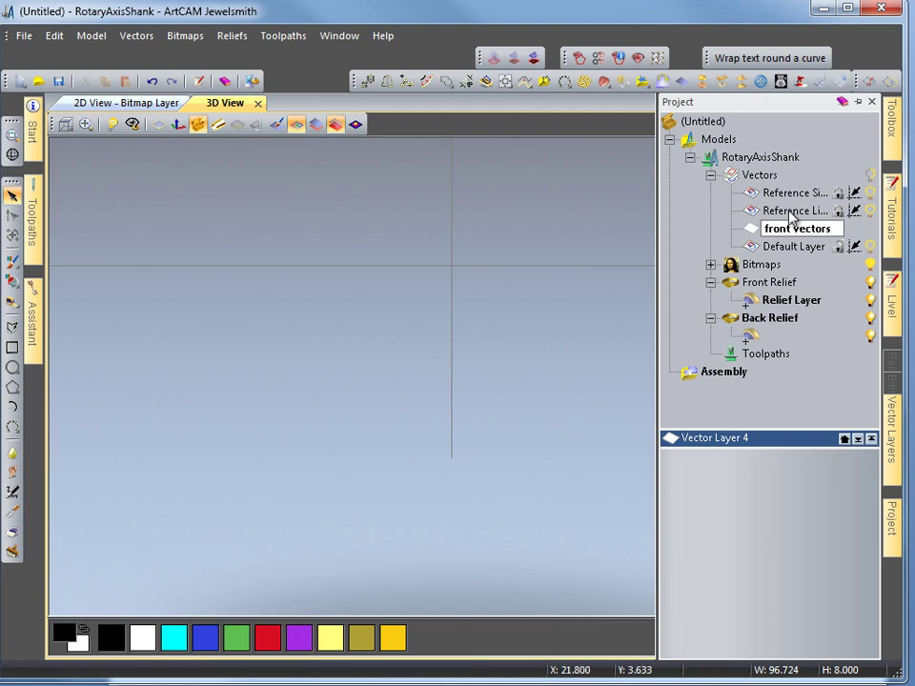
key(Return)
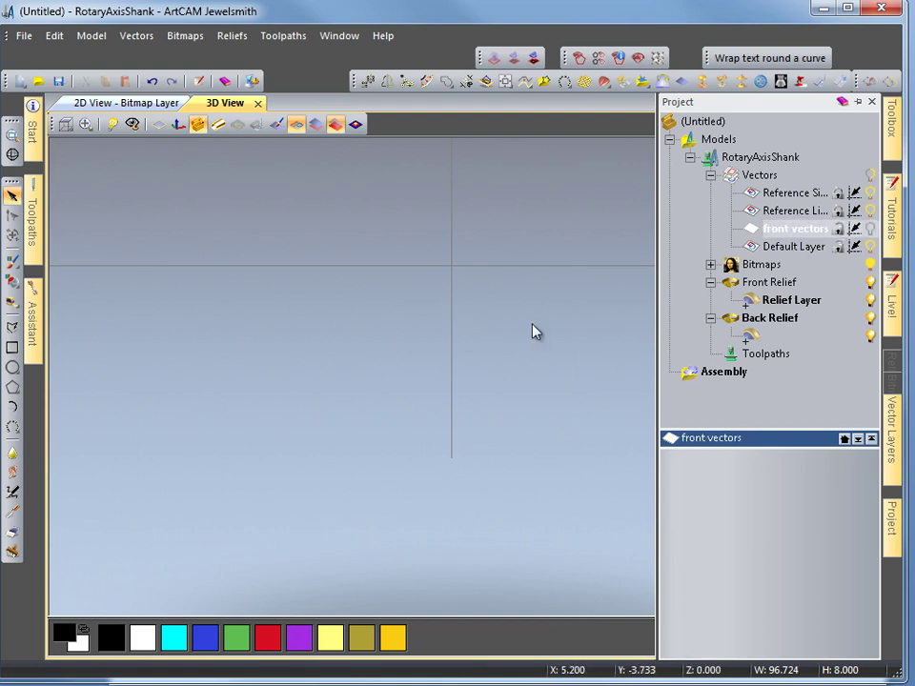
key(ctrl+v)
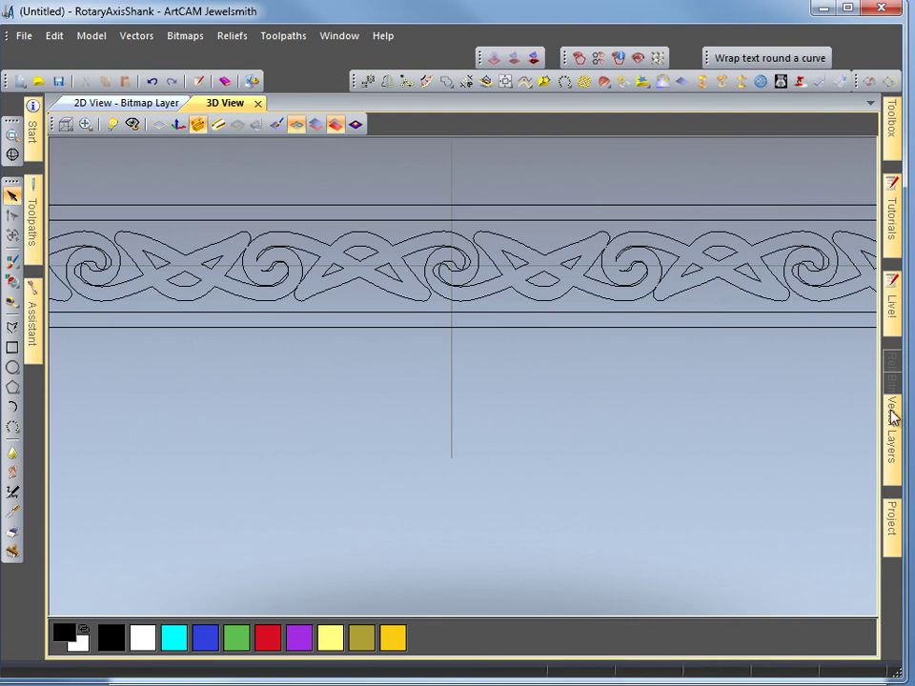
mouse_move(894, 548)
click(870, 229)
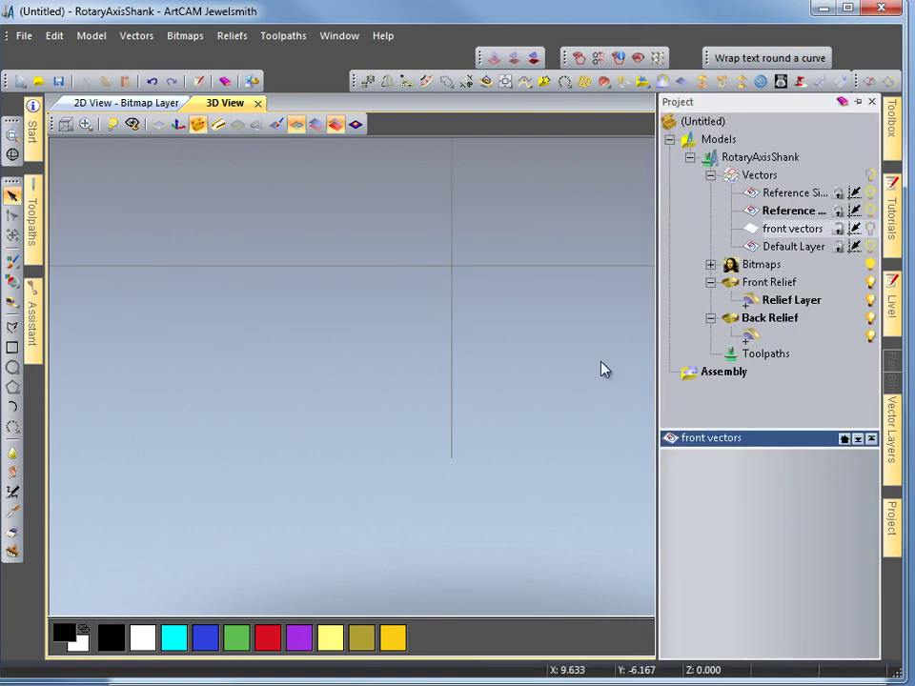
Add another vector layer to the shank model and name it "text"
right_click(762, 185)
click(801, 196)
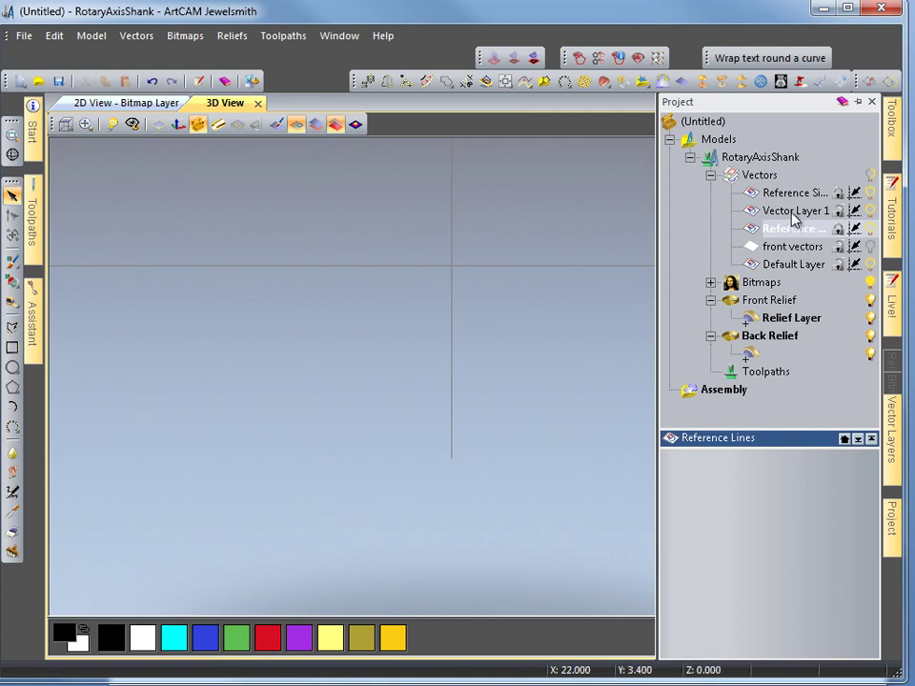
click(797, 212)
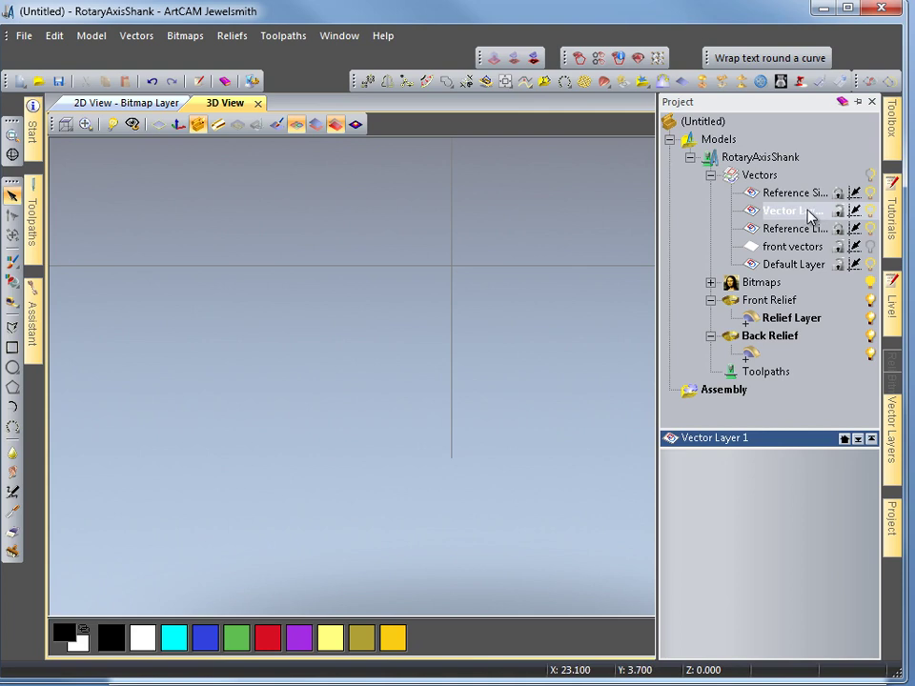
click(802, 213)
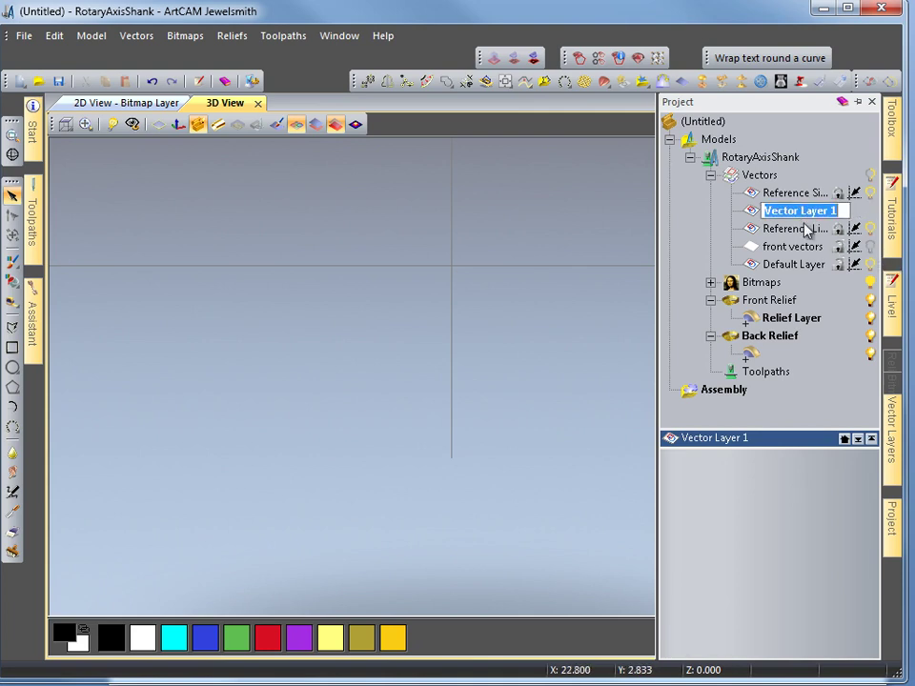
text(tex)
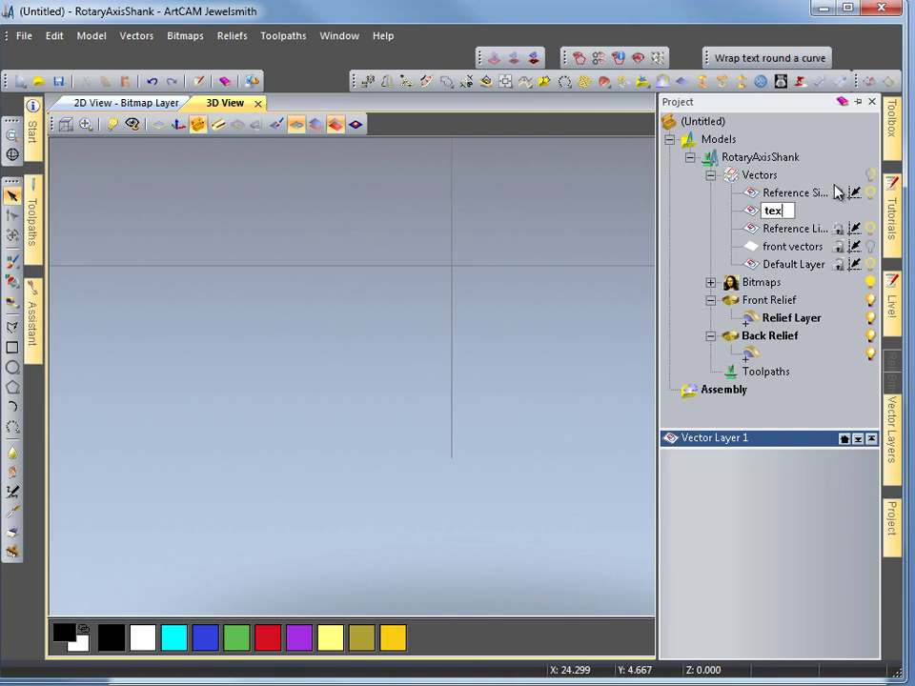
text(t)
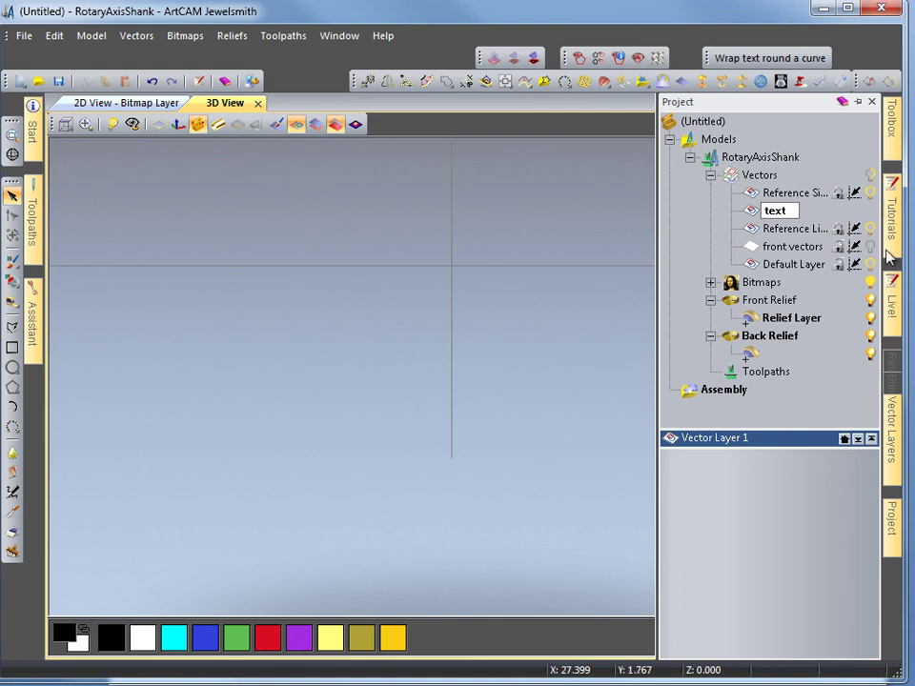
click(722, 215)
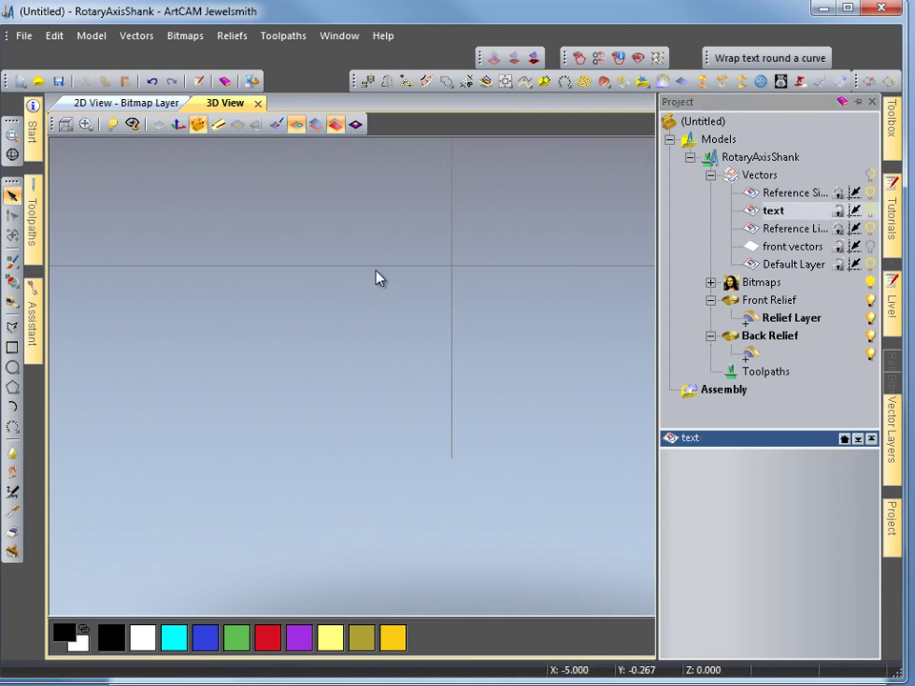
right_click(496, 319)
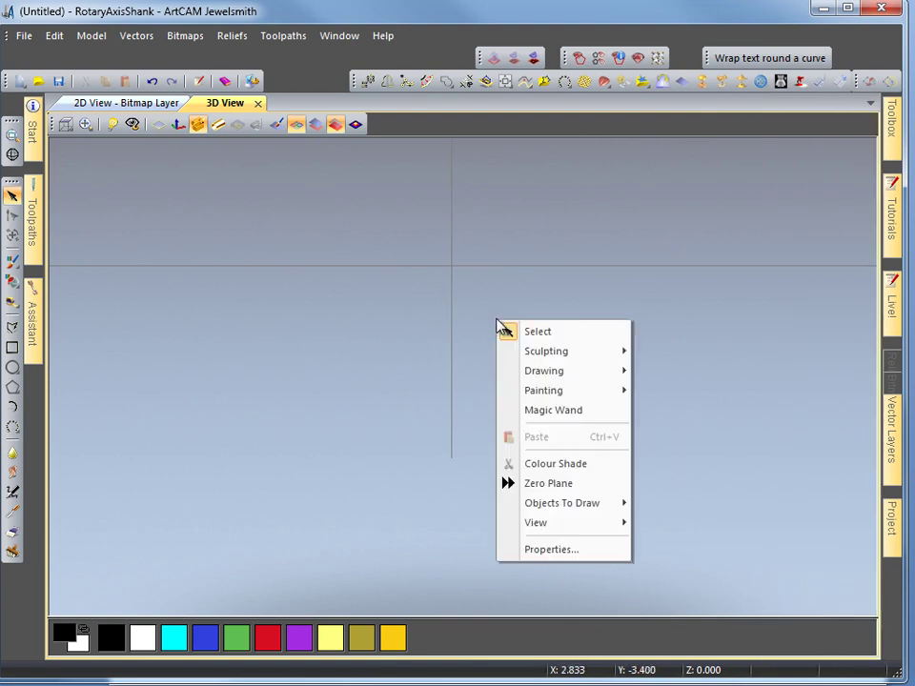
click(468, 311)
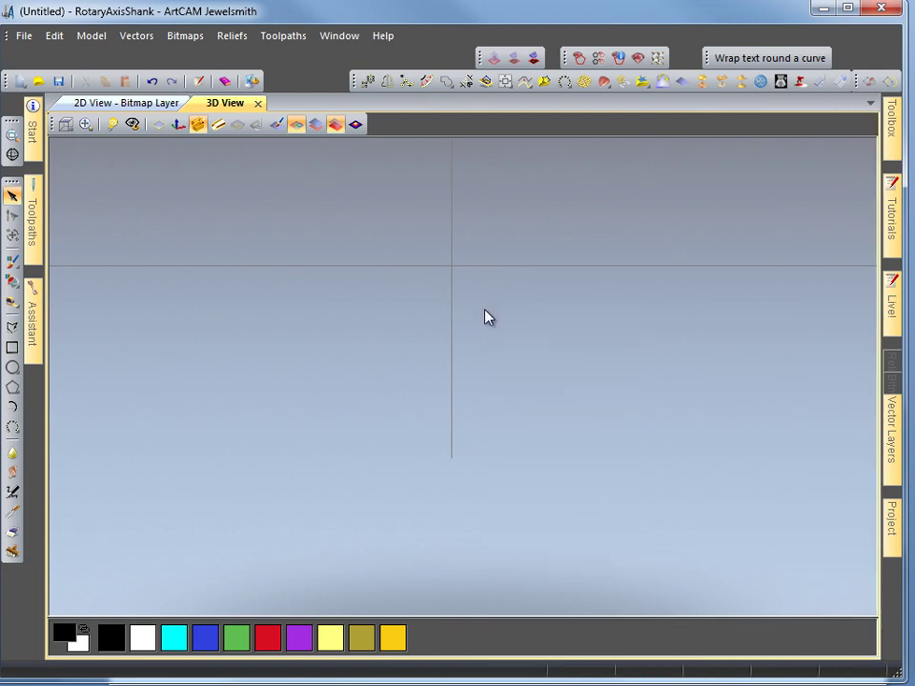
drag(490, 364, 504, 300)
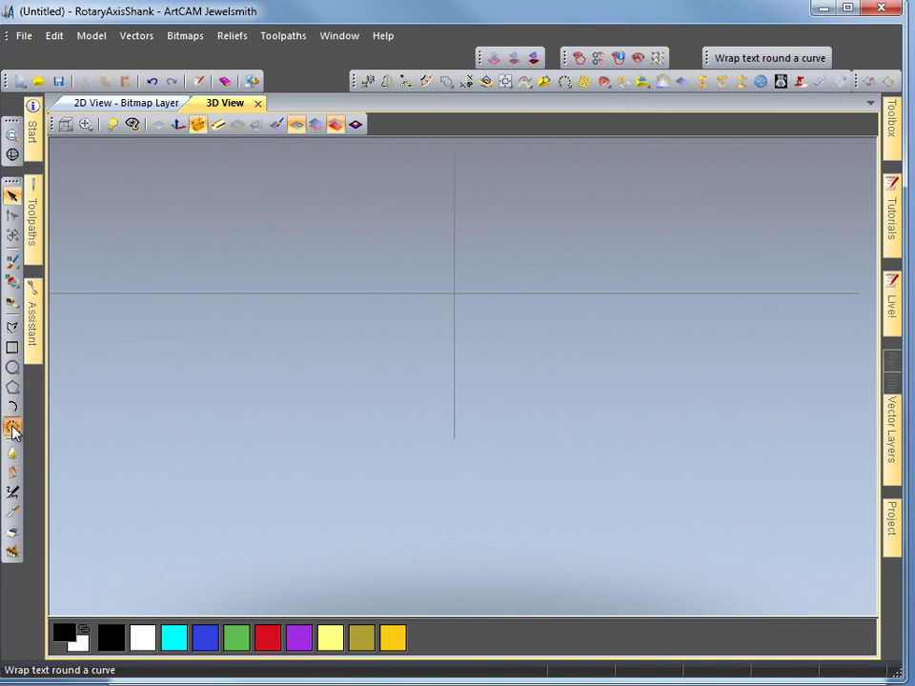
In the 2D view, create vector text "Fed saol agat Long life to you" in the Brush font, size 1.7 mm, 165% character spacing
mouse_move(13, 429)
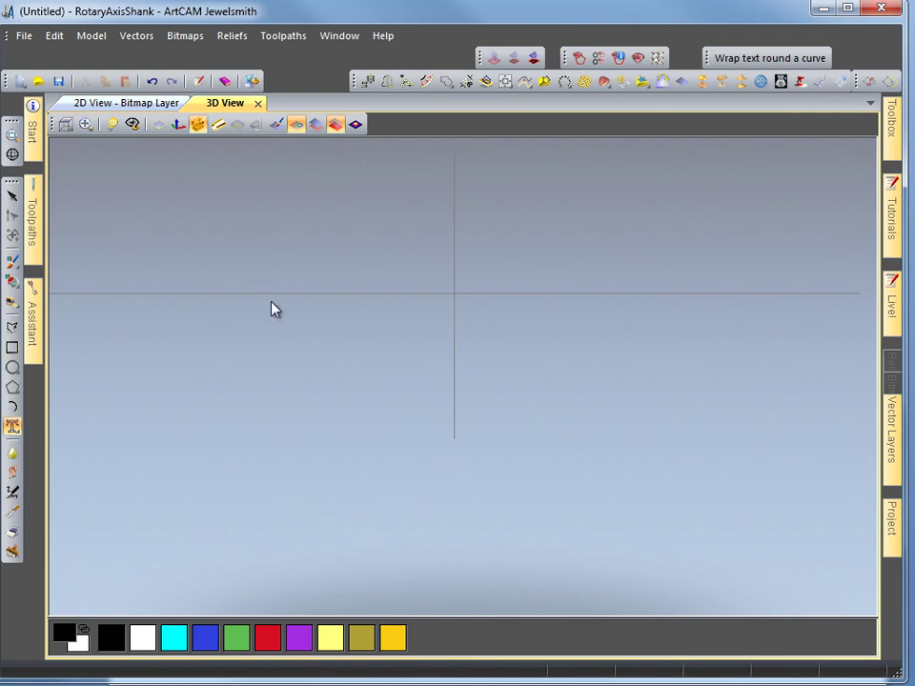
click(160, 102)
click(381, 281)
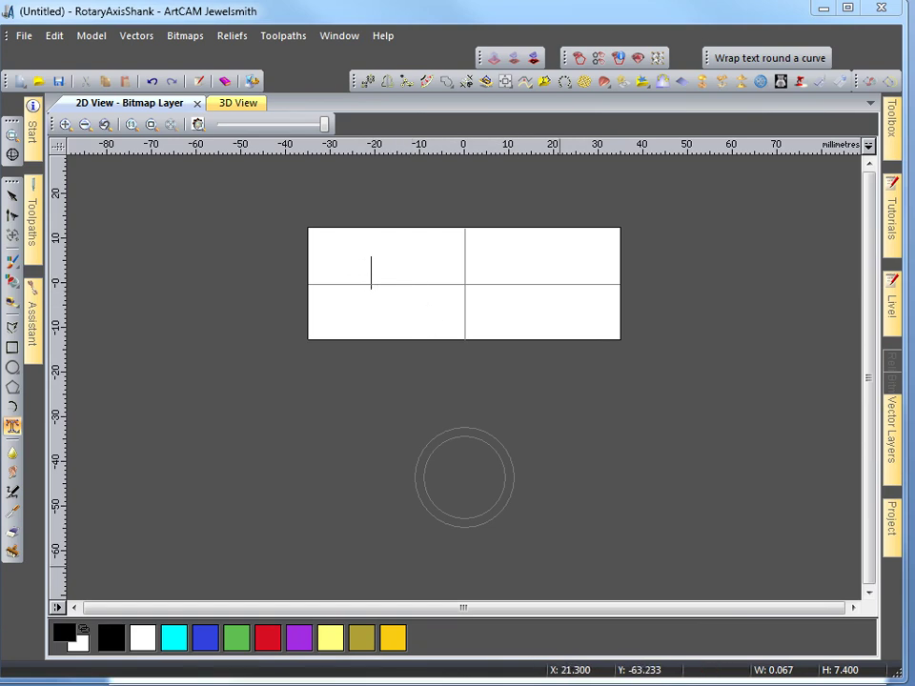
key(Escape)
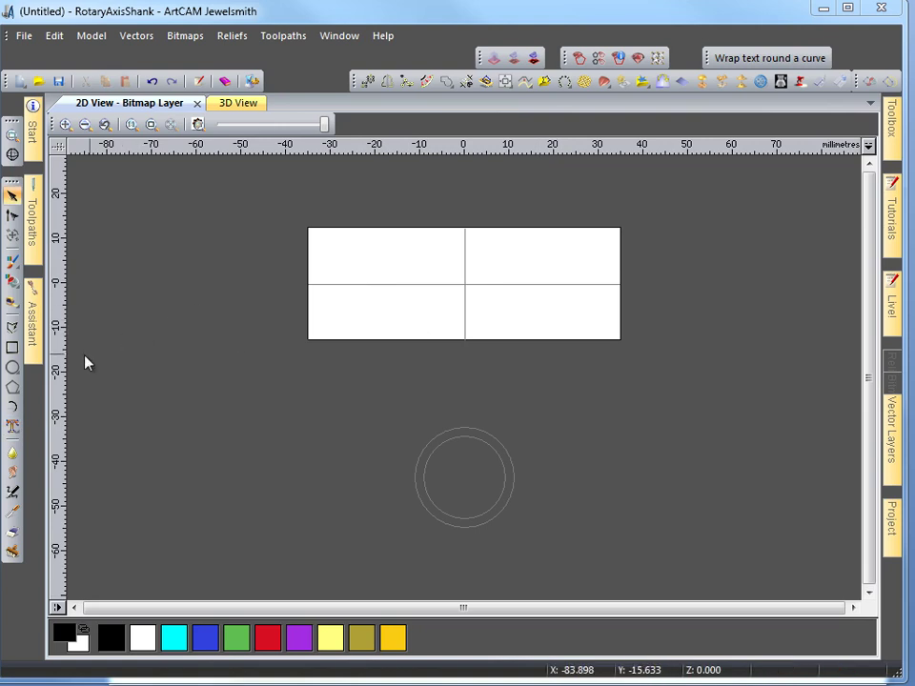
click(12, 426)
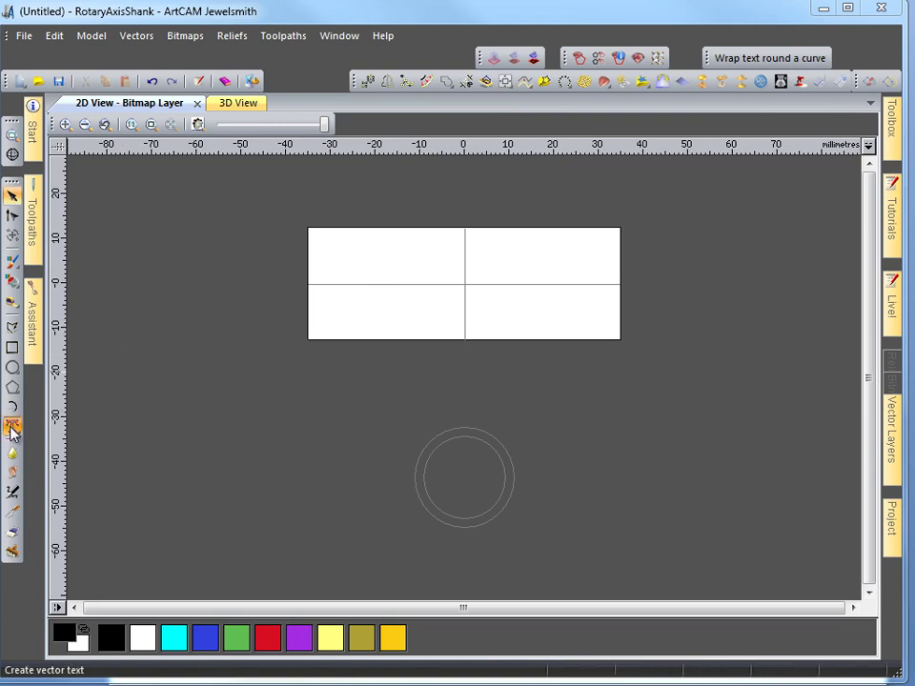
click(356, 288)
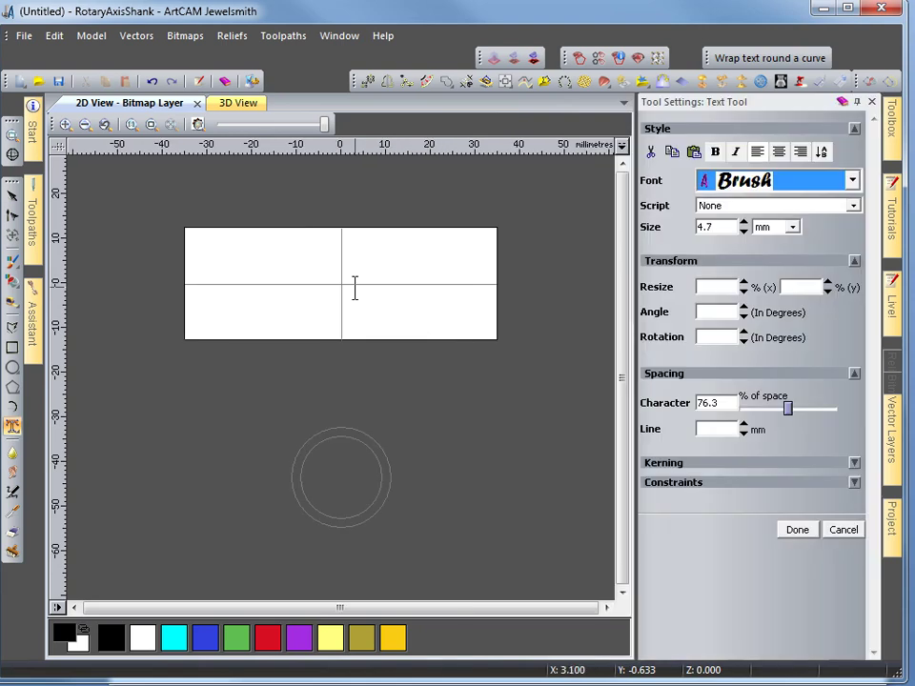
click(204, 282)
text(Fed)
key(Escape)
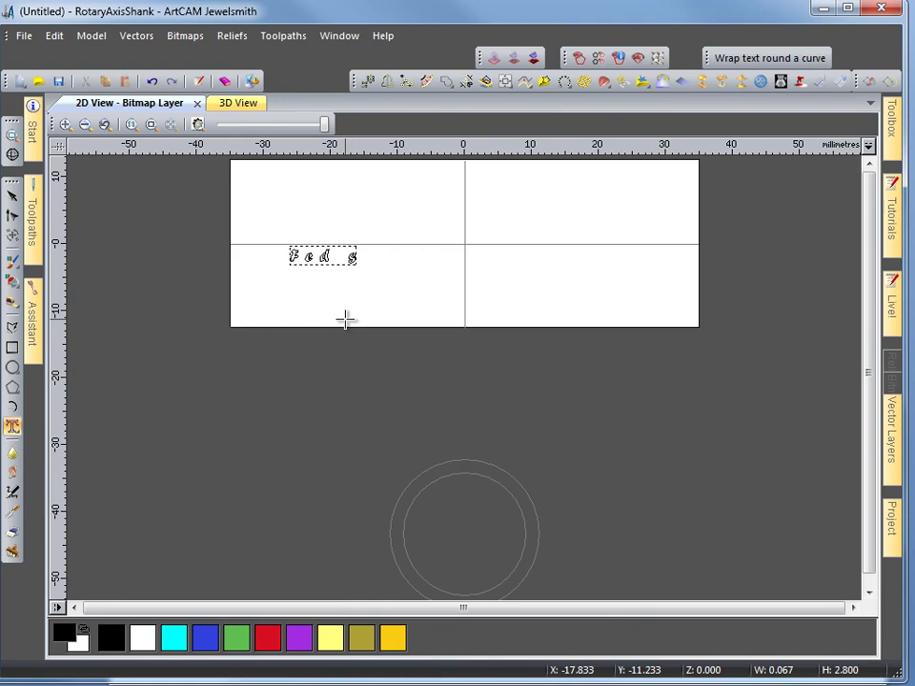
text(l)
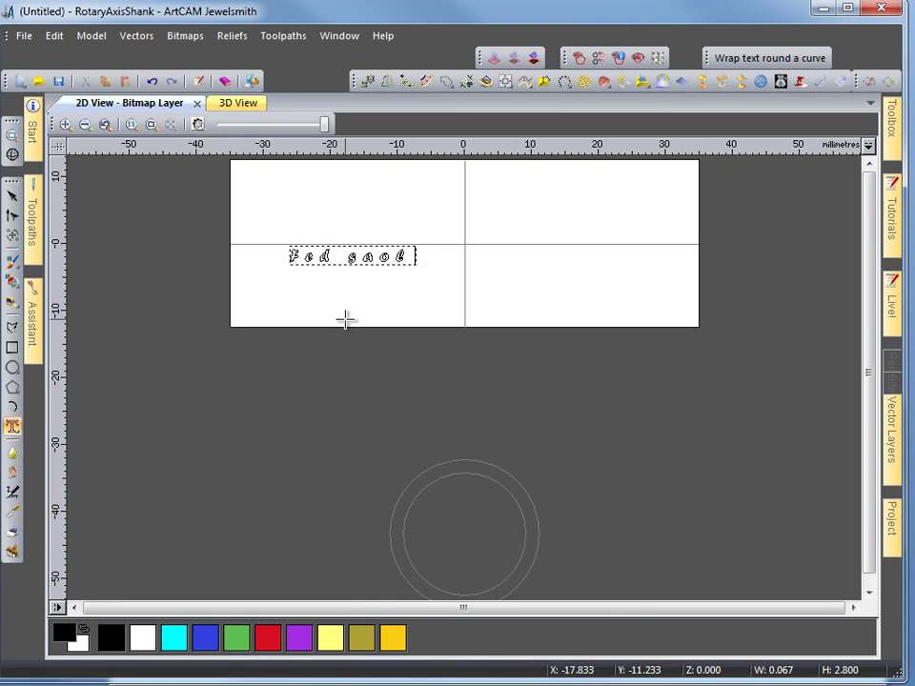
text( ag)
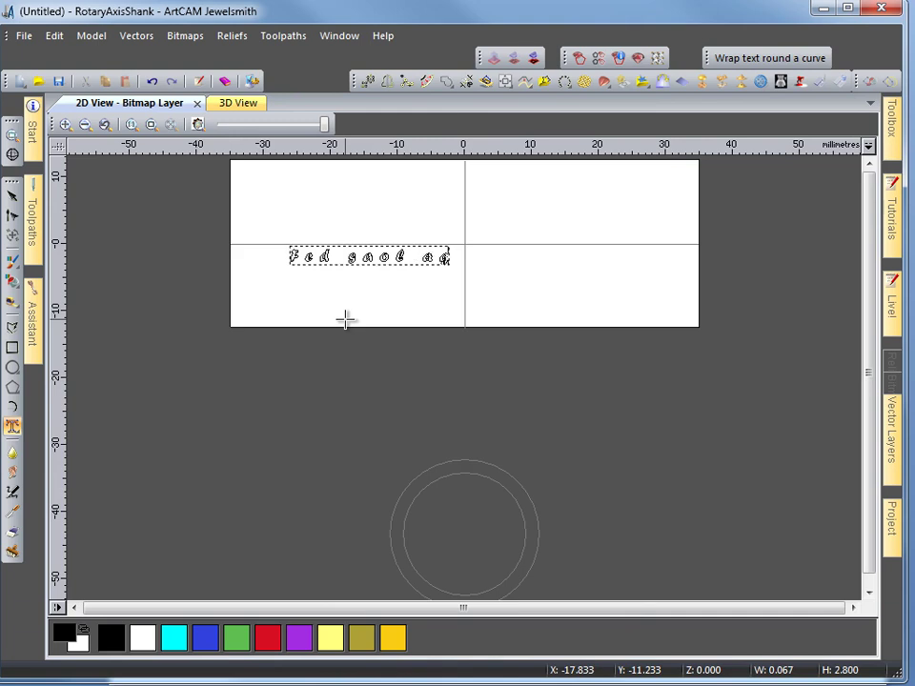
text(at long l)
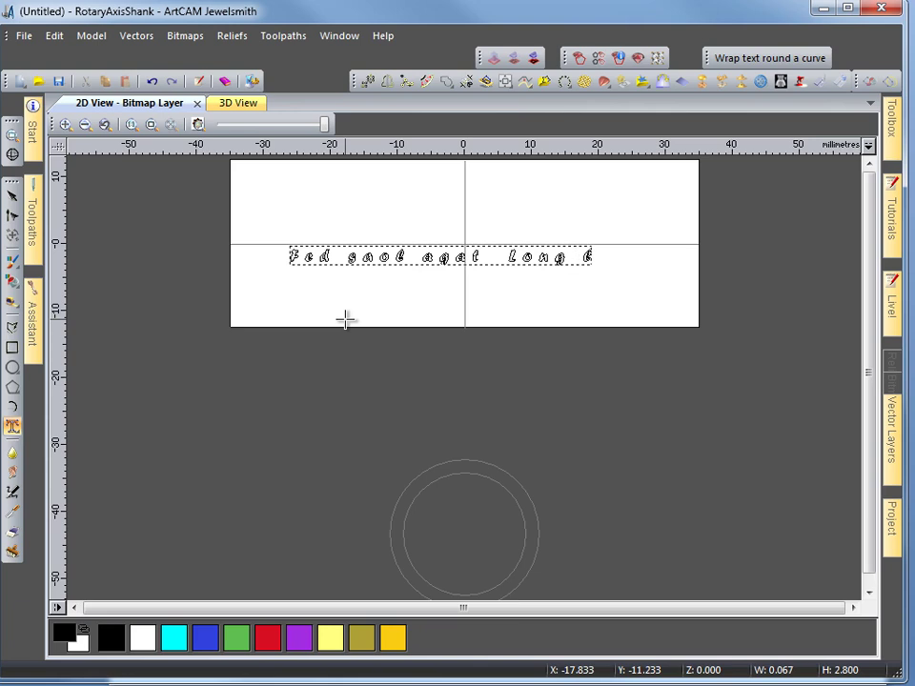
text(ife toyou)
key(BackSpace)
key(BackSpace)
click(345, 319)
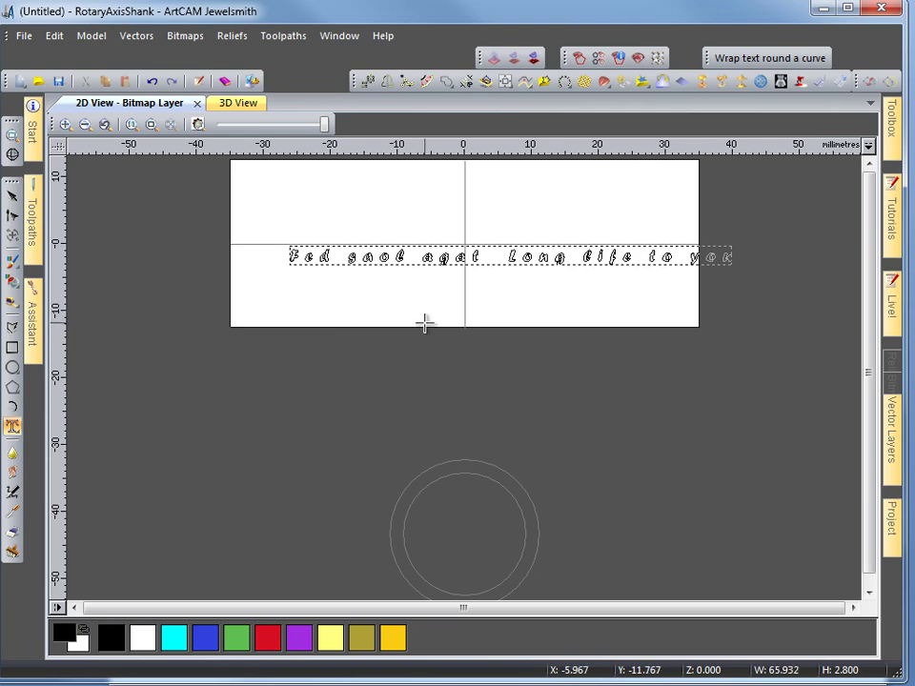
Move the text onto the horizontal centre line so that it lies within the model's two ends
click(13, 195)
click(454, 263)
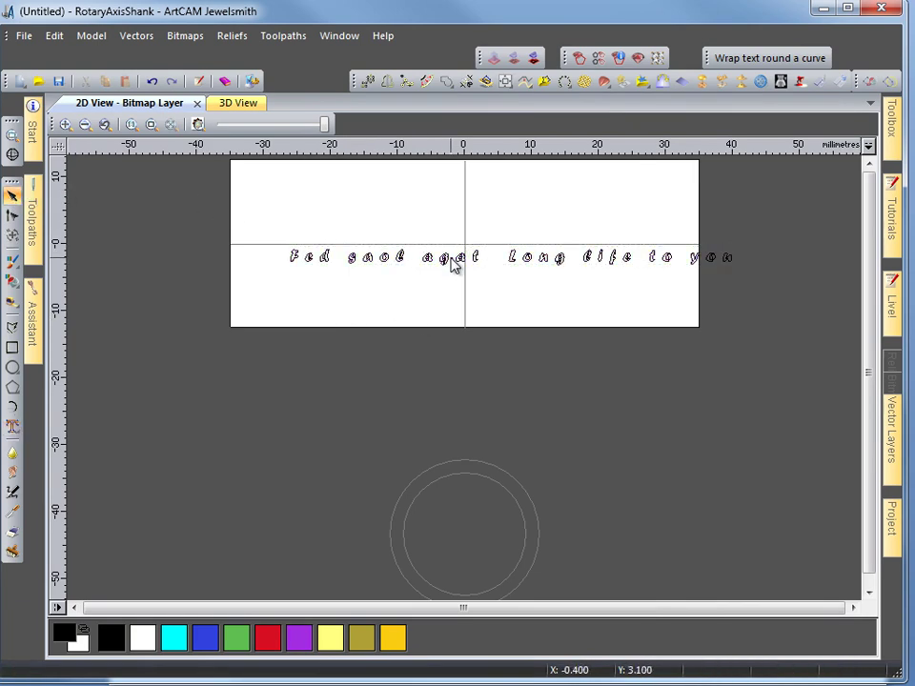
click(460, 267)
drag(484, 263, 438, 247)
click(547, 303)
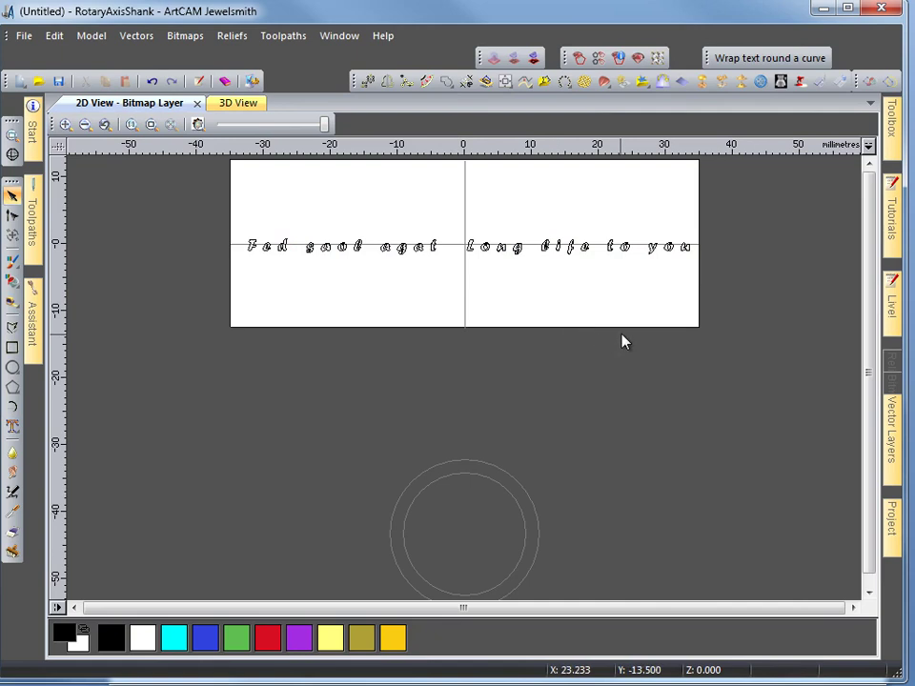
Reopen the text for editing and reduce its character spacing to 132.5%
click(581, 256)
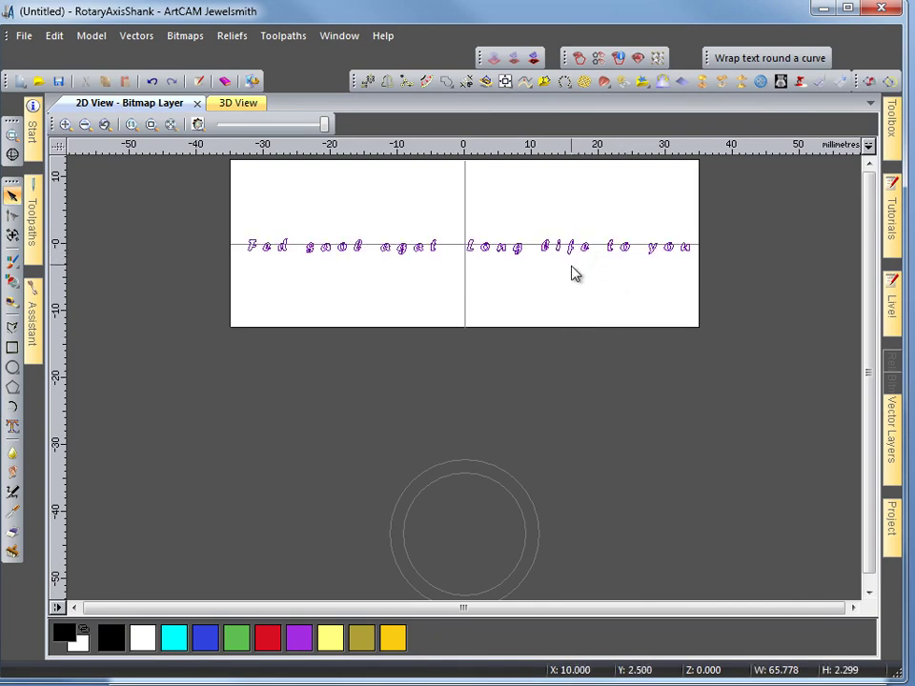
click(613, 258)
click(613, 248)
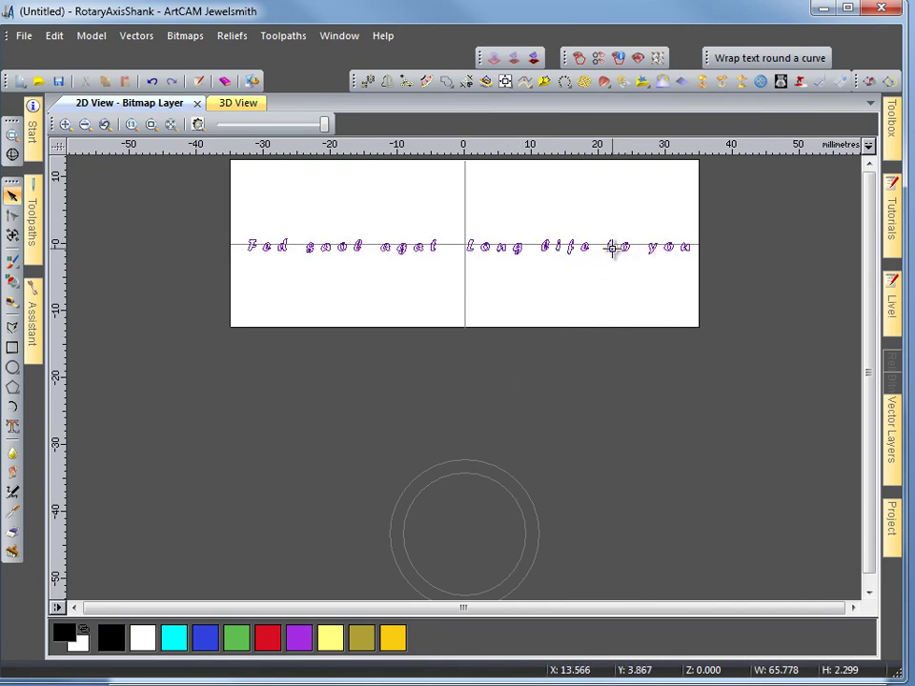
click(613, 252)
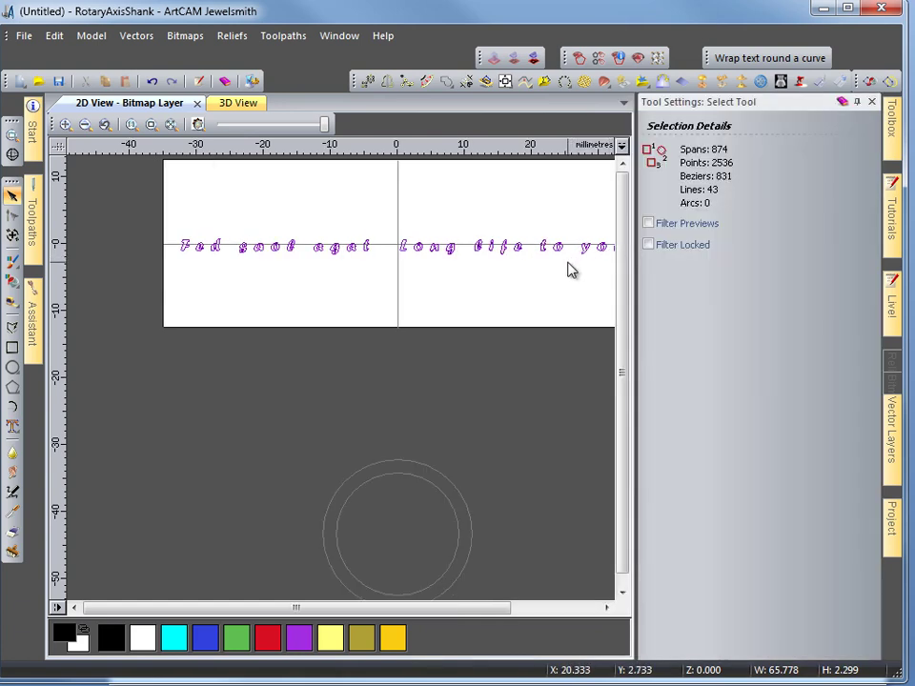
click(536, 273)
click(520, 251)
double_click(519, 251)
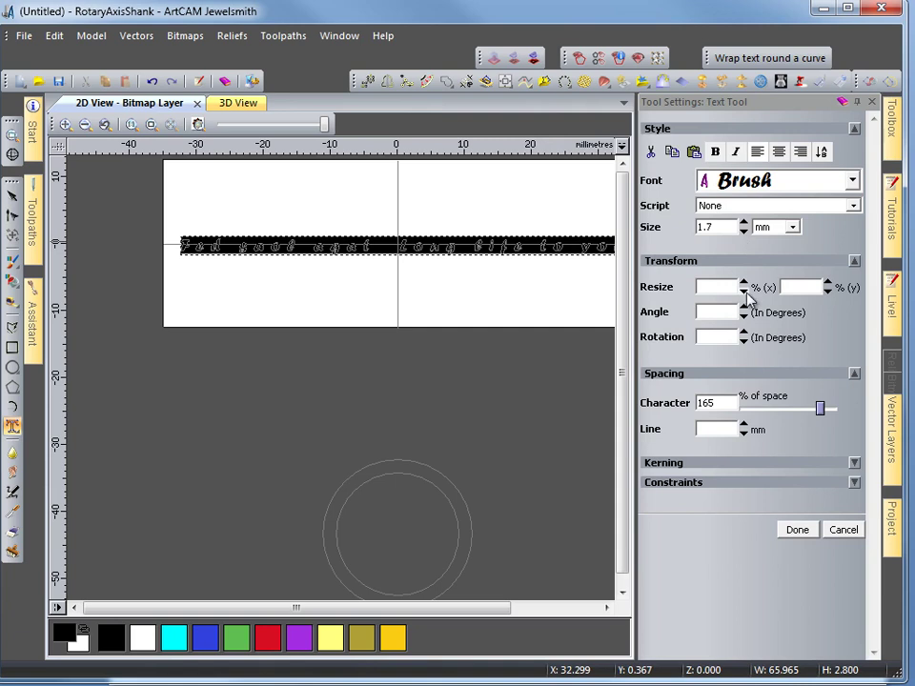
drag(821, 410, 811, 411)
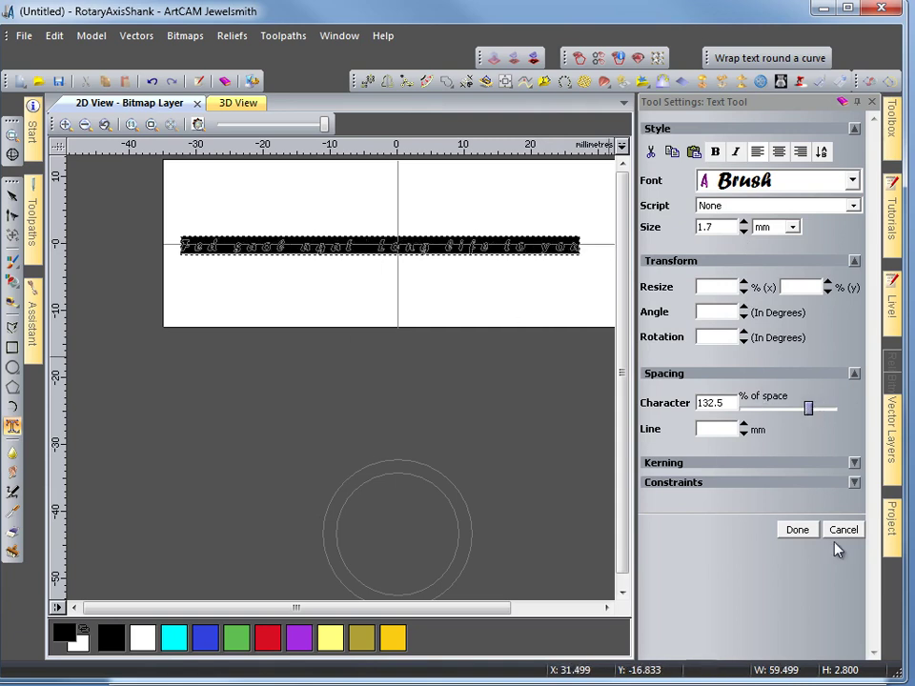
click(797, 530)
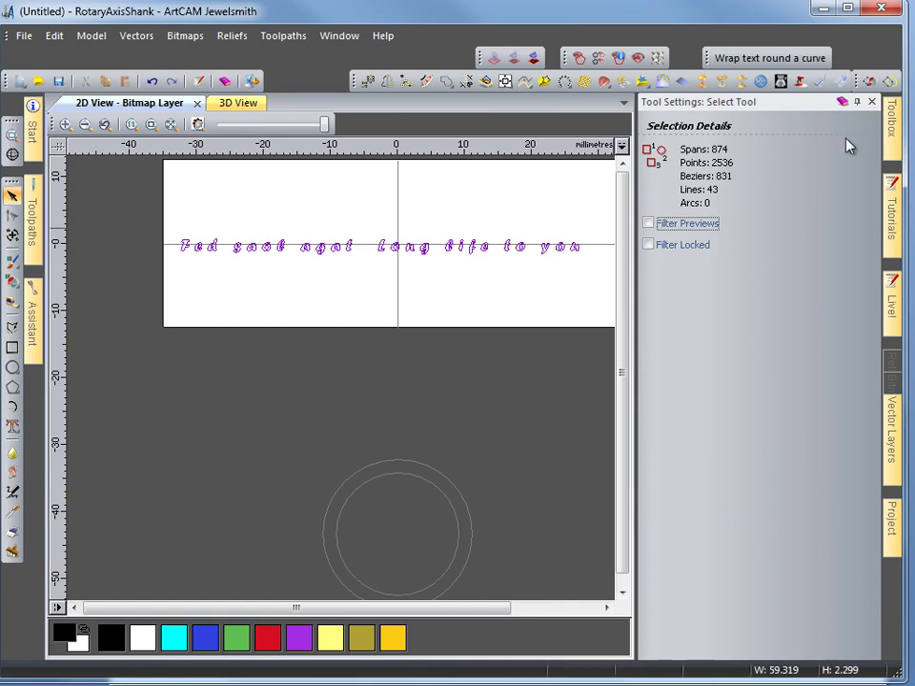
Close the tool settings and nudge the text slightly so it sits more centrally on the horizontal centre line
click(872, 102)
click(501, 297)
click(491, 258)
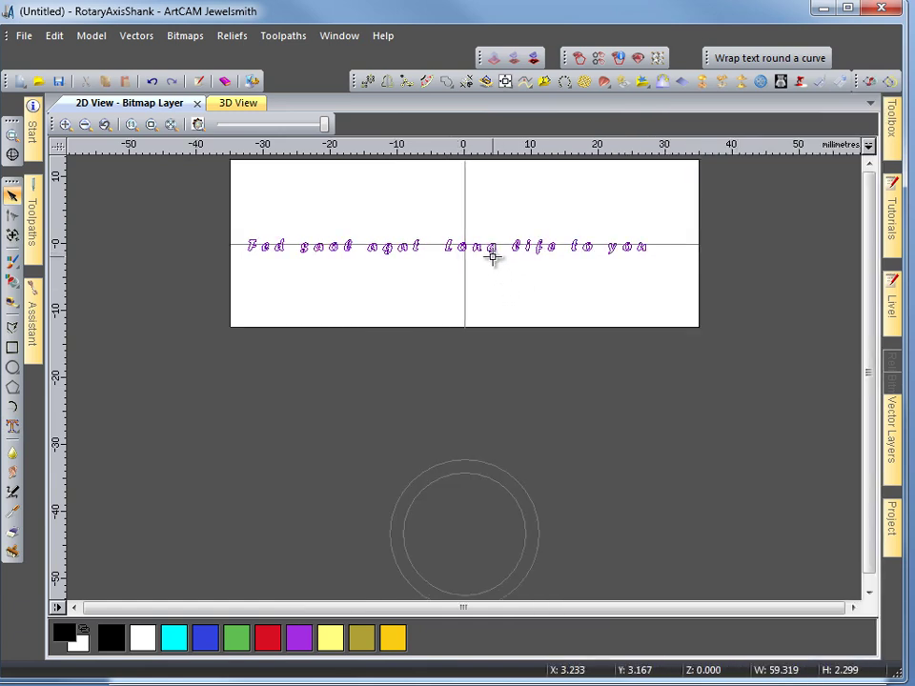
drag(492, 259, 498, 258)
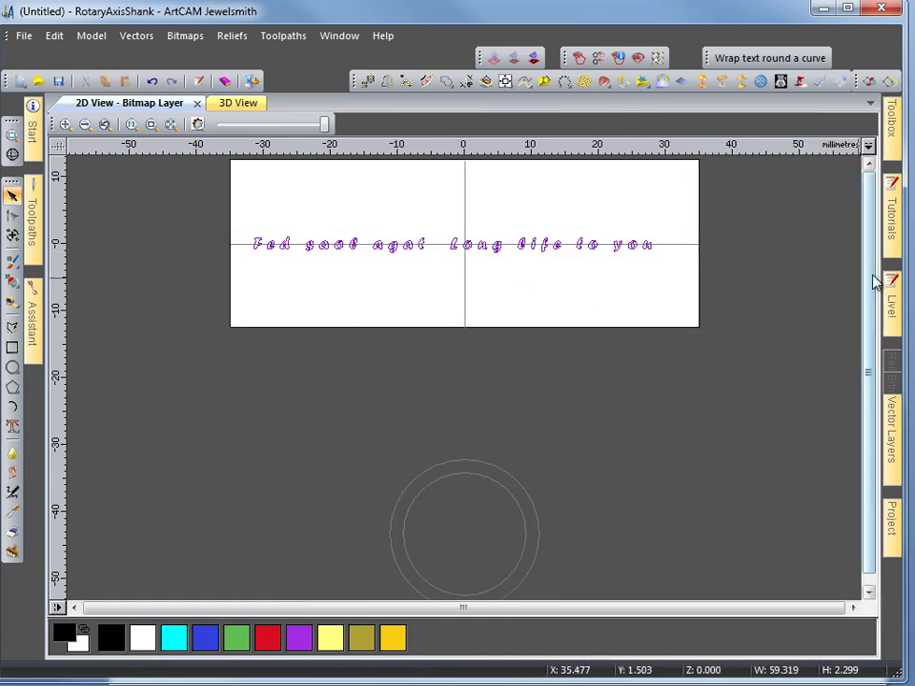
Show the "front vectors" layer as a size reference and deselect the text
click(890, 279)
click(897, 534)
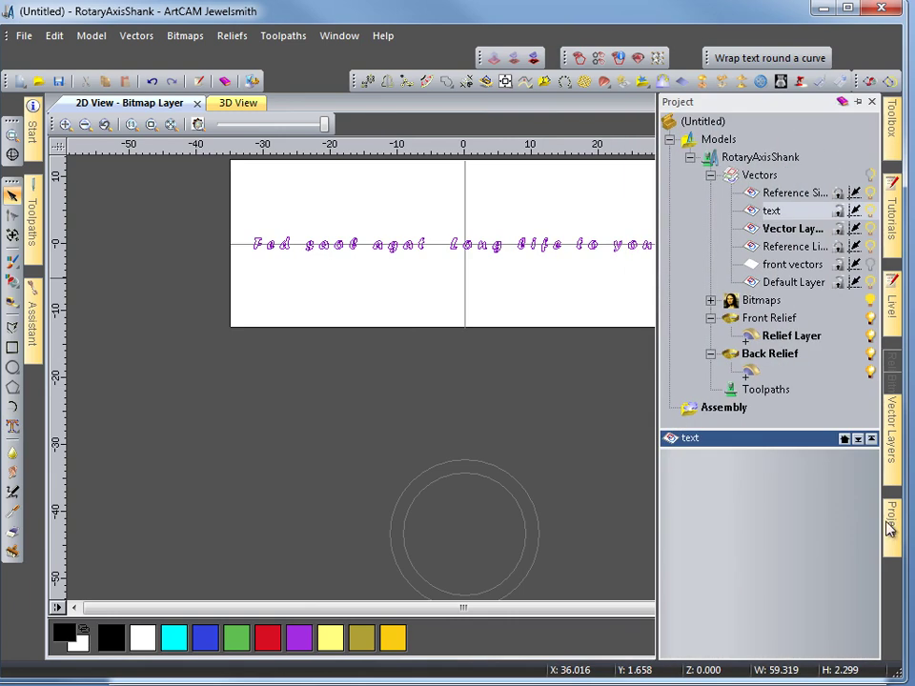
click(870, 264)
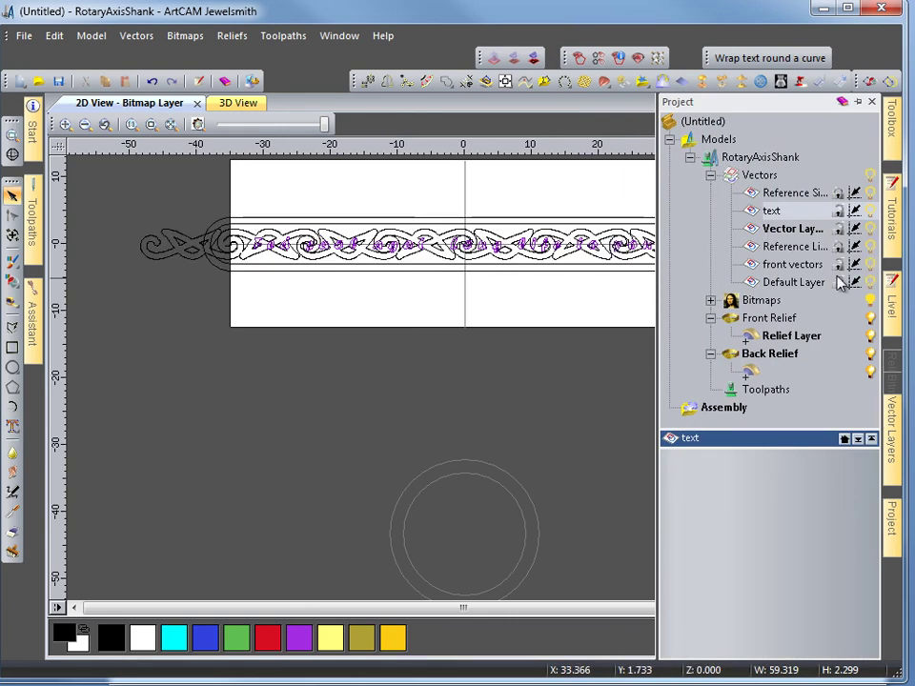
right_click(468, 298)
click(378, 333)
Stretch the text vertically to about 4.9 mm high and position it between the inner border lines, keeping its width
scroll(429, 267, up, 4)
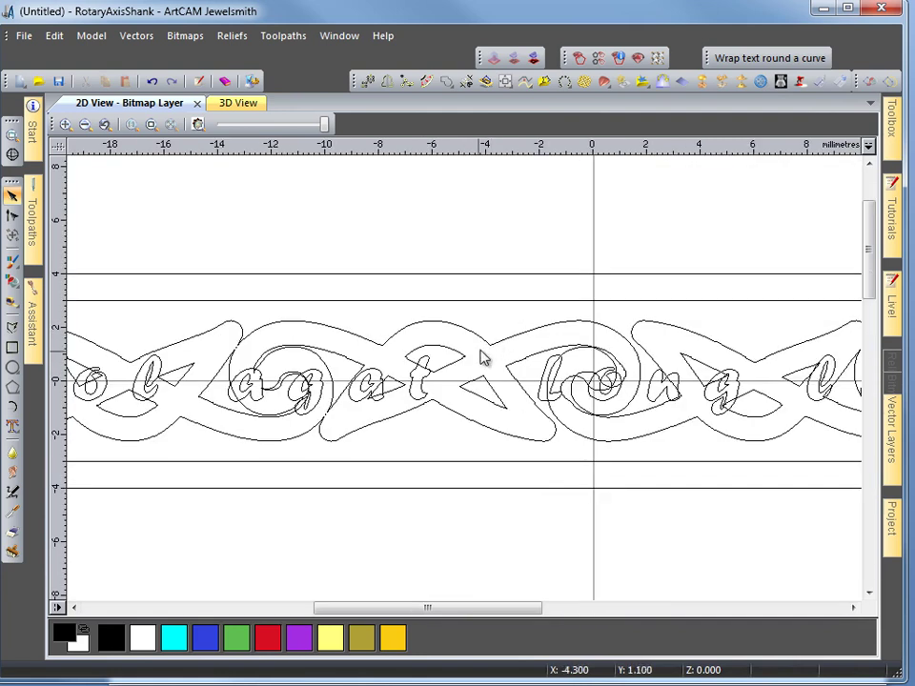
click(425, 402)
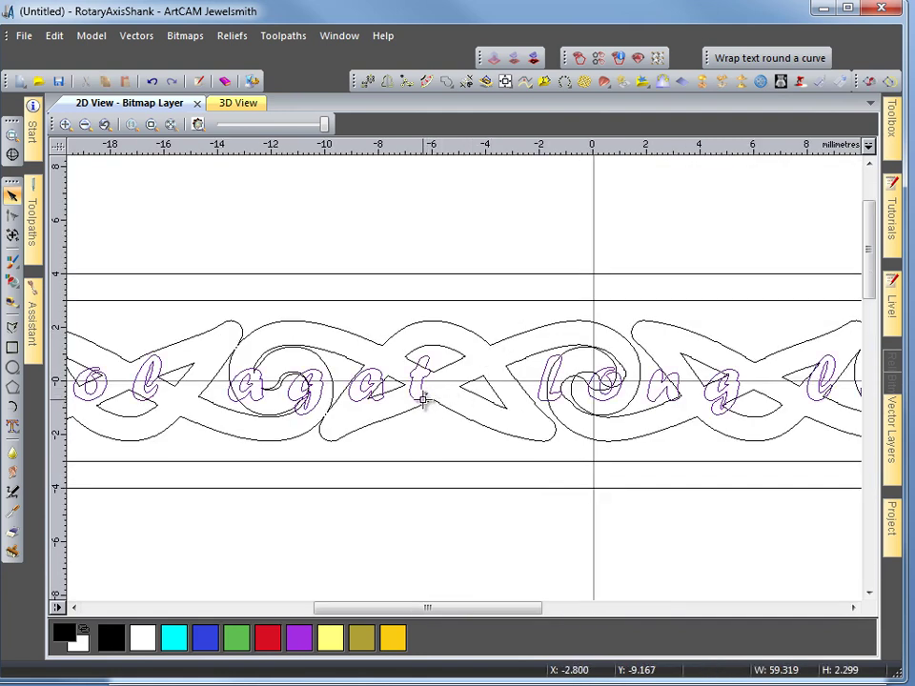
double_click(425, 401)
drag(545, 416, 545, 454)
drag(546, 358, 550, 325)
mouse_move(429, 404)
mouse_down()
mouse_move(422, 375)
mouse_move(425, 383)
mouse_up()
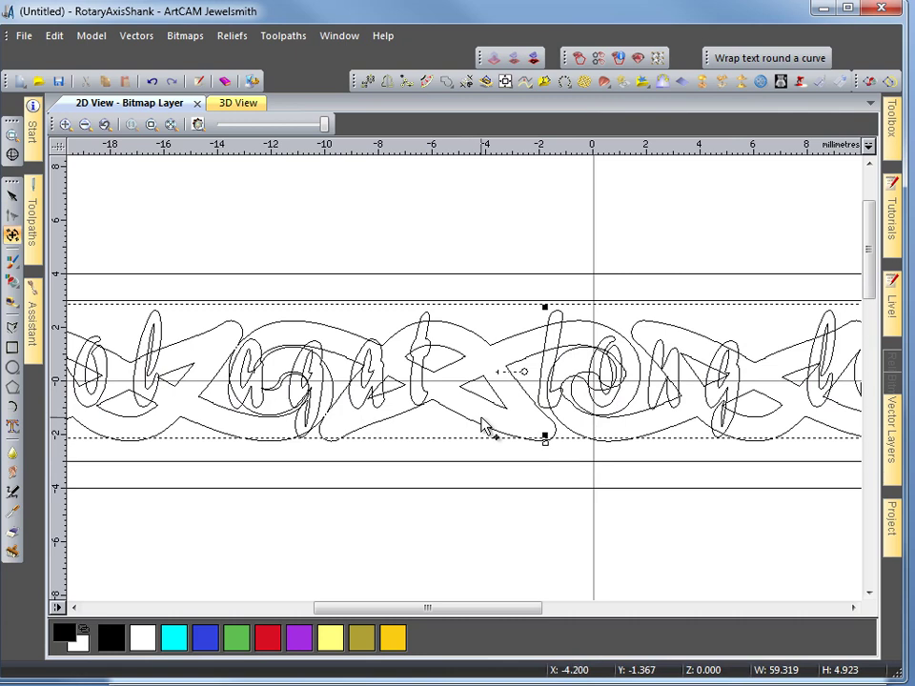
scroll(475, 425, down, 4)
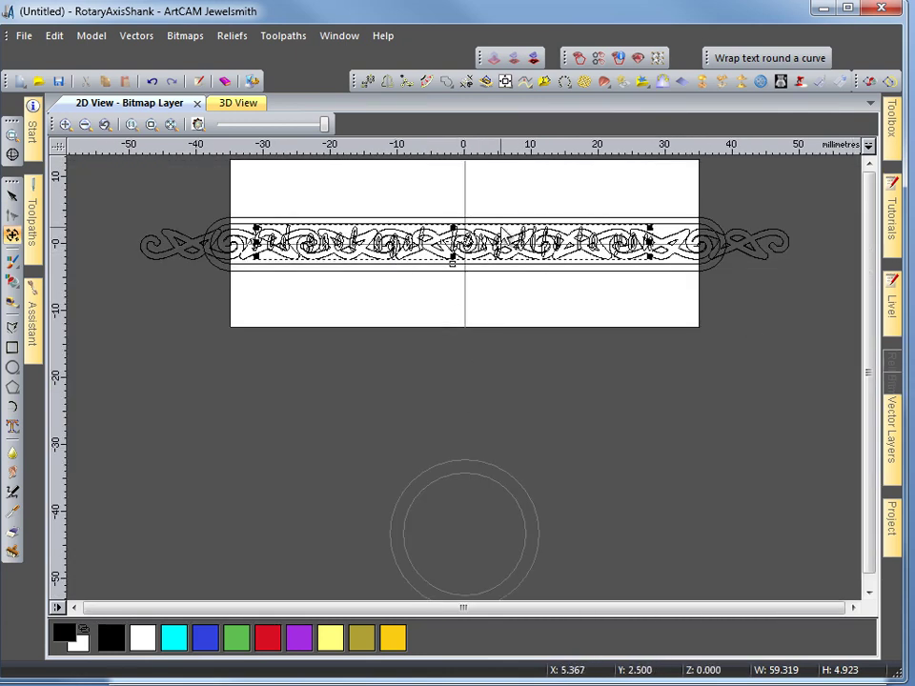
Hide the "front vectors" layer again and deselect the stretched text
click(892, 520)
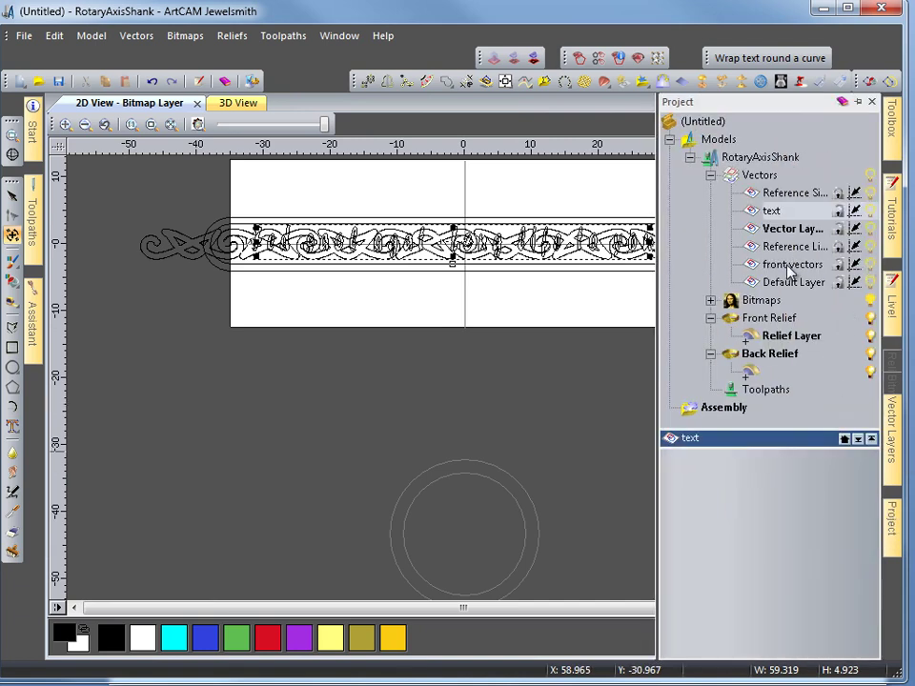
click(858, 275)
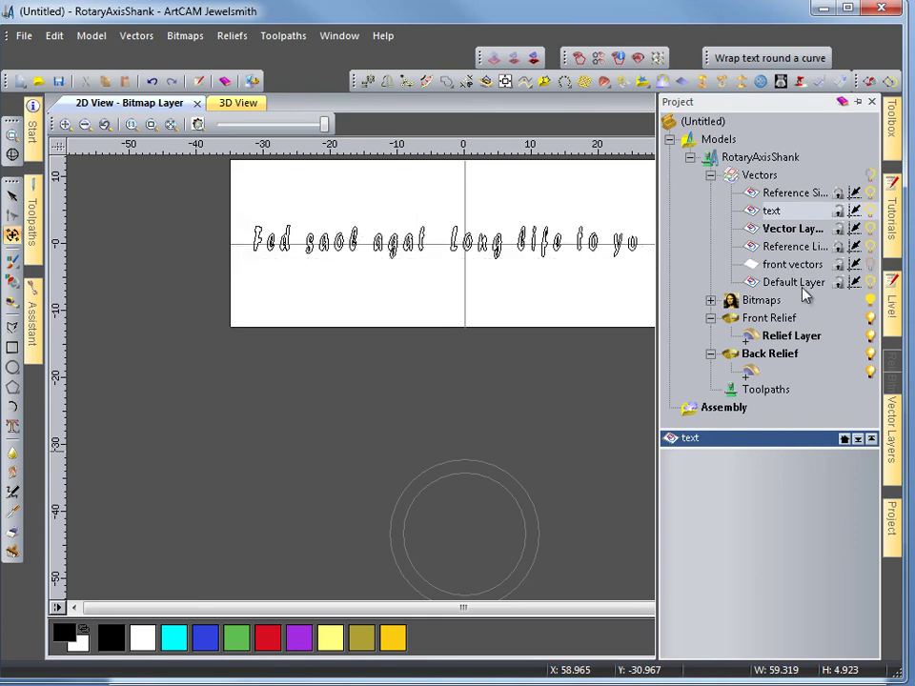
click(537, 383)
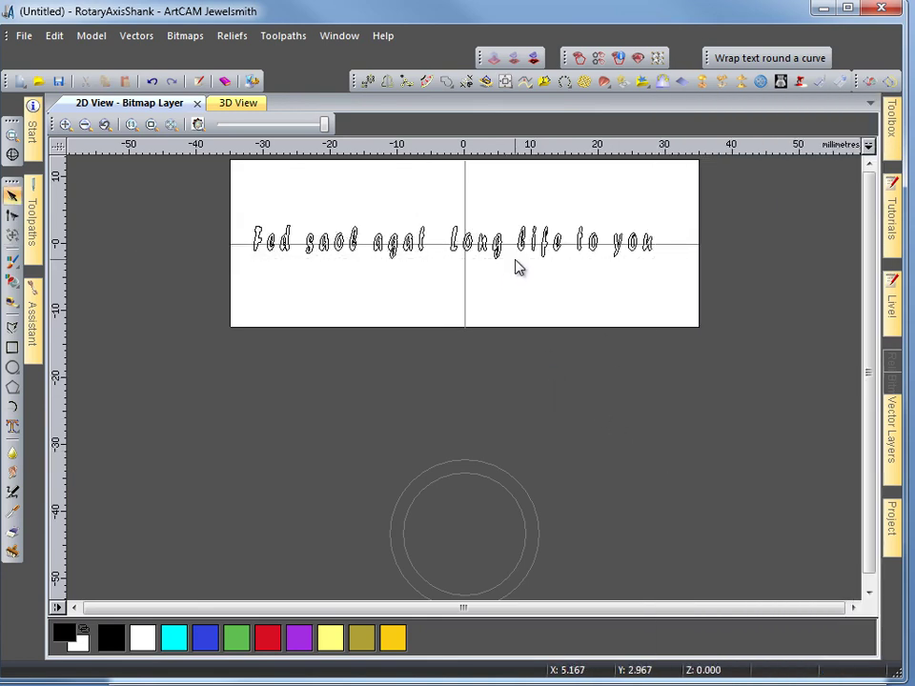
Add a round 90° shape limited to a height of 0.3 from the text to the back relief, and inspect it in 3D
click(543, 252)
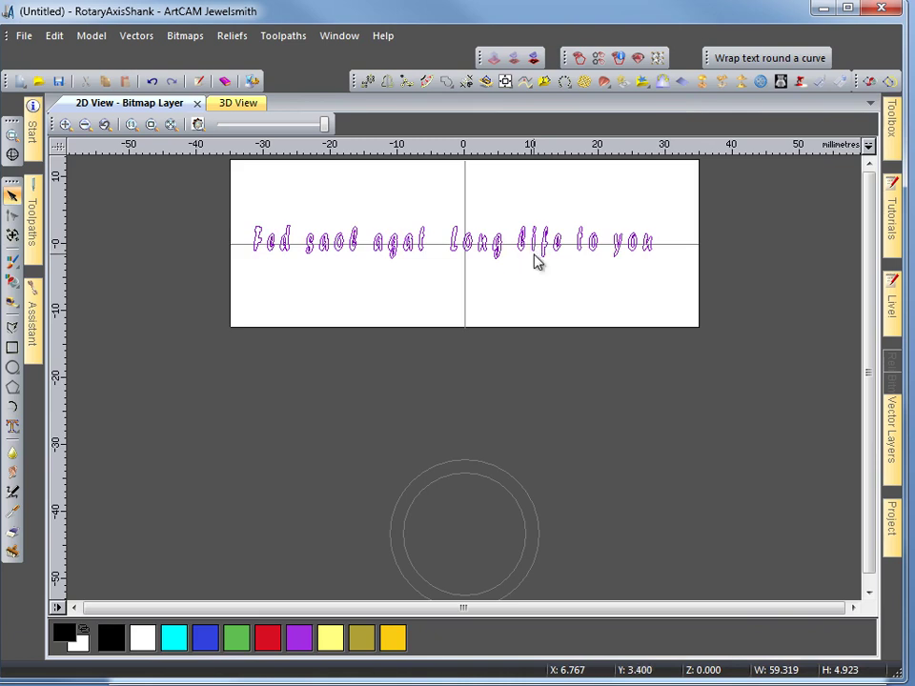
key(F12)
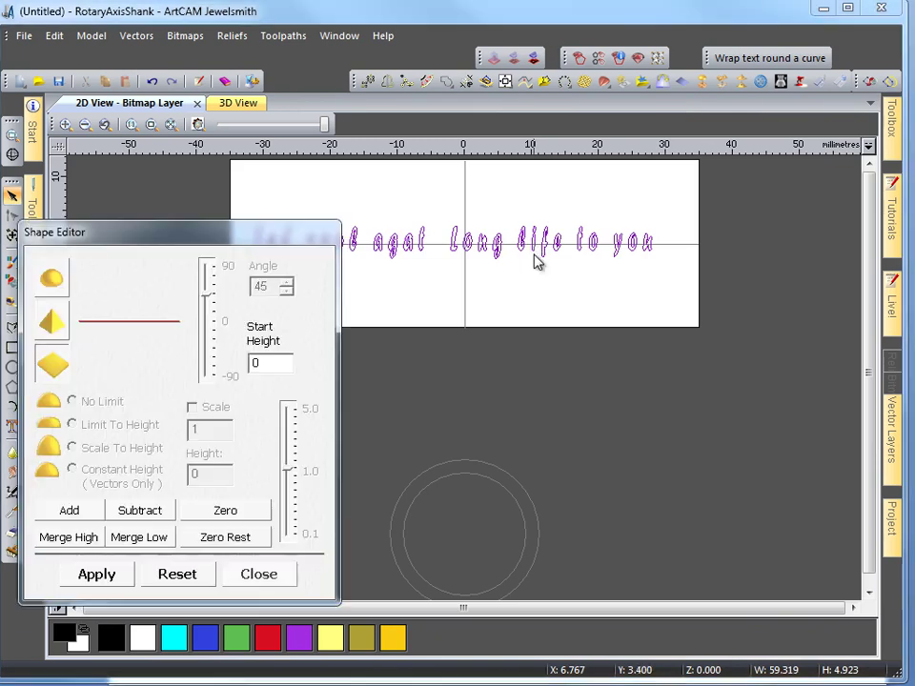
click(51, 280)
drag(202, 298, 206, 266)
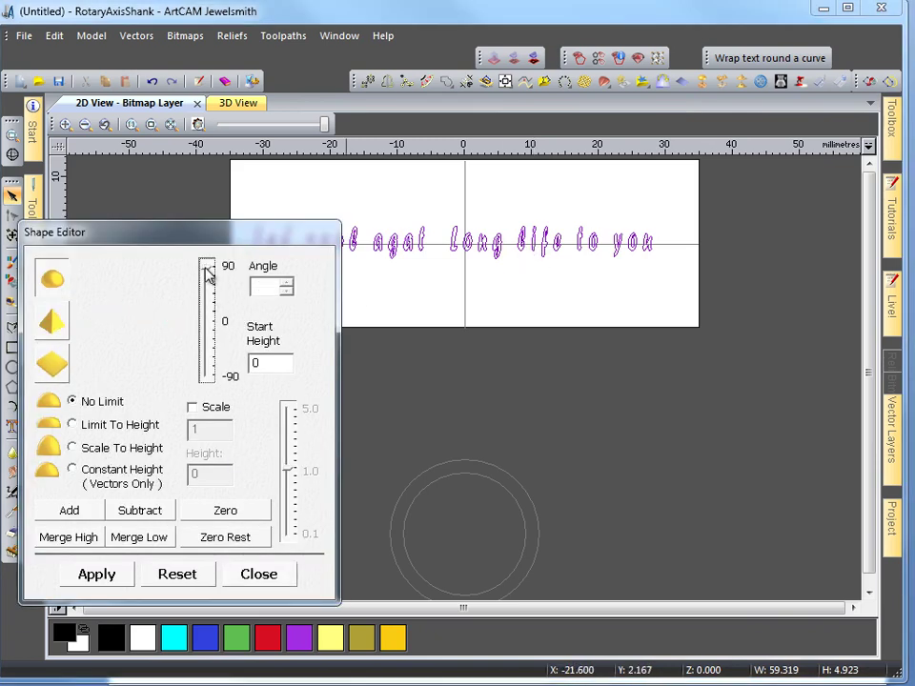
click(73, 425)
double_click(211, 474)
text(.3)
click(85, 512)
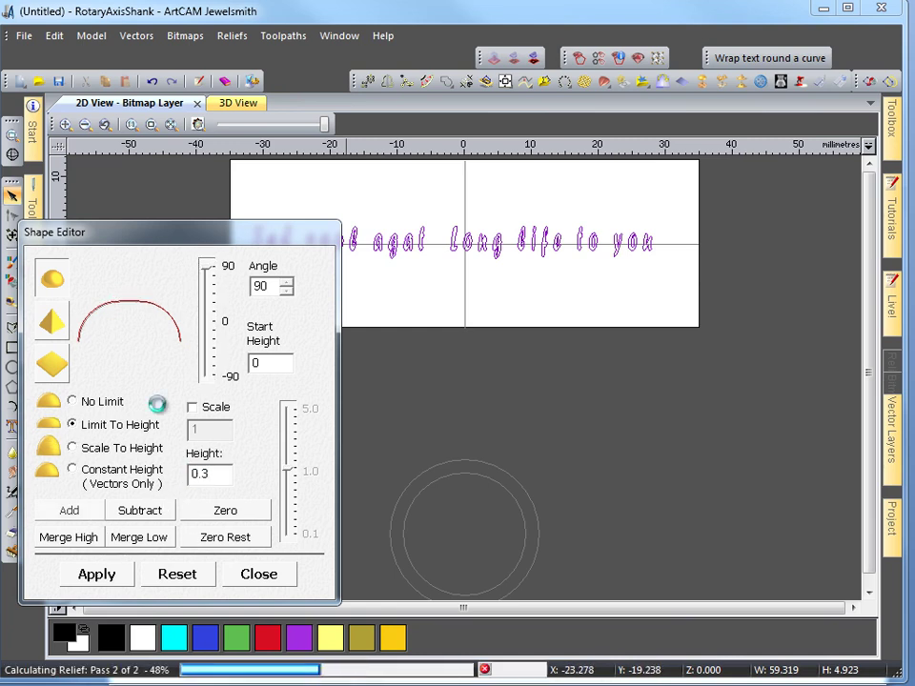
drag(191, 236, 244, 317)
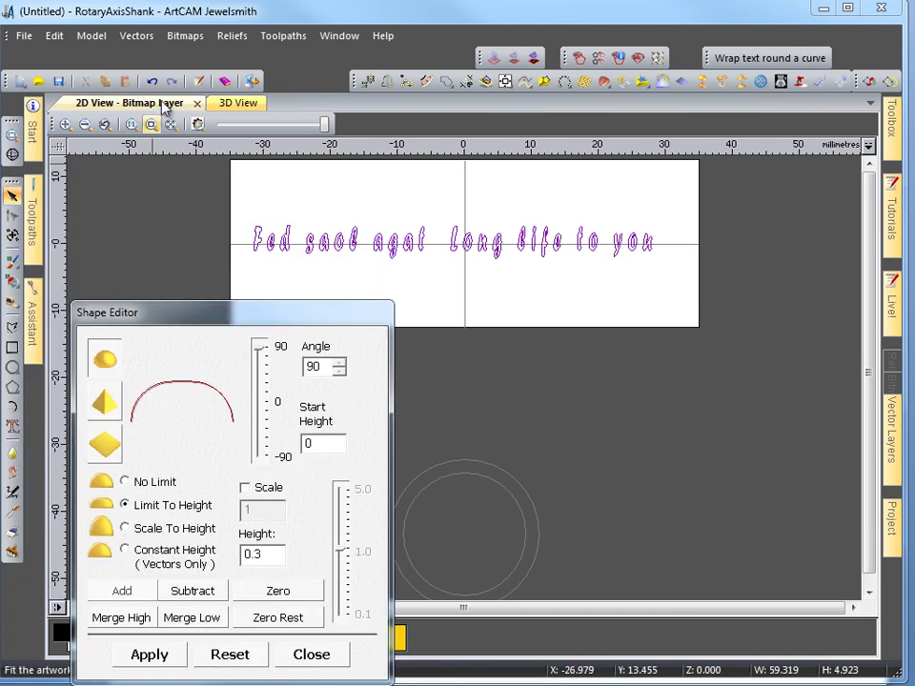
click(229, 102)
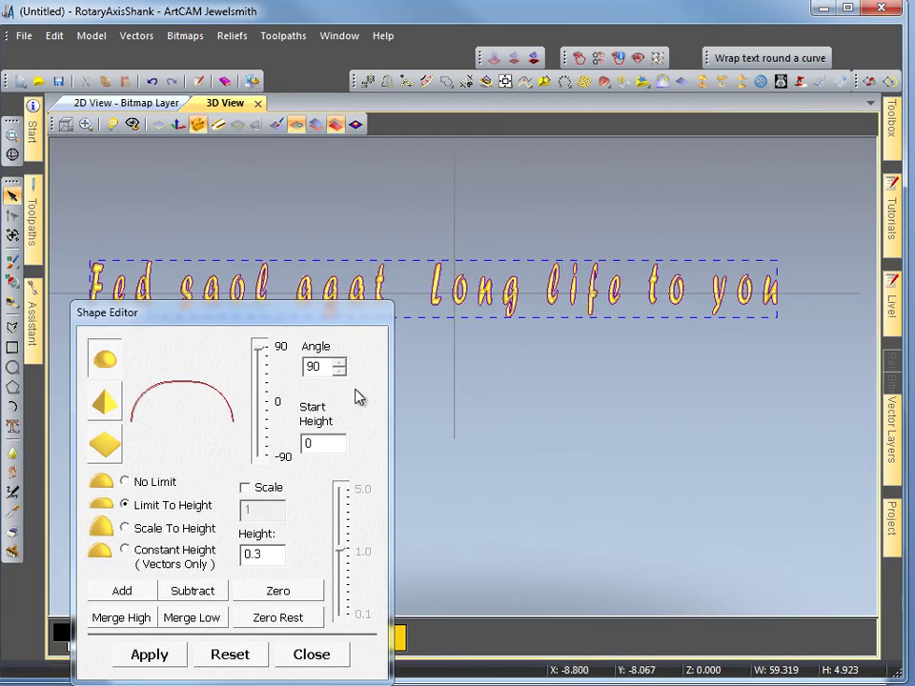
Display the front and back reliefs together as a wrapped ring, hide the vectors, and inspect the inscription inside the band
drag(311, 319, 201, 400)
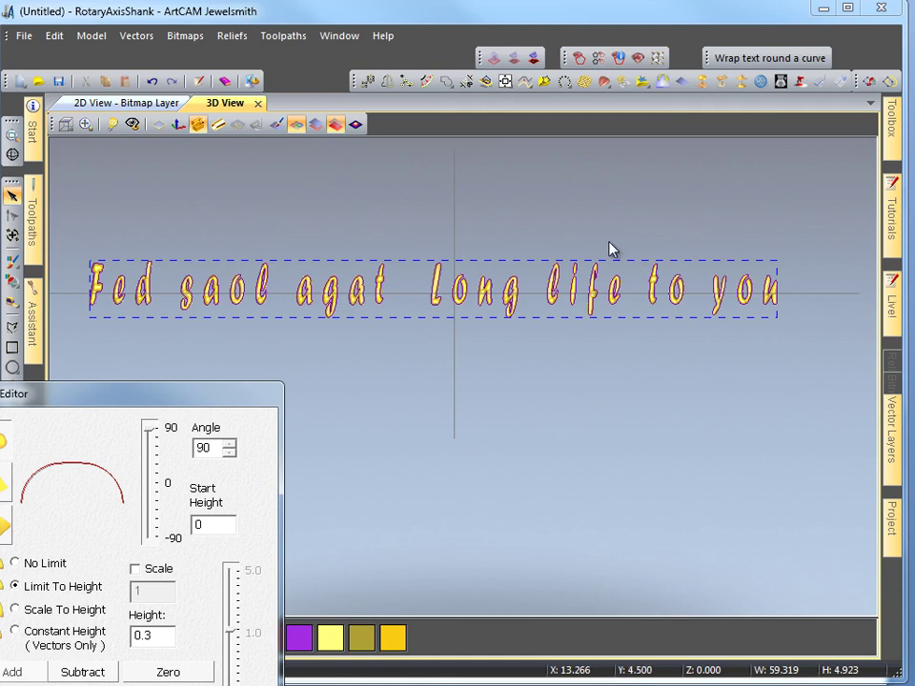
click(217, 128)
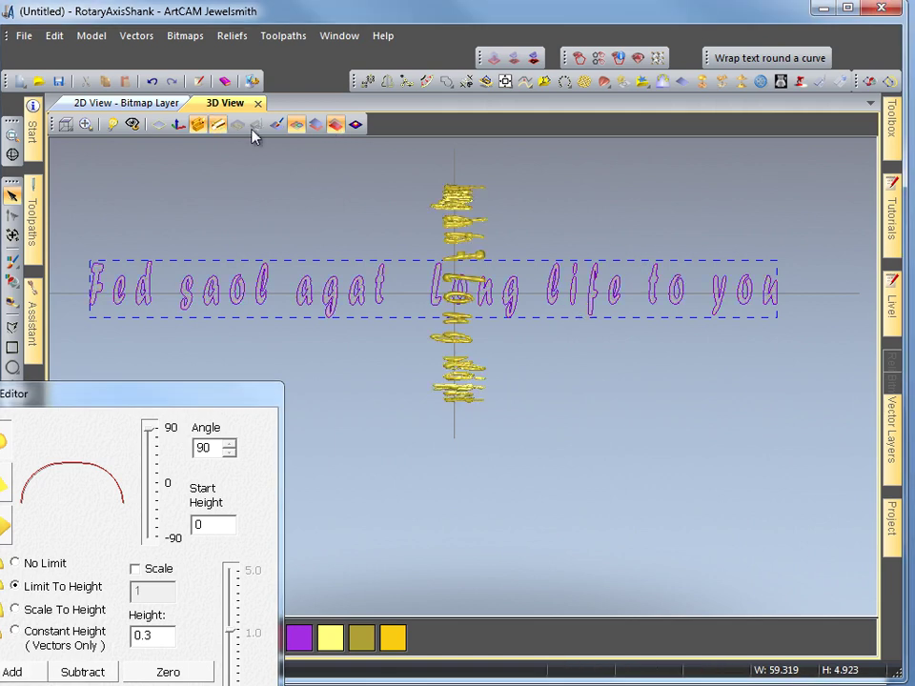
click(316, 124)
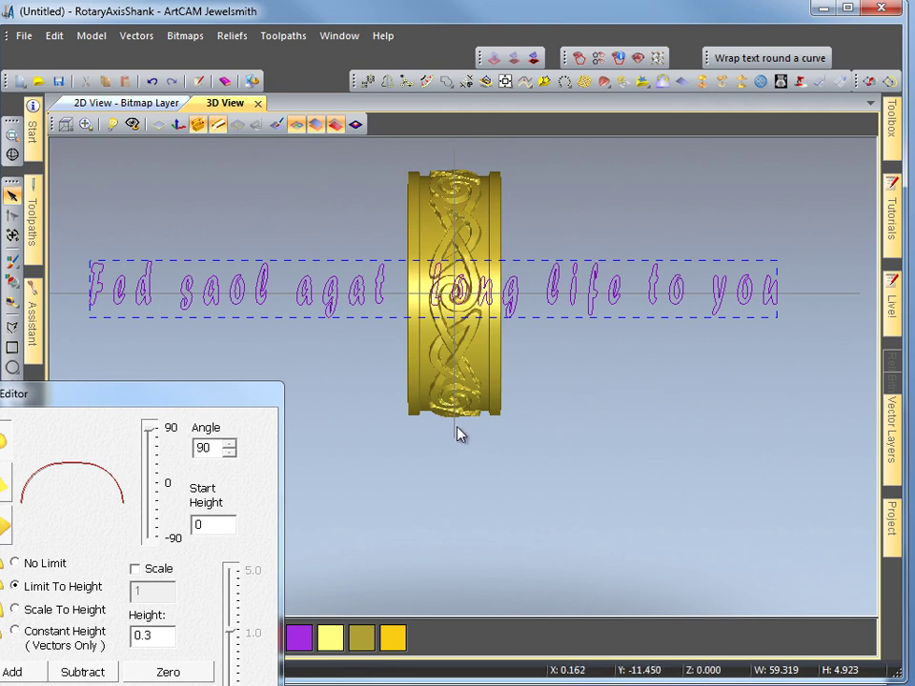
click(298, 124)
scroll(431, 376, up, 4)
drag(429, 388, 370, 170)
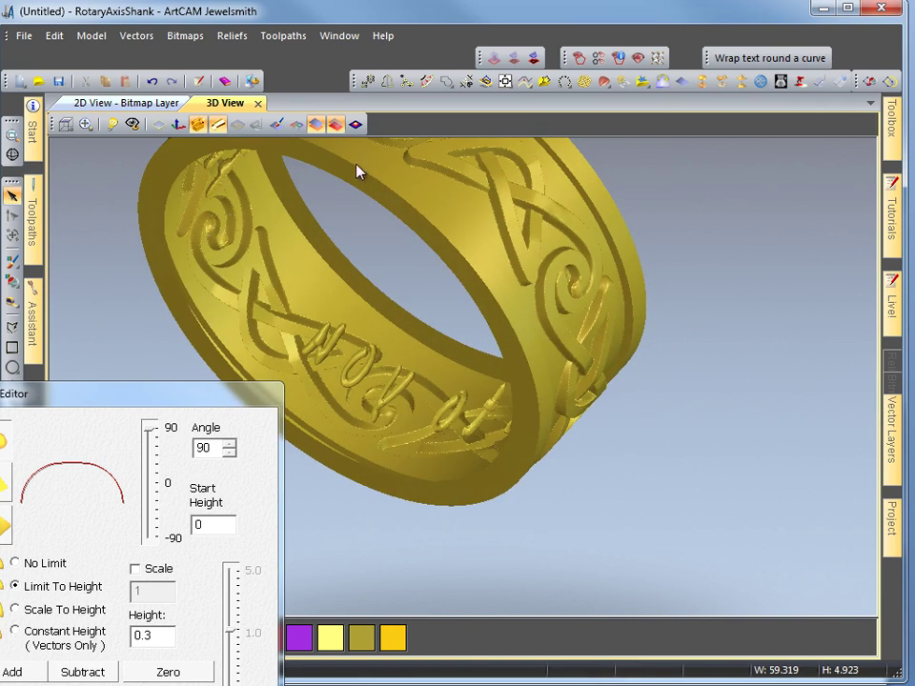
click(158, 124)
drag(347, 261, 449, 270)
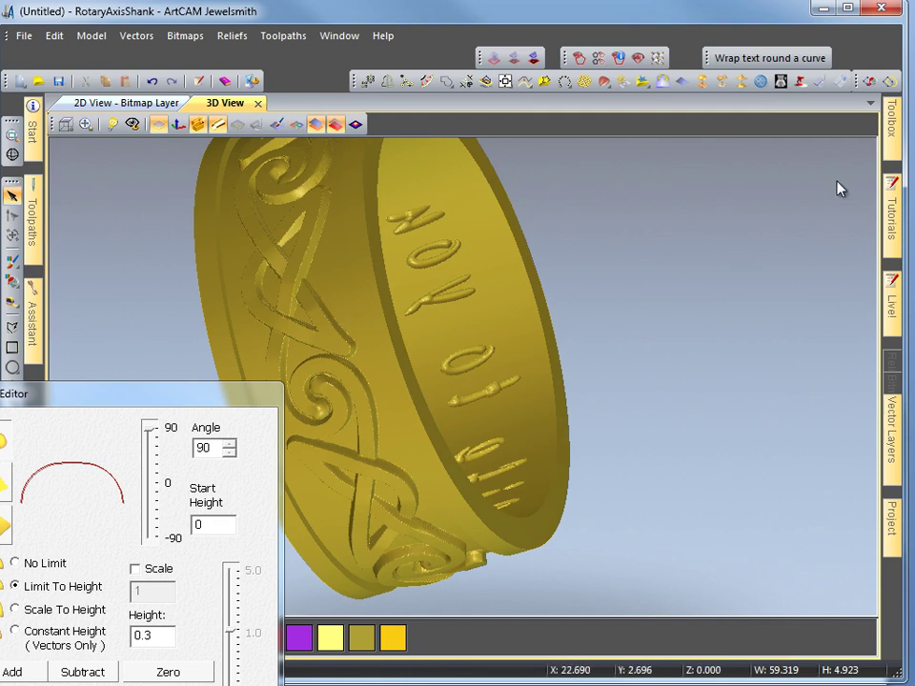
Mirror the back relief vertically and inspect the orientation of the inscription around the inside of the ring
click(894, 523)
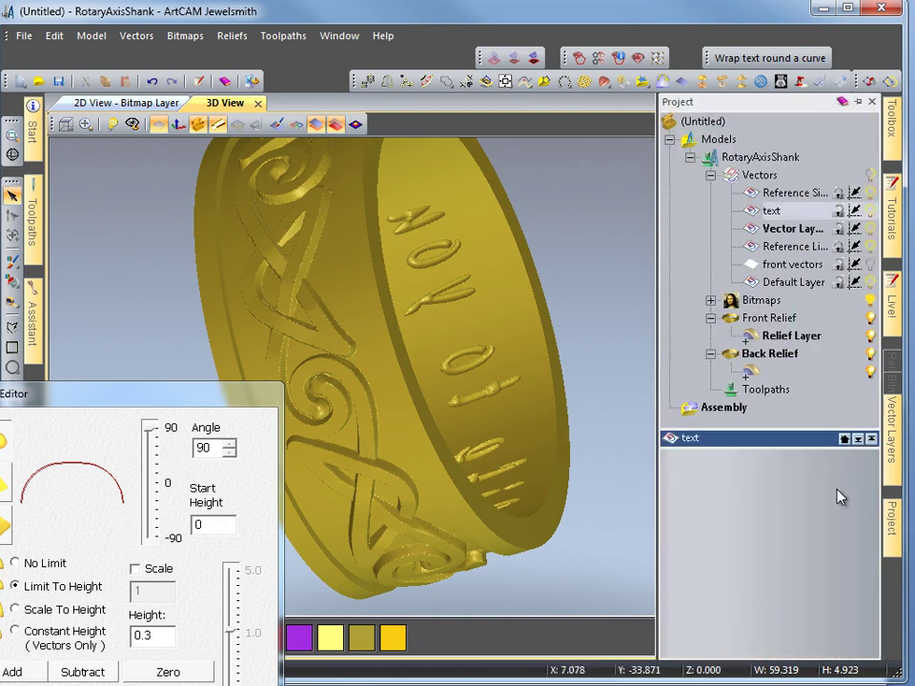
click(739, 359)
click(753, 372)
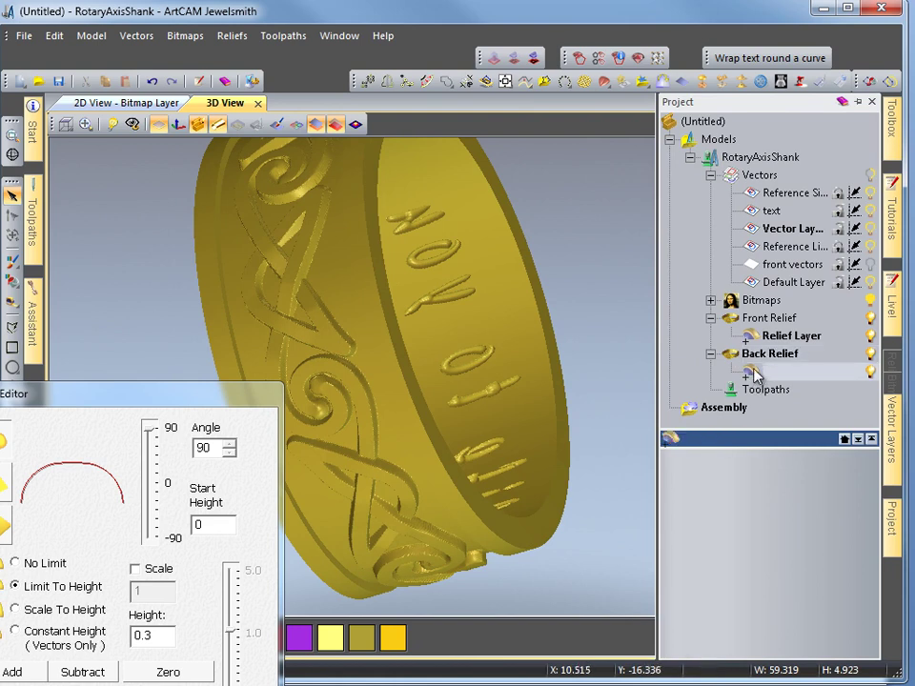
click(758, 354)
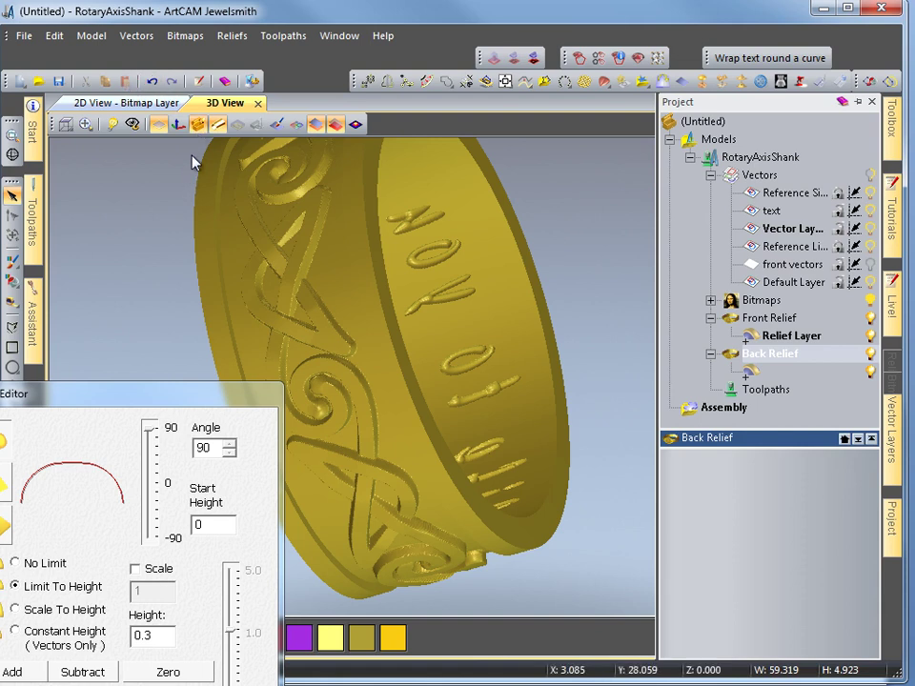
click(138, 36)
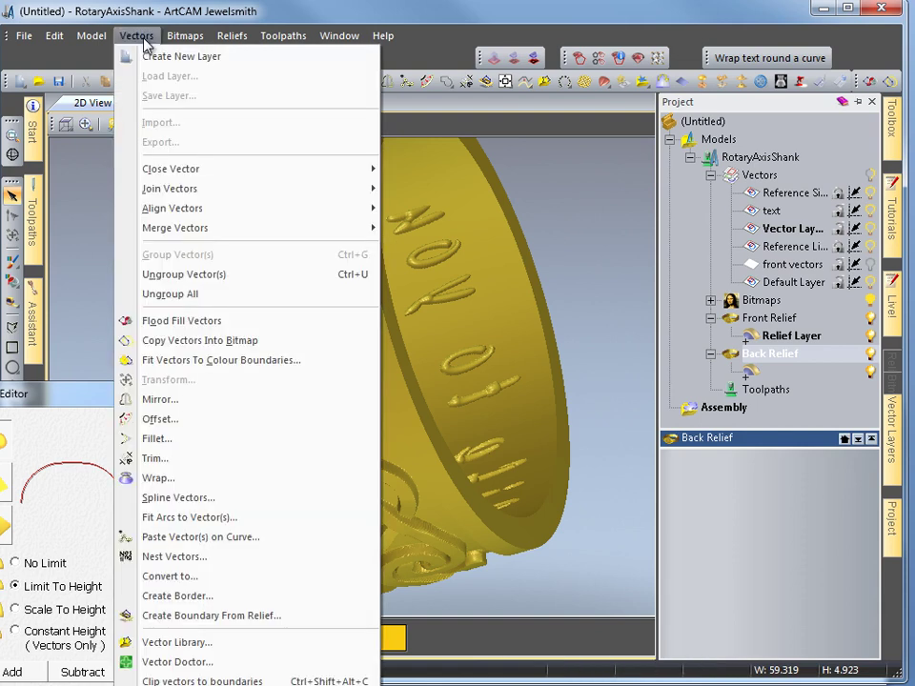
click(143, 37)
click(130, 35)
mouse_move(225, 36)
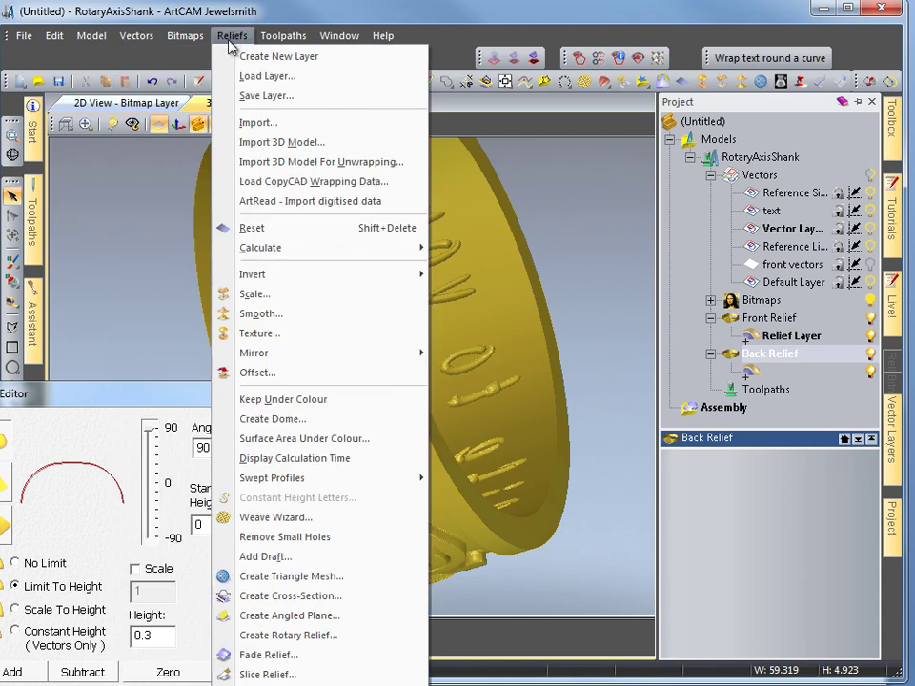
mouse_move(426, 354)
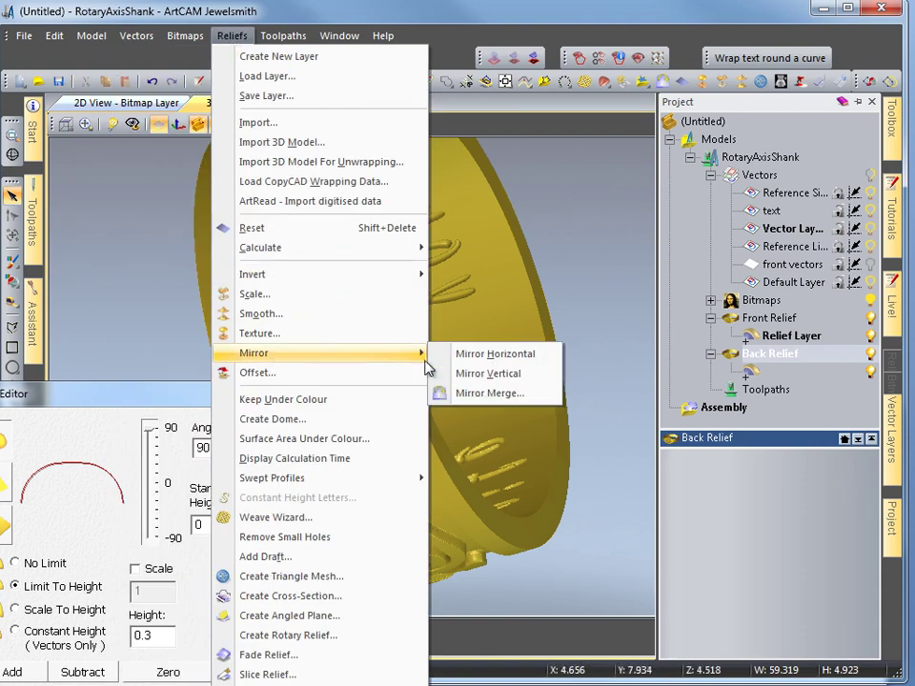
click(512, 379)
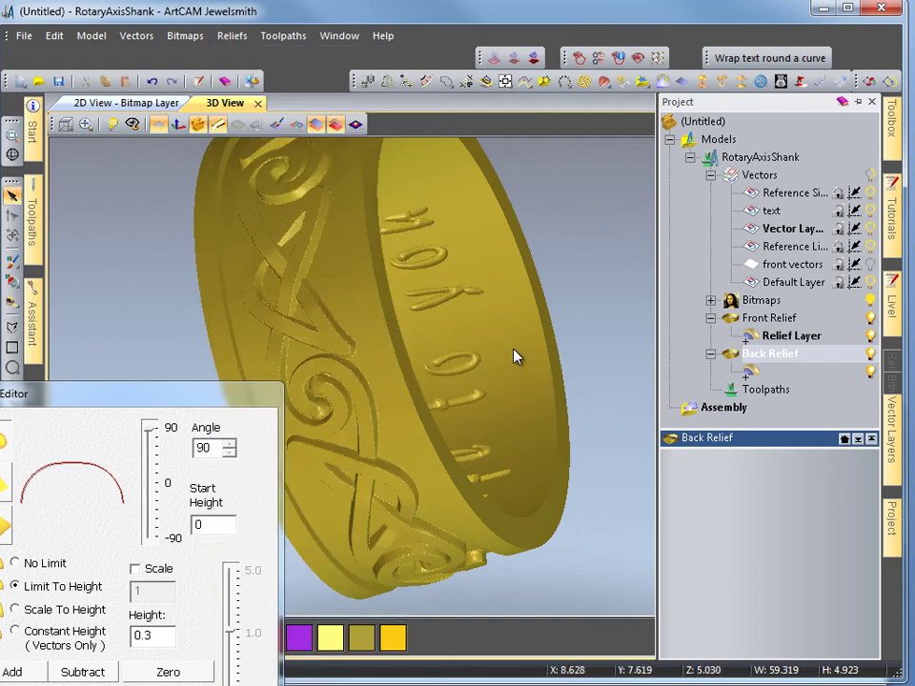
drag(433, 303, 459, 347)
scroll(480, 359, down, 4)
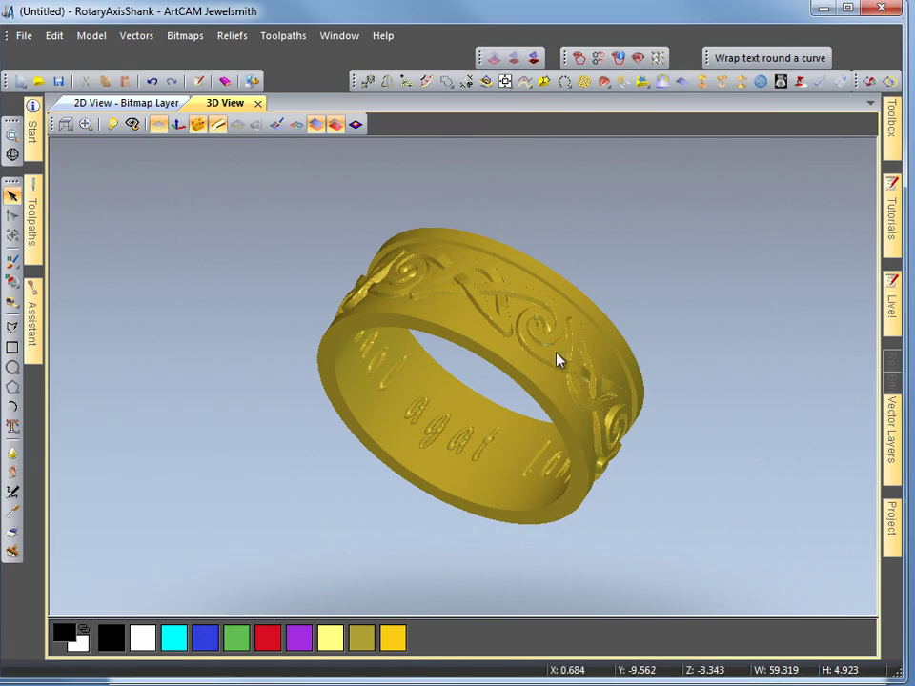
drag(348, 334, 363, 343)
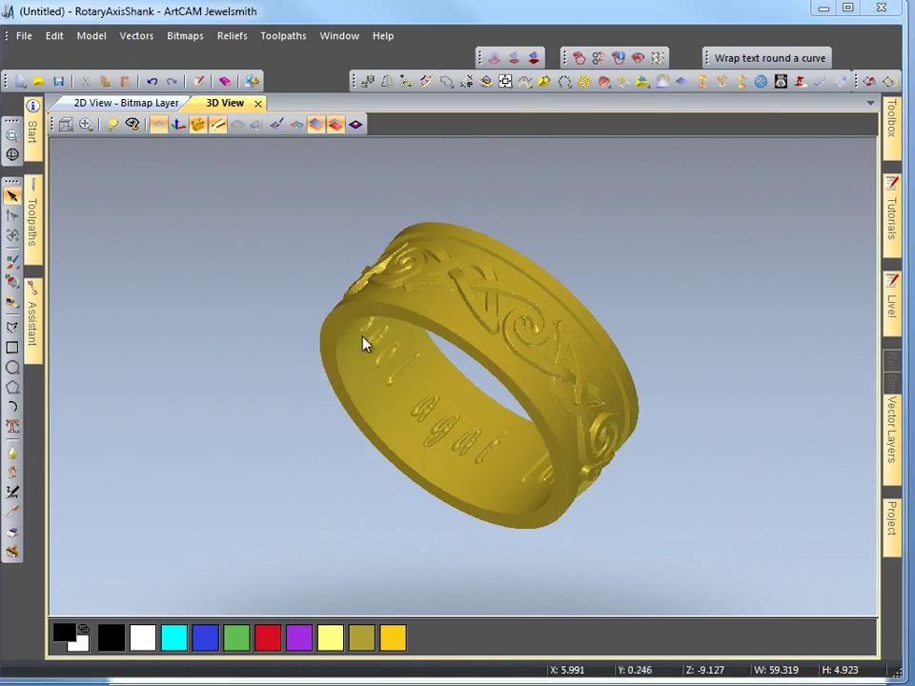
Save the project as "celtic weave ring" in the artcam 2010 418 project folder
click(24, 37)
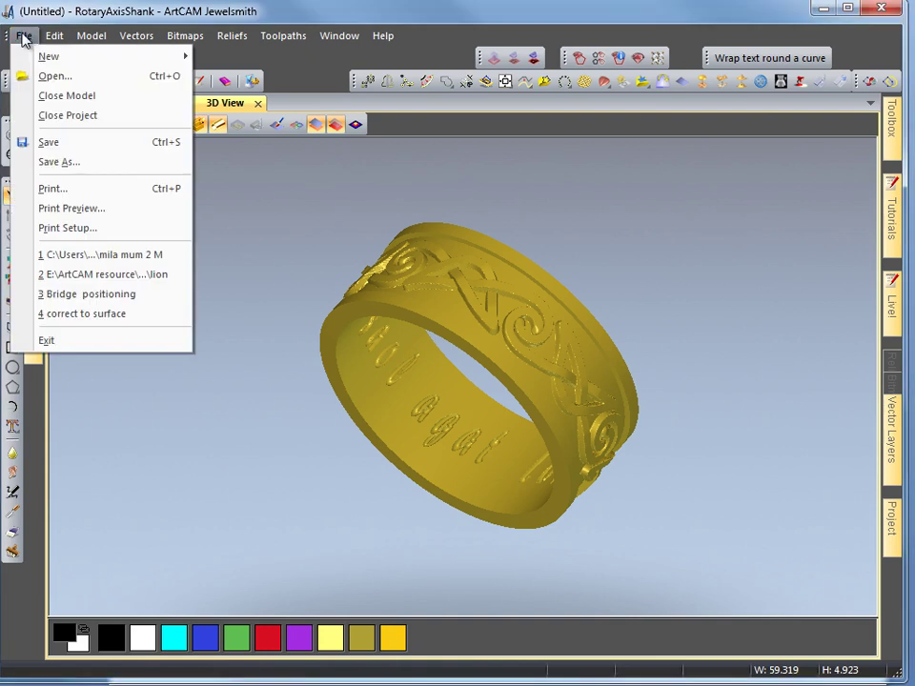
click(24, 37)
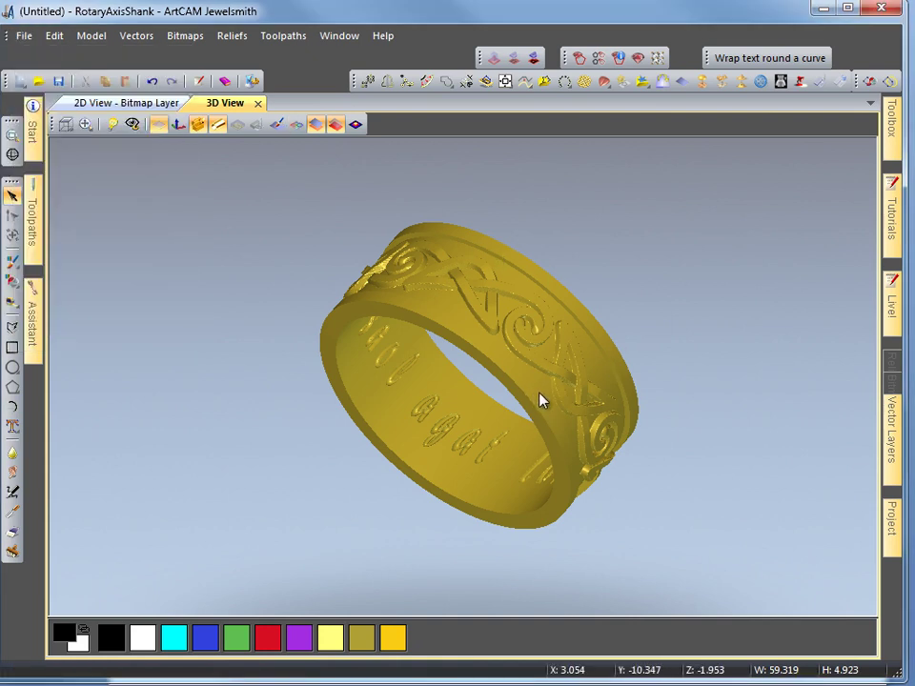
click(25, 37)
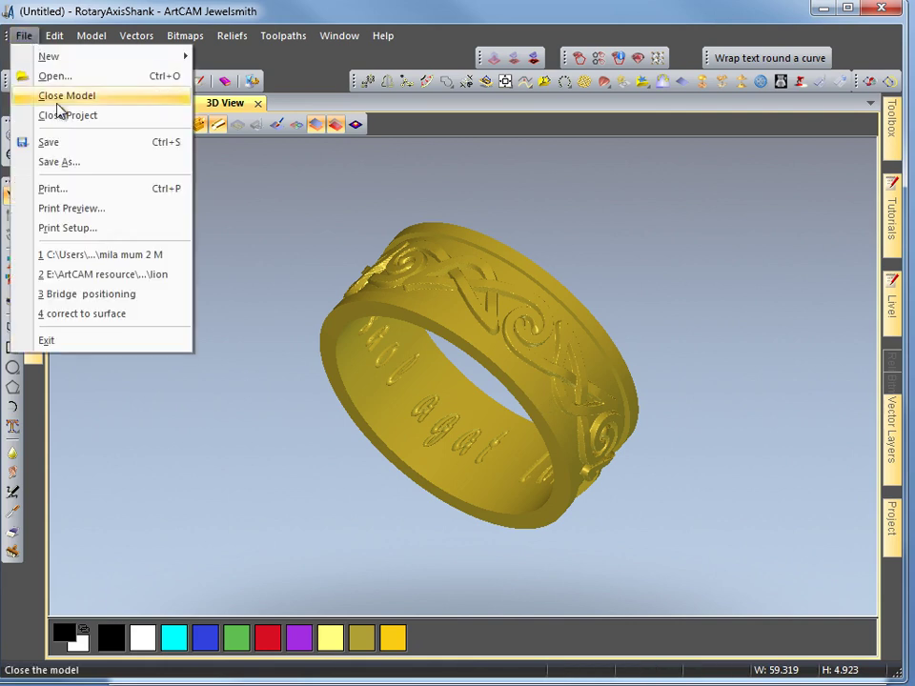
click(67, 164)
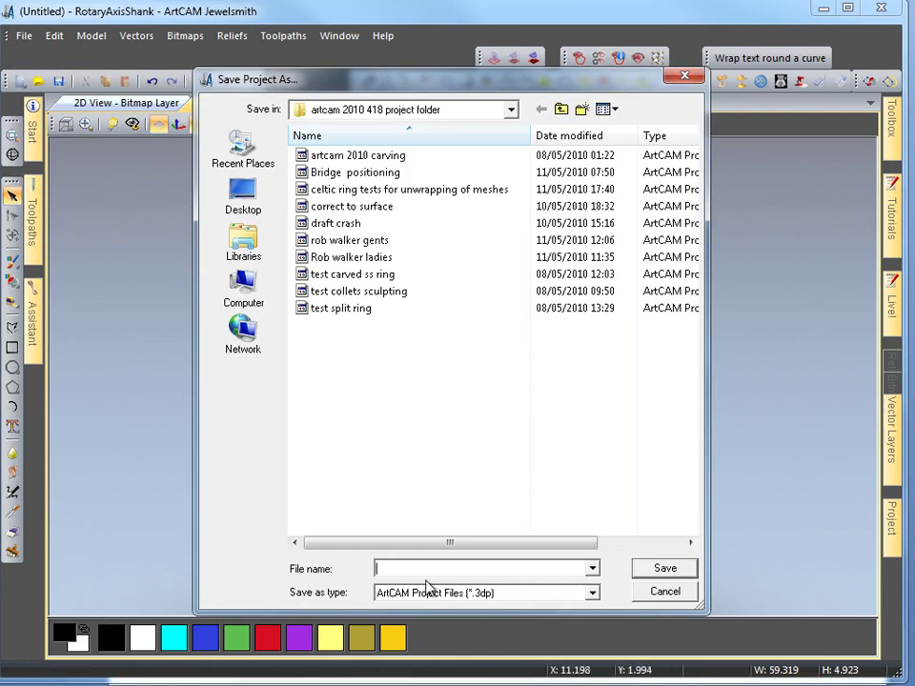
text(celtic)
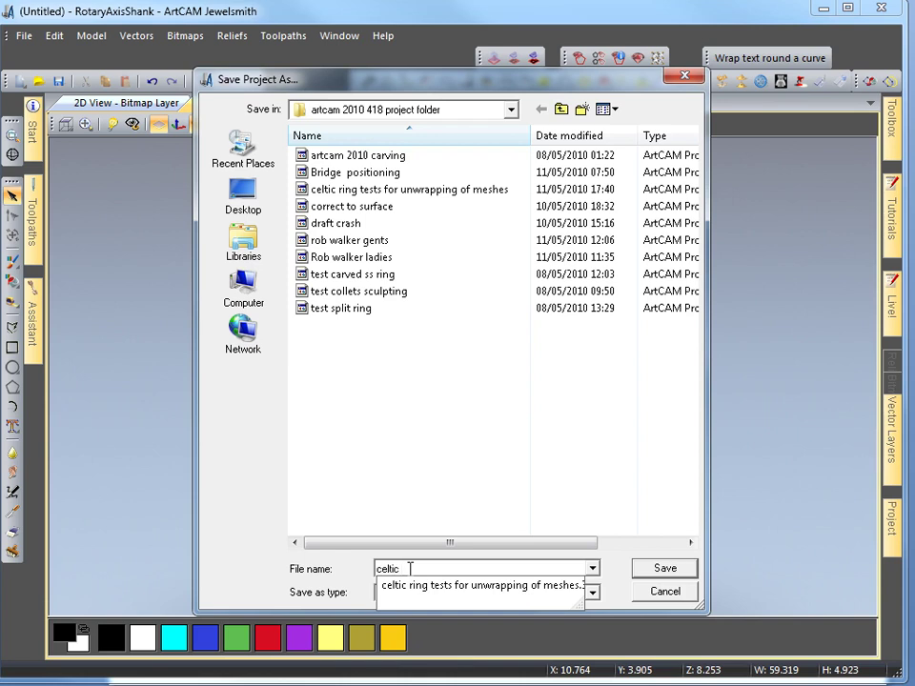
text( weave ring)
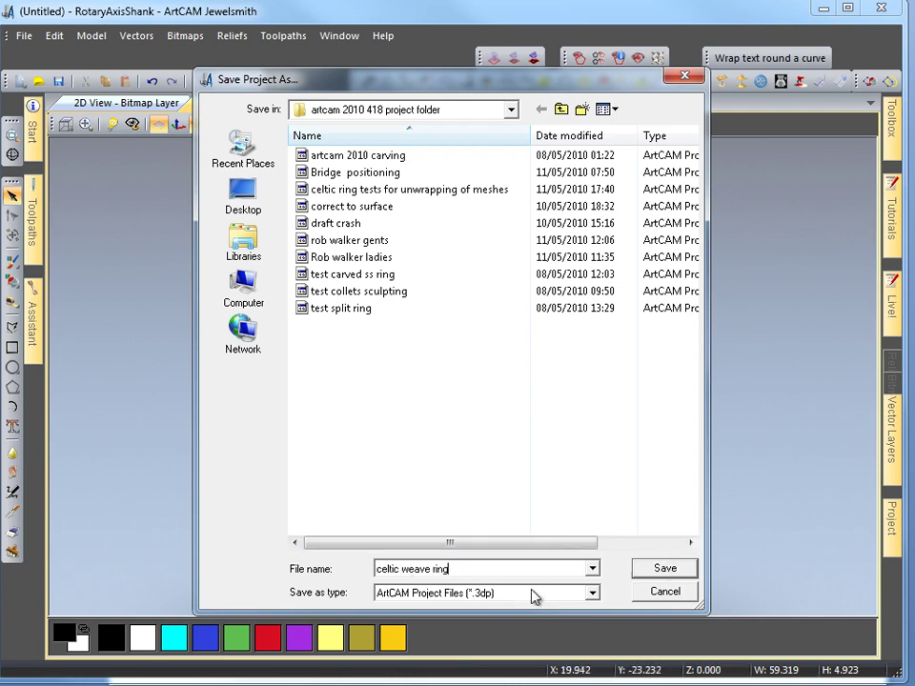
click(665, 569)
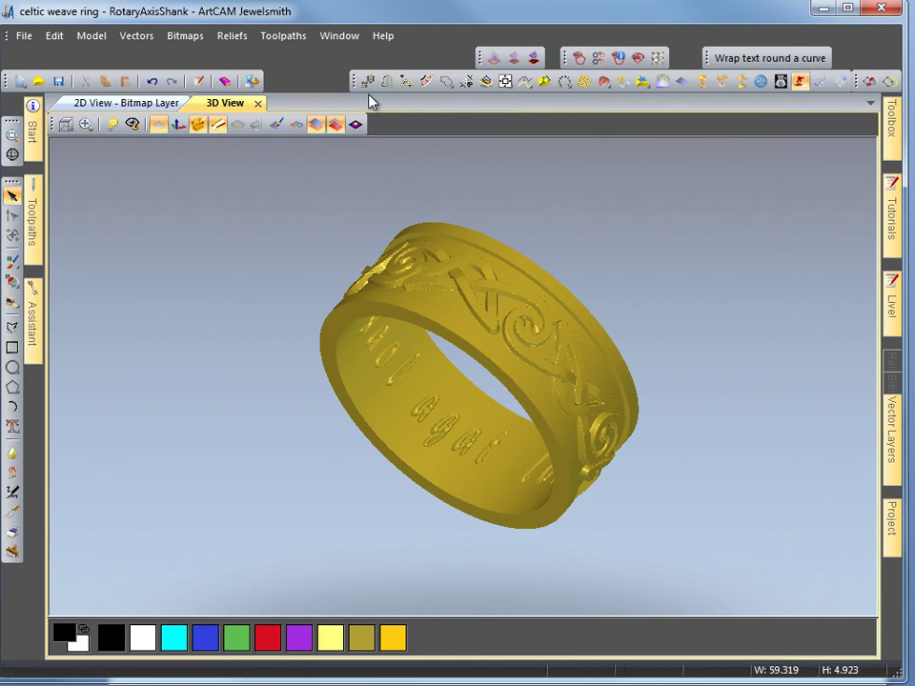
Open the lights and material settings and apply the 24ct Polished Gold shading setup to the ring
drag(157, 232, 72, 375)
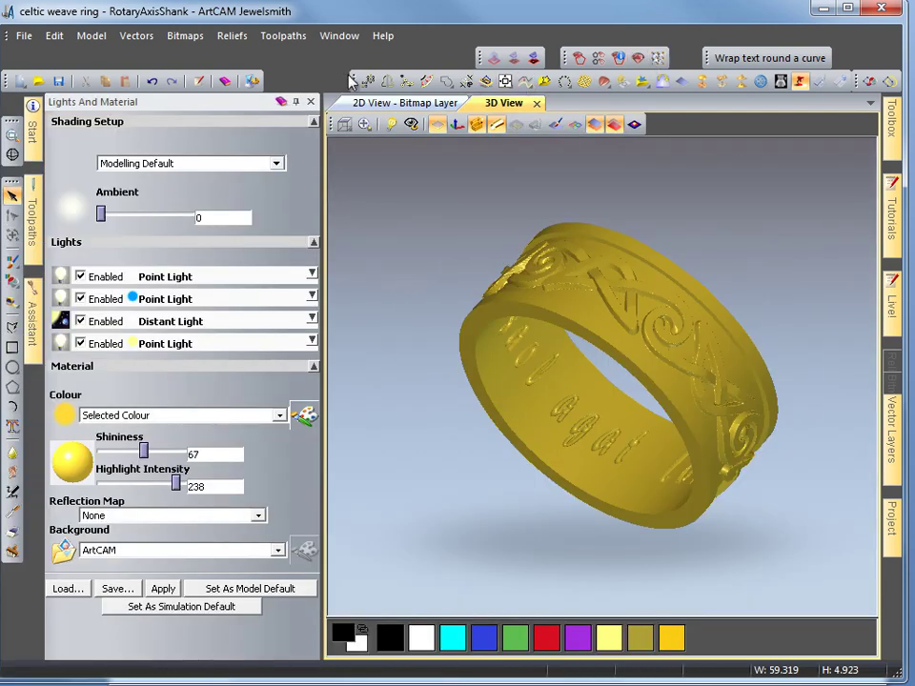
drag(357, 81, 297, 78)
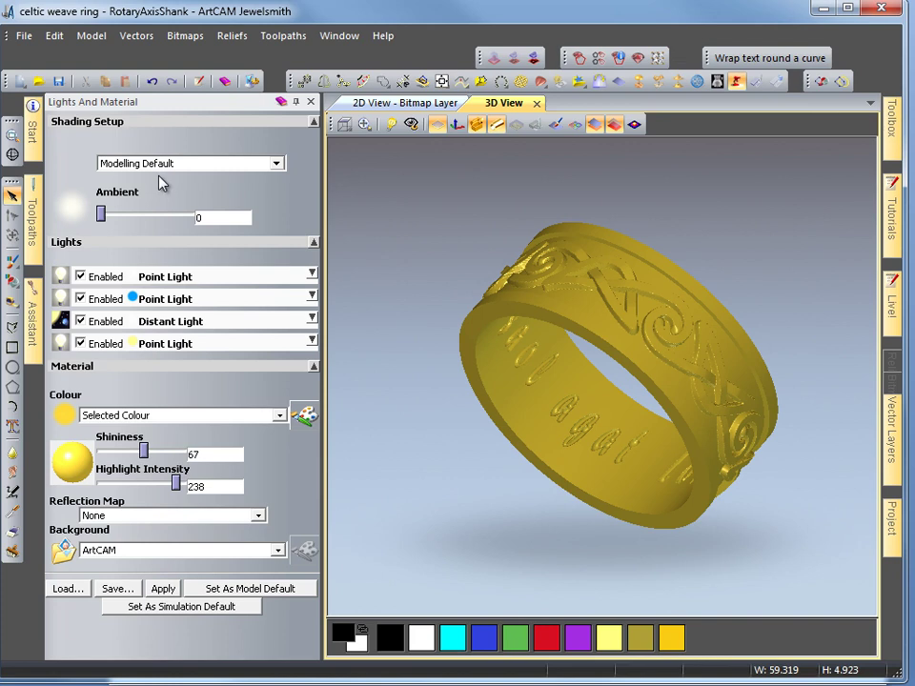
click(278, 165)
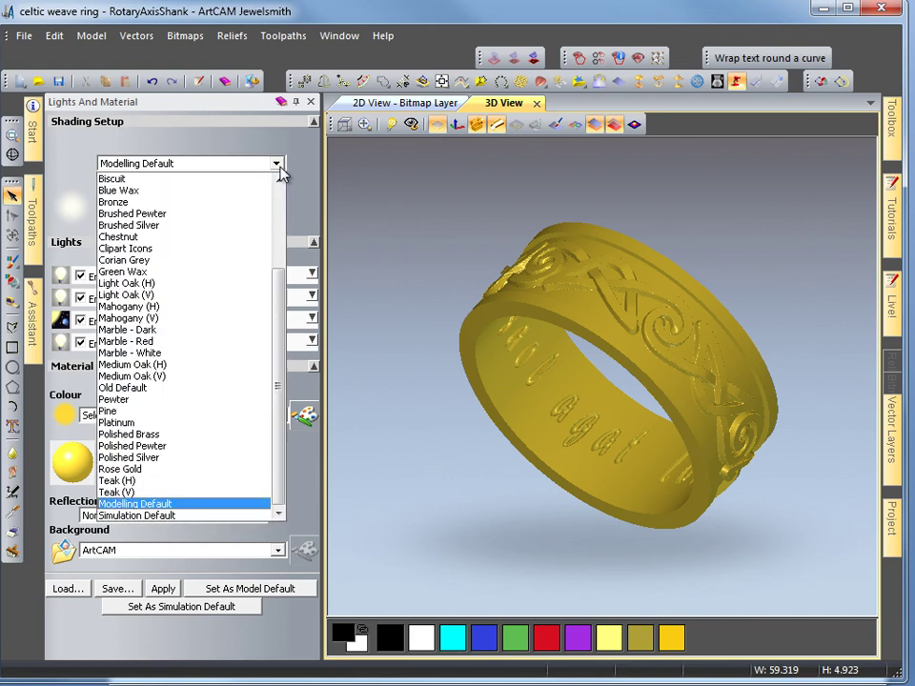
scroll(282, 267, up, 4)
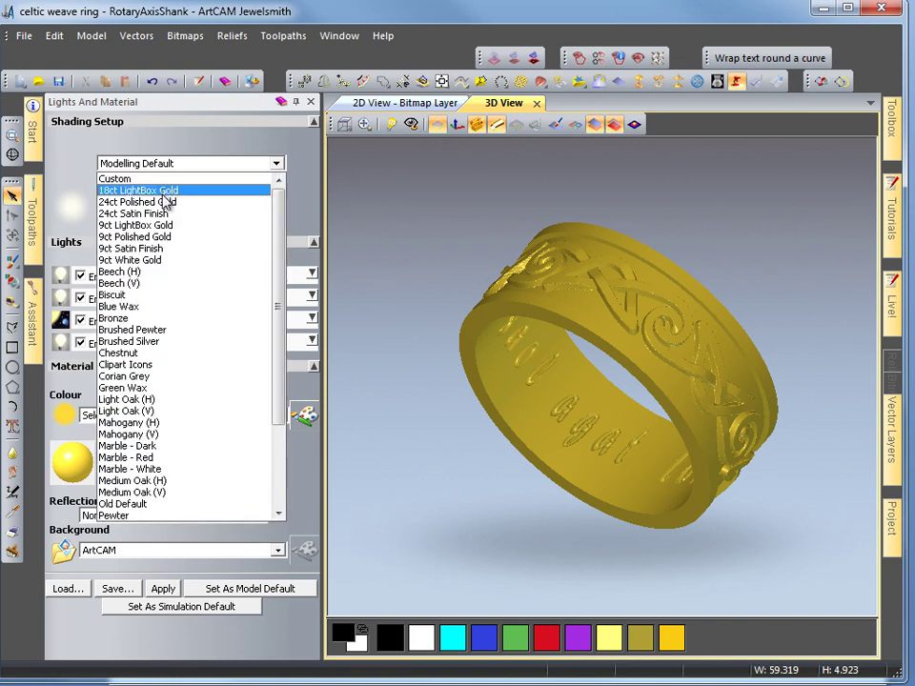
click(164, 203)
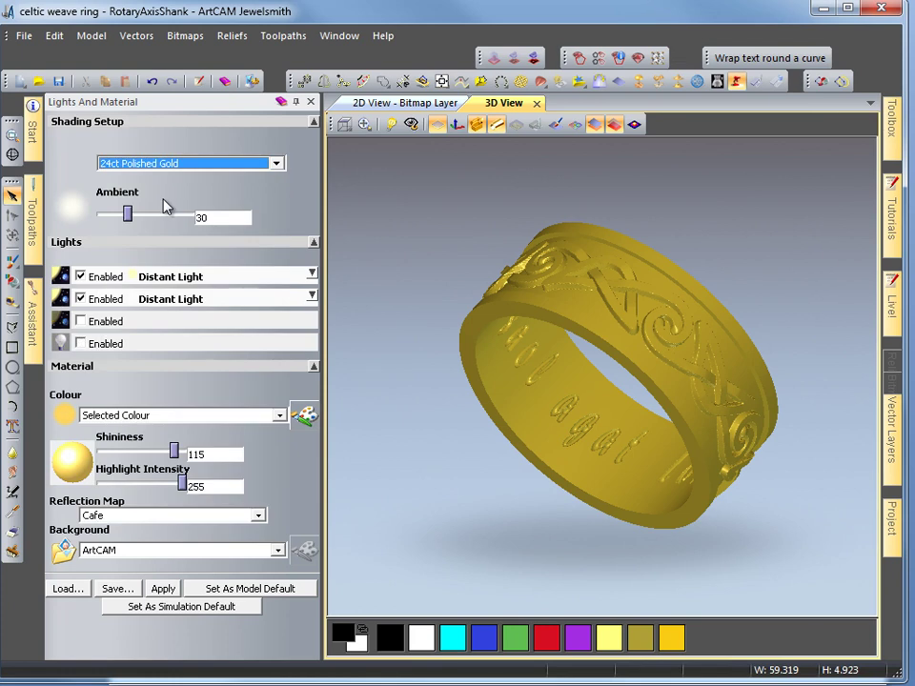
click(164, 590)
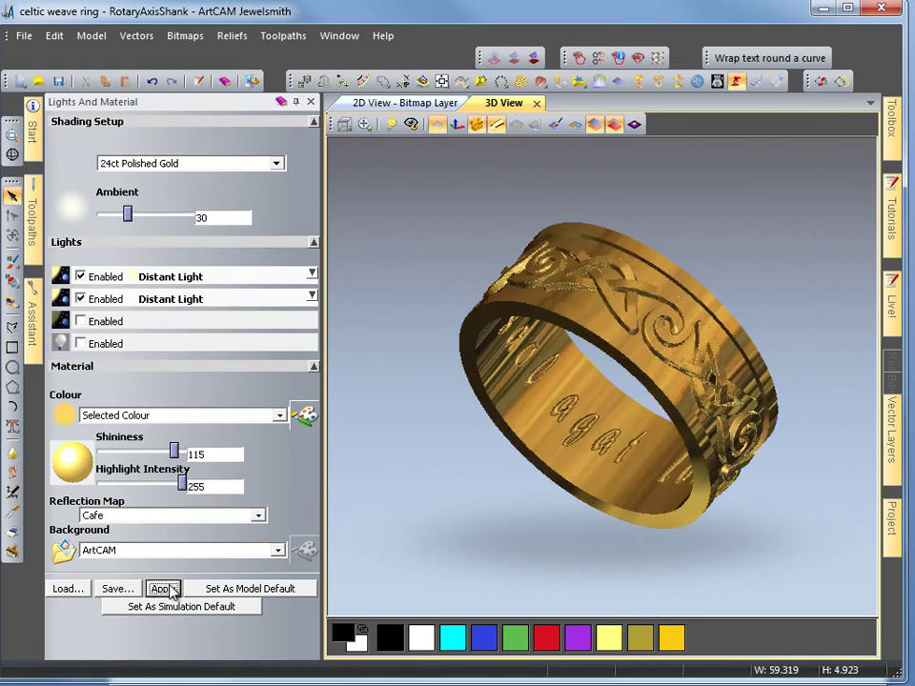
Change the ring's shading setup to 24ct Satin Finish and apply it
click(276, 163)
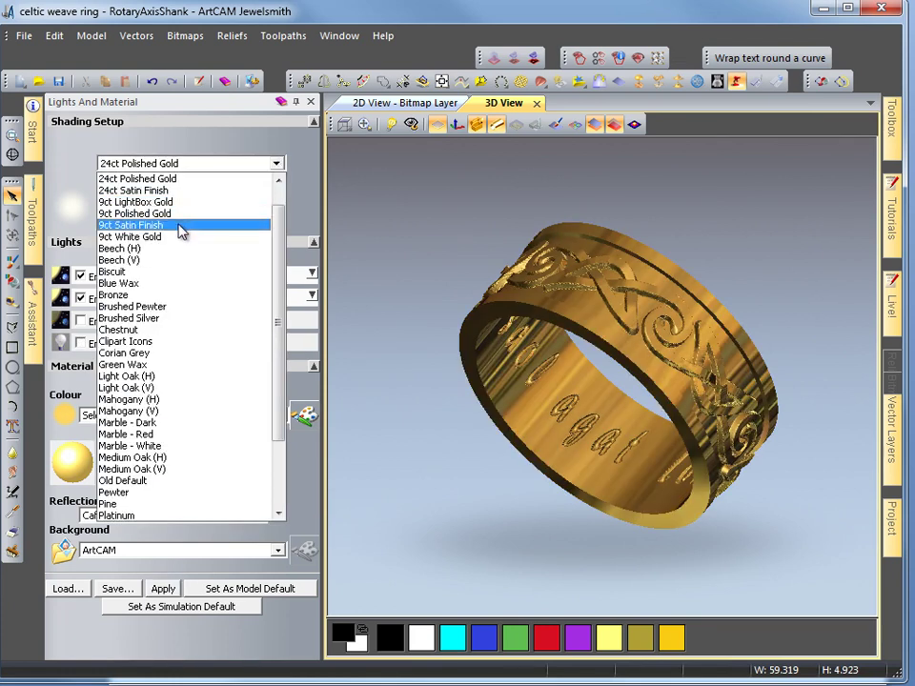
click(183, 192)
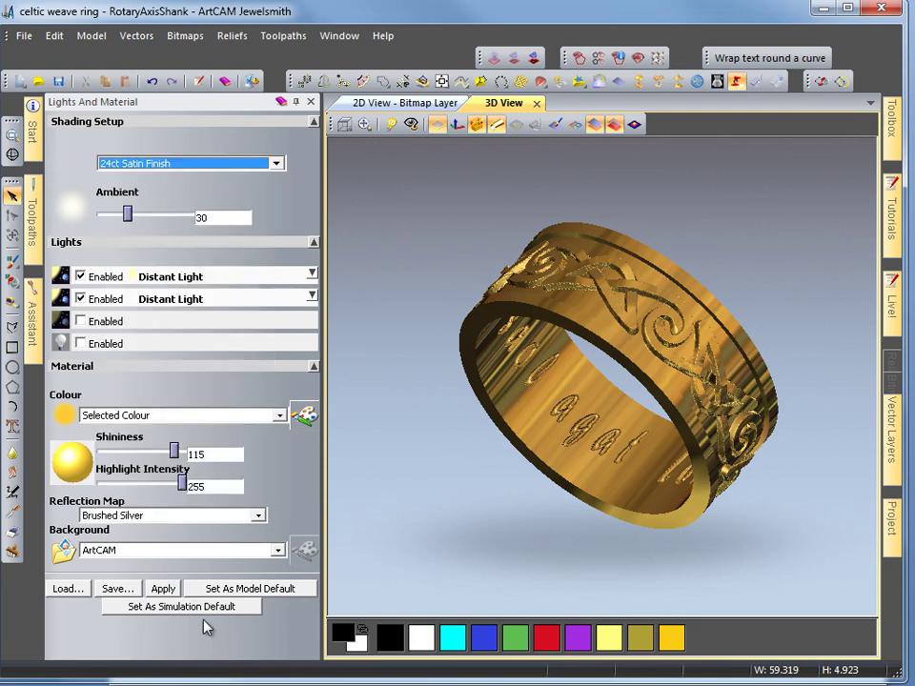
click(162, 589)
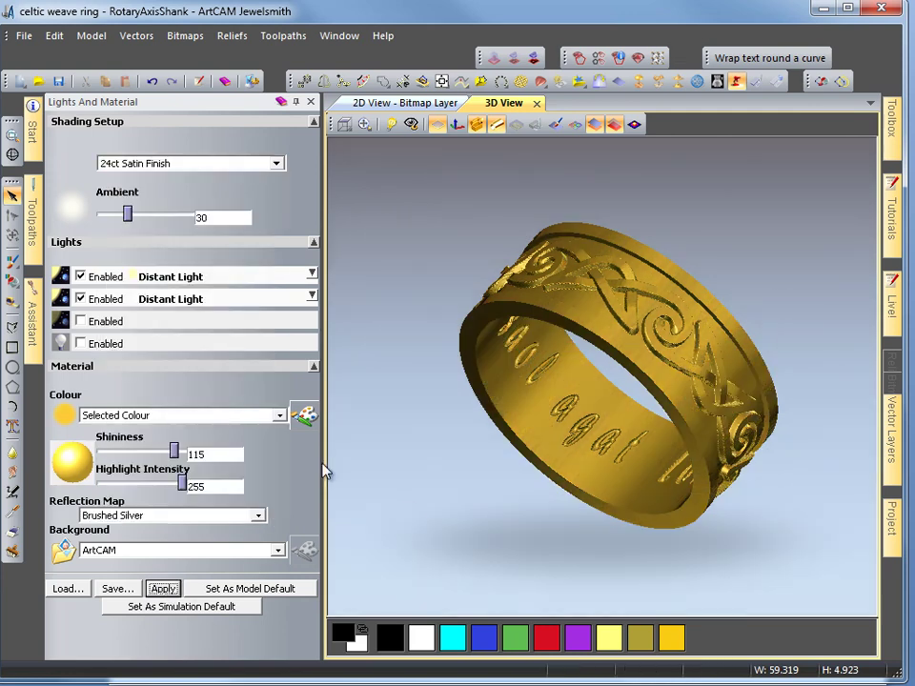
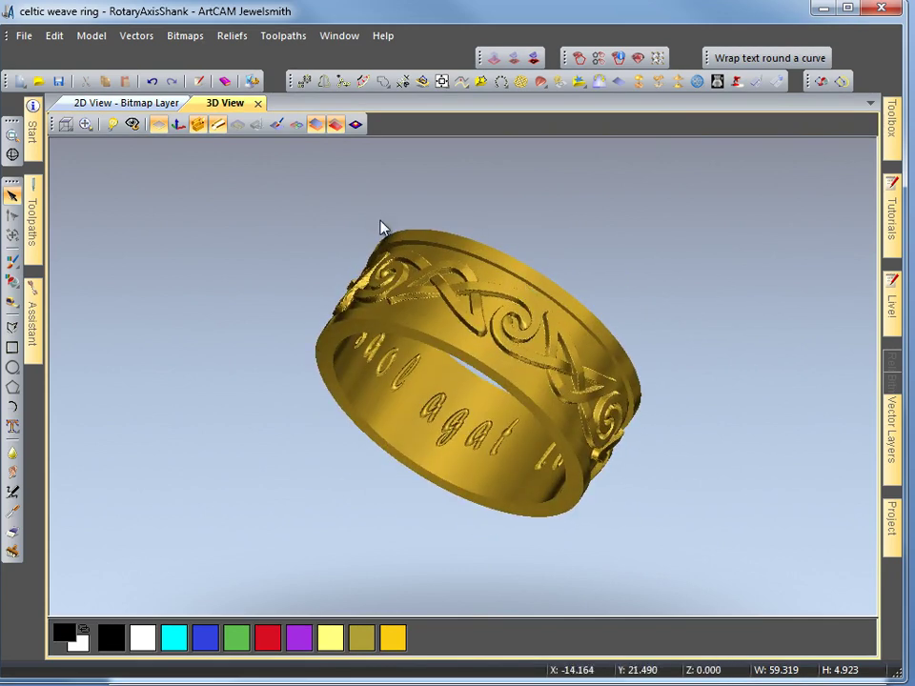
Tile the 2D and 3D views vertically and shrink the 3D View window to a compact, nearly square frame
click(336, 37)
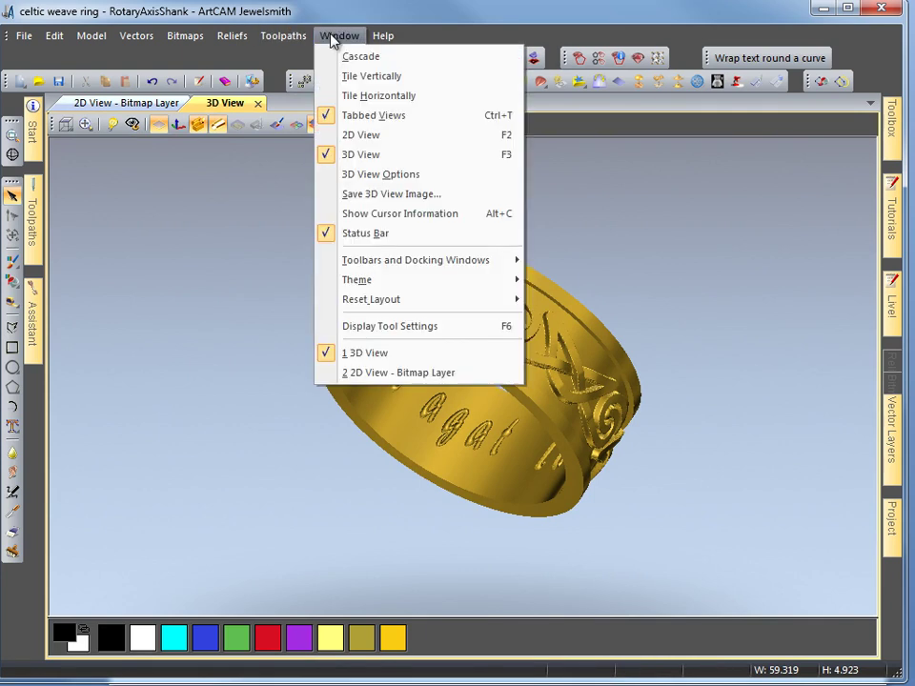
click(371, 76)
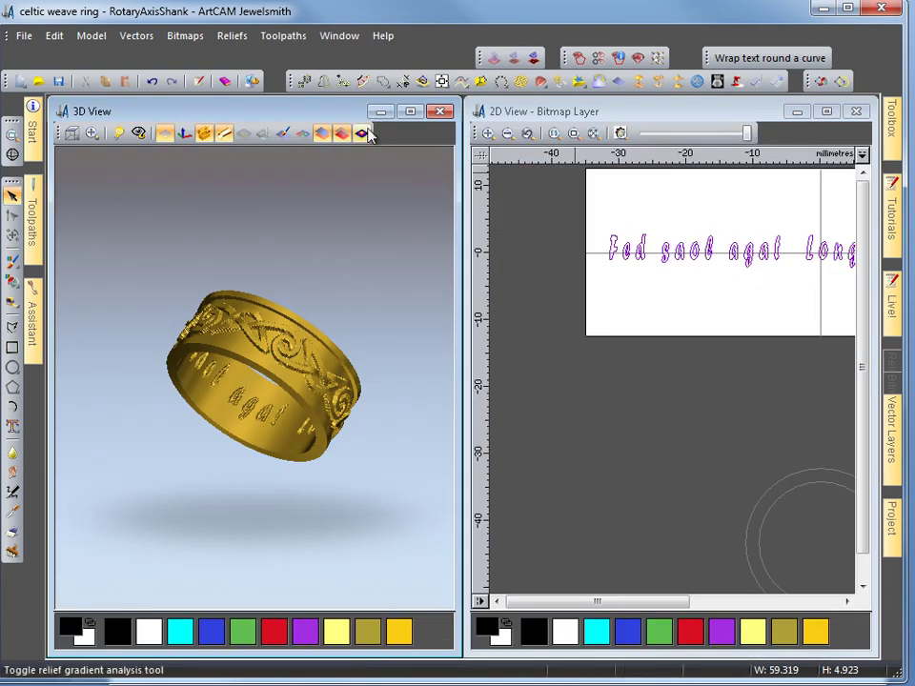
drag(336, 98, 337, 237)
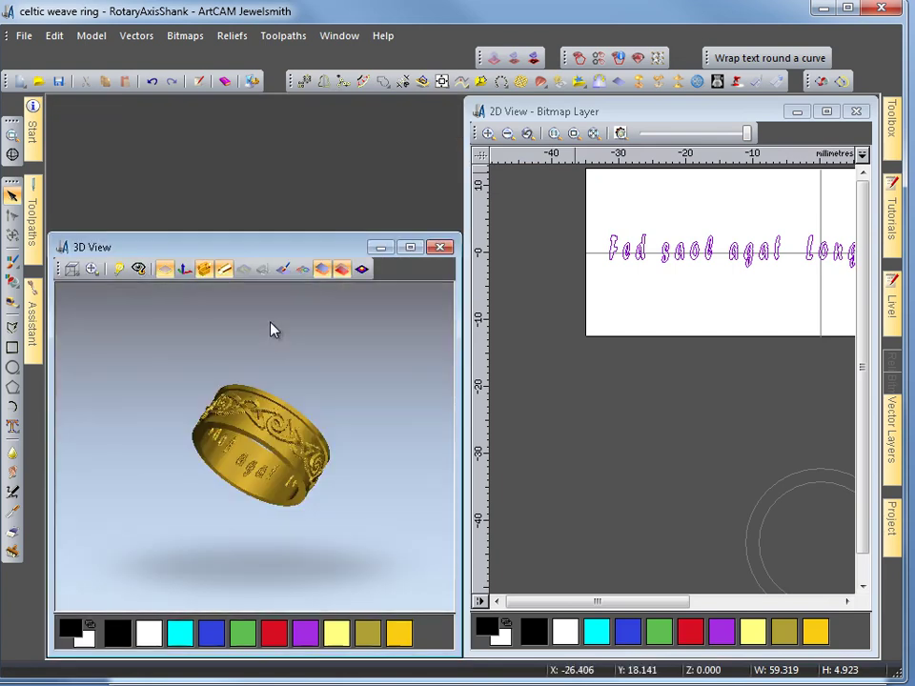
drag(48, 491, 139, 488)
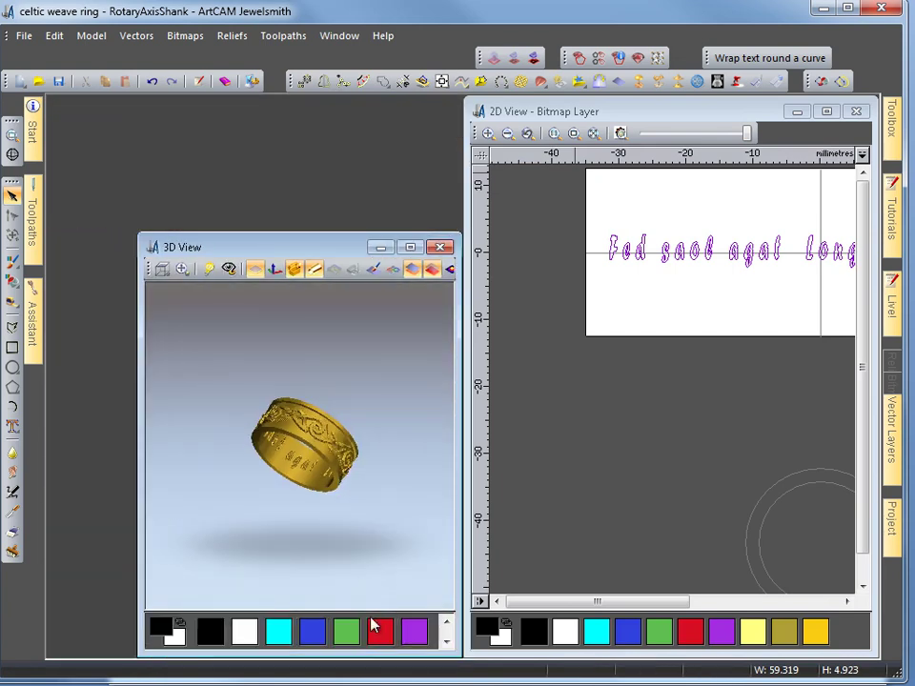
drag(366, 654, 351, 576)
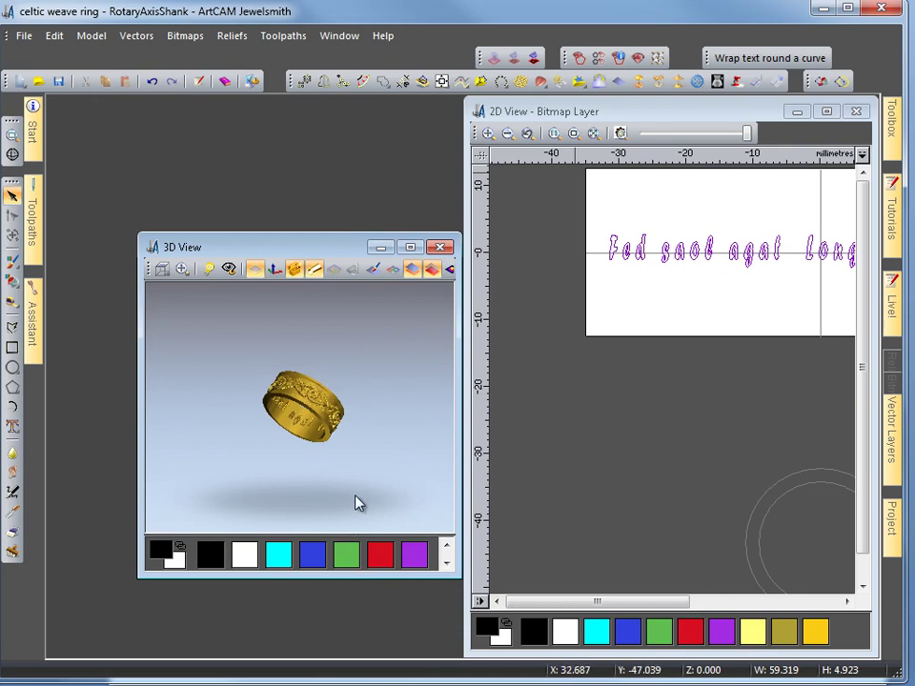
Make the ring fill the 3D View at an angle showing weave and inscription, and narrow the view's window slightly
scroll(353, 491, up, 5)
drag(340, 470, 336, 435)
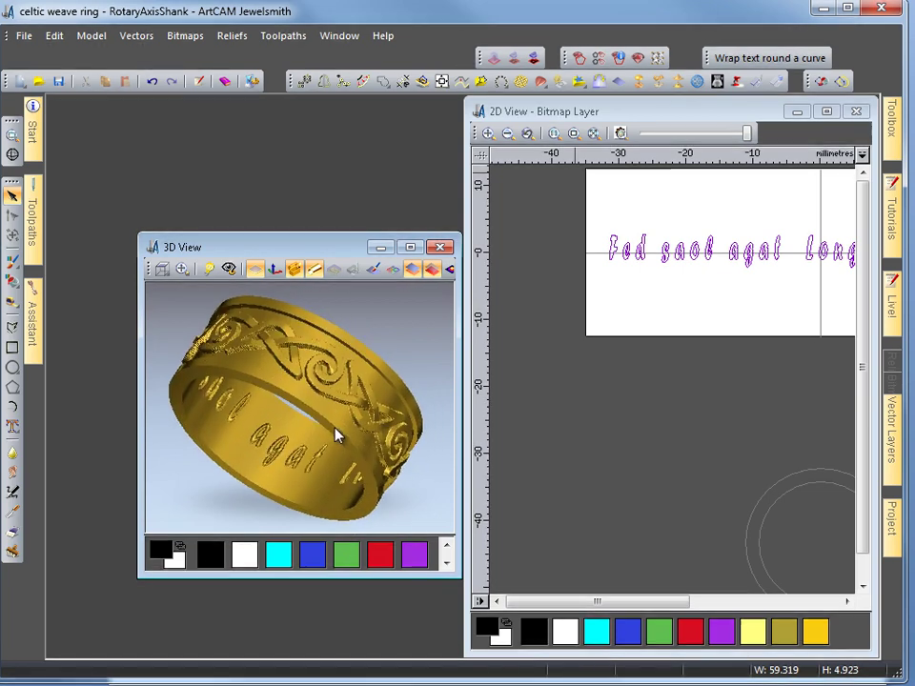
mouse_move(464, 440)
mouse_down()
mouse_move(454, 446)
mouse_move(451, 434)
mouse_up()
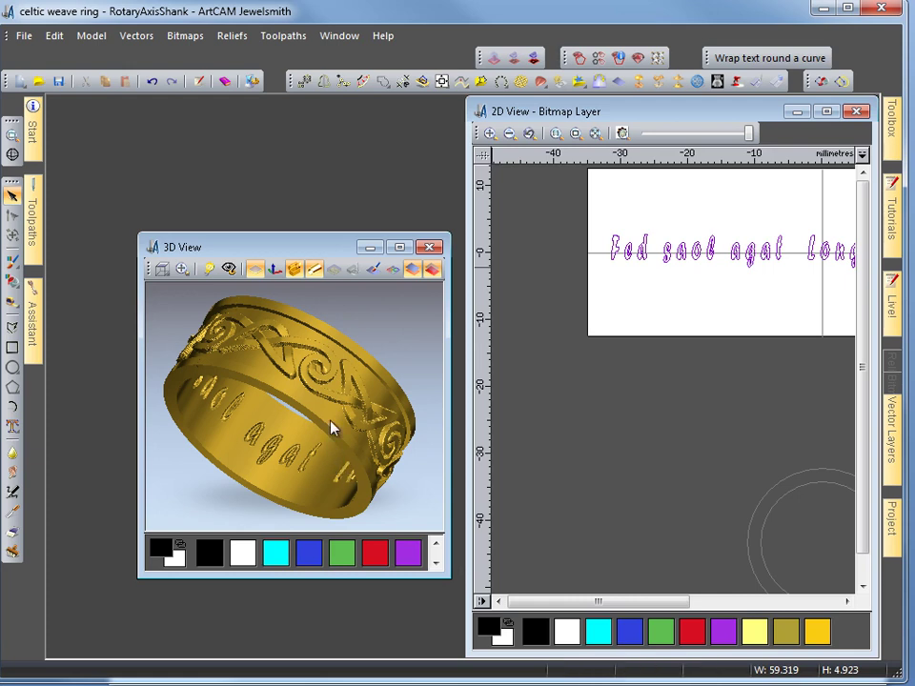
mouse_move(298, 405)
mouse_down()
mouse_move(317, 436)
mouse_move(298, 425)
mouse_up()
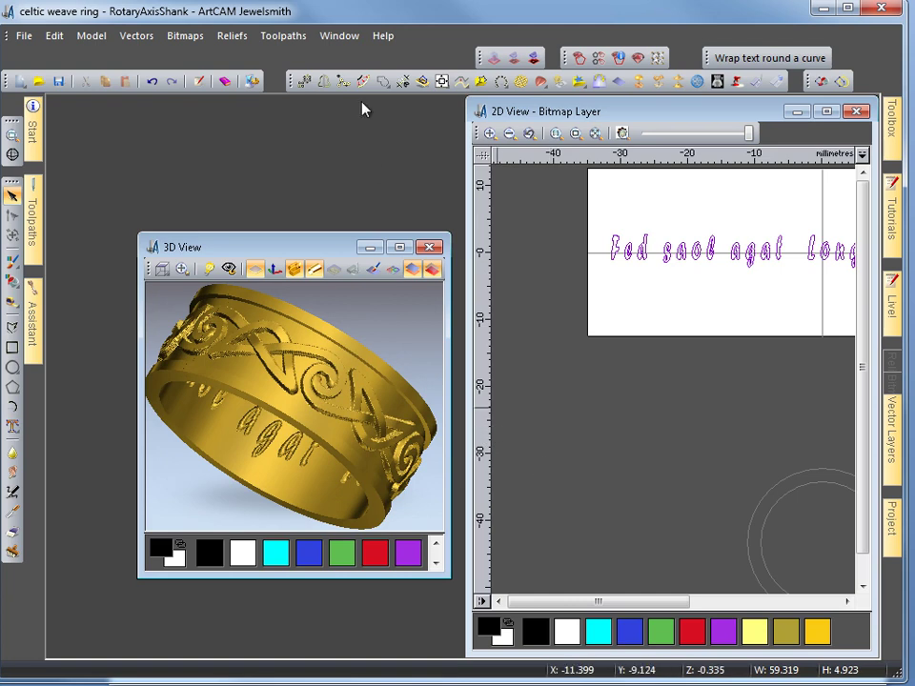
Start saving an image of the 3D view and choose the Celtic wedds folder in the component libraries on drive D
click(343, 43)
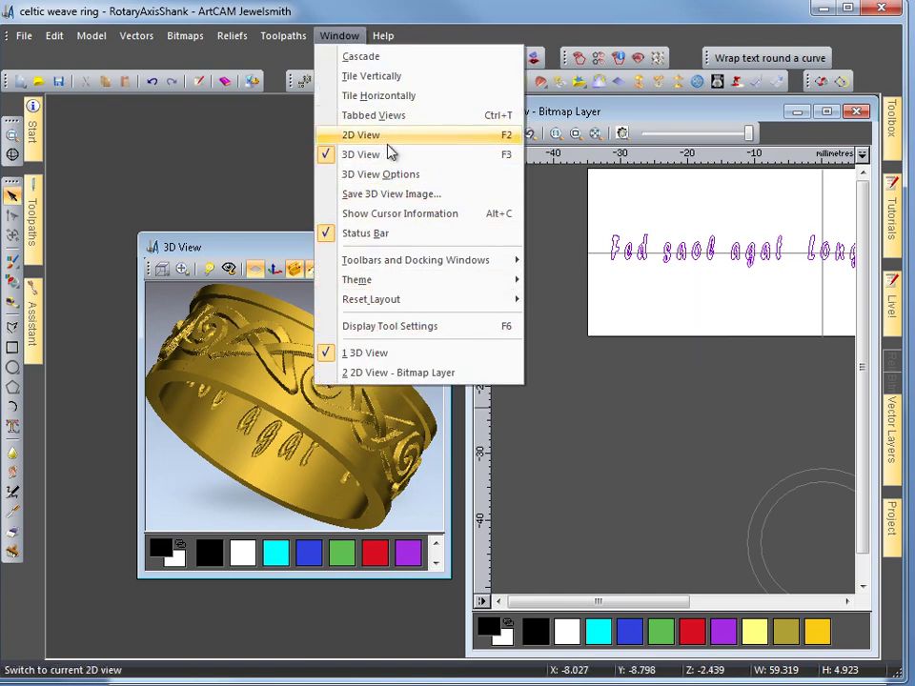
click(390, 198)
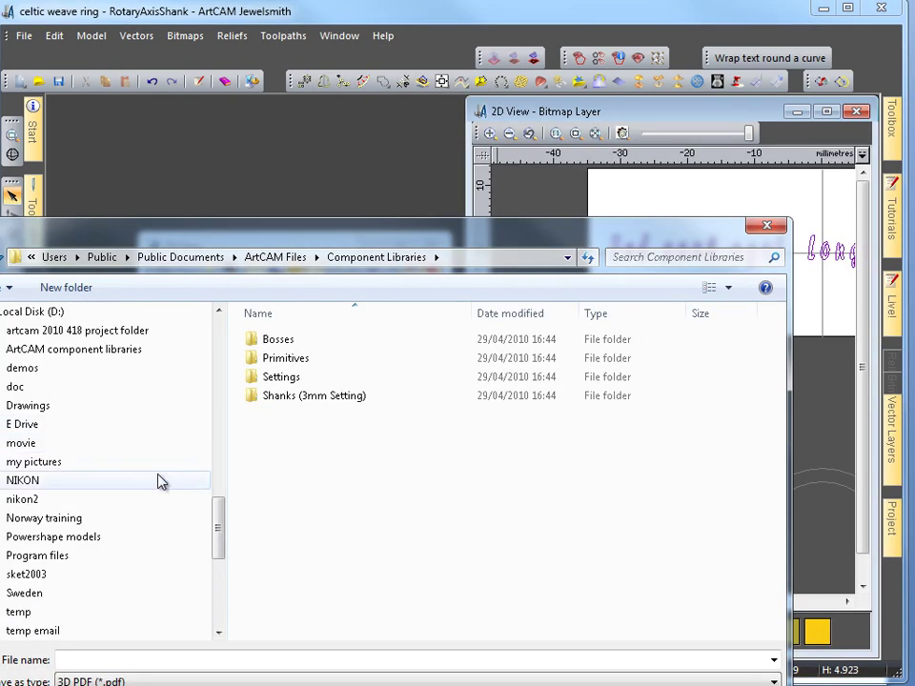
scroll(220, 526, up, 2)
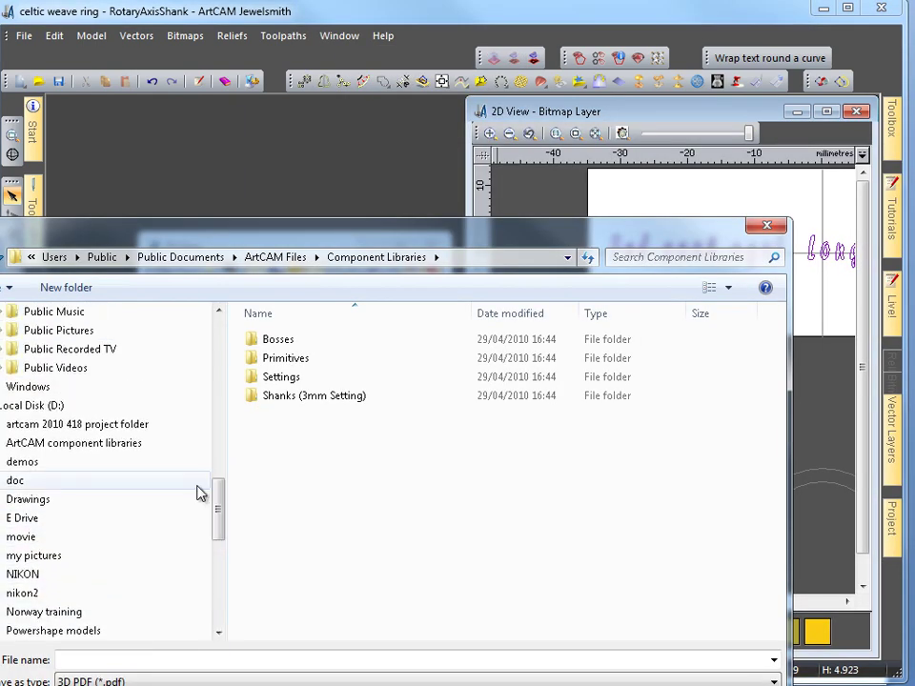
click(72, 445)
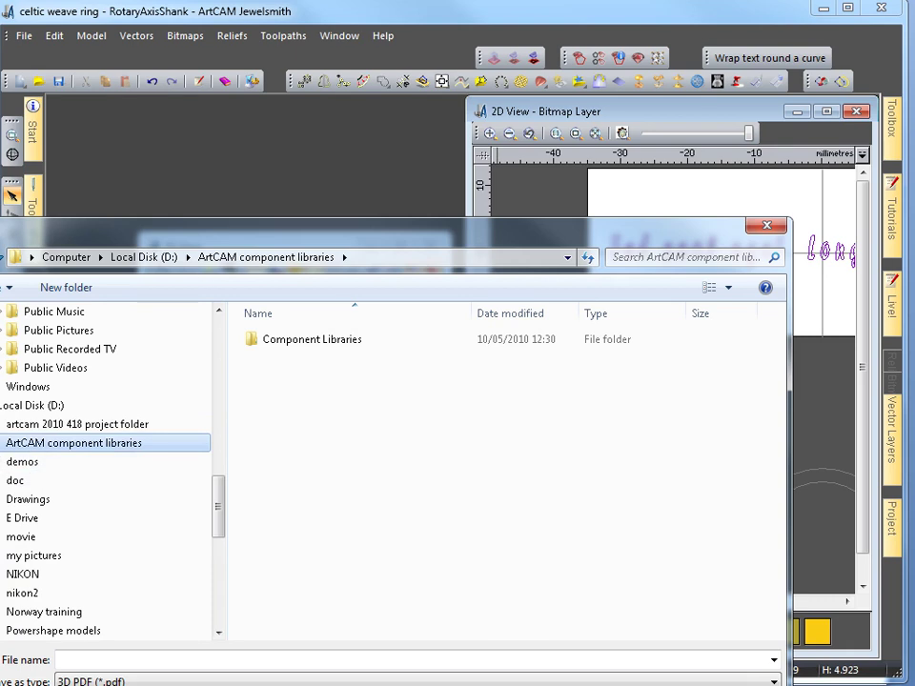
scroll(226, 479, up, 3)
drag(225, 480, 218, 527)
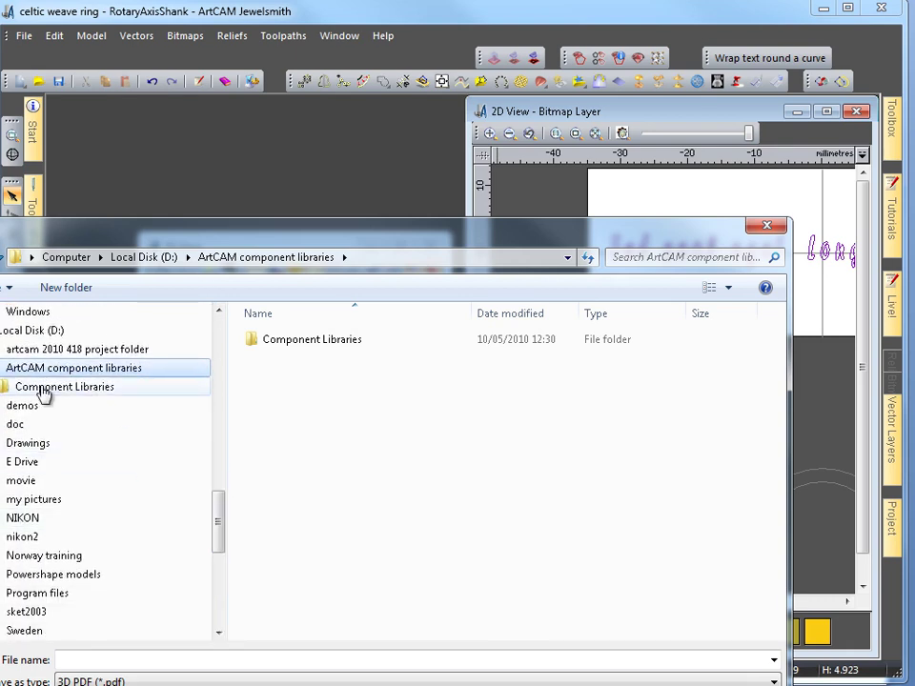
click(3, 388)
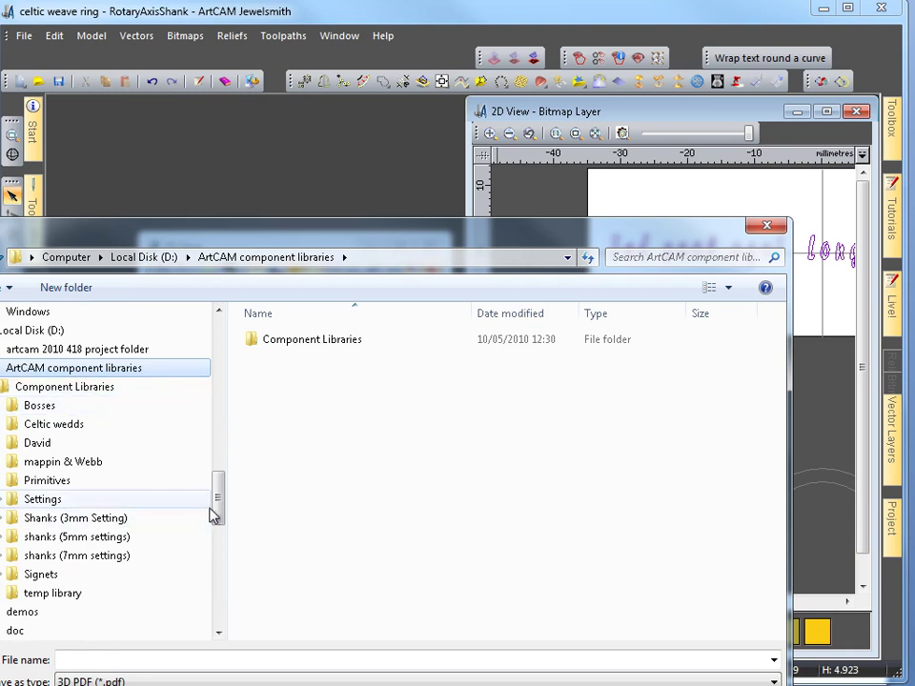
drag(217, 512, 218, 505)
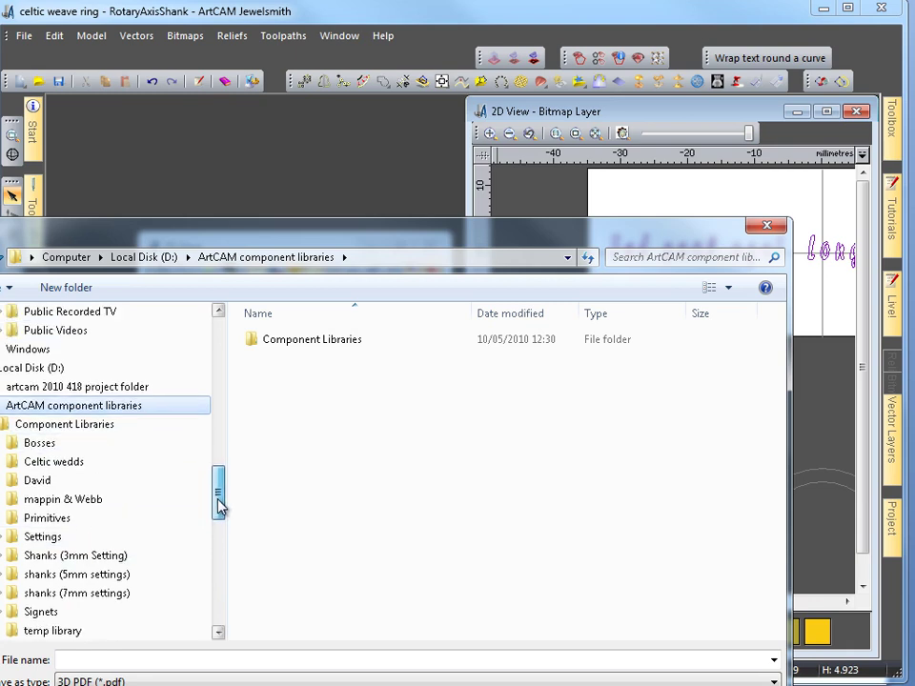
click(59, 465)
Name the image "celtic wedding ring Q", set its type to JPEG image and save it
click(108, 660)
text(celtic)
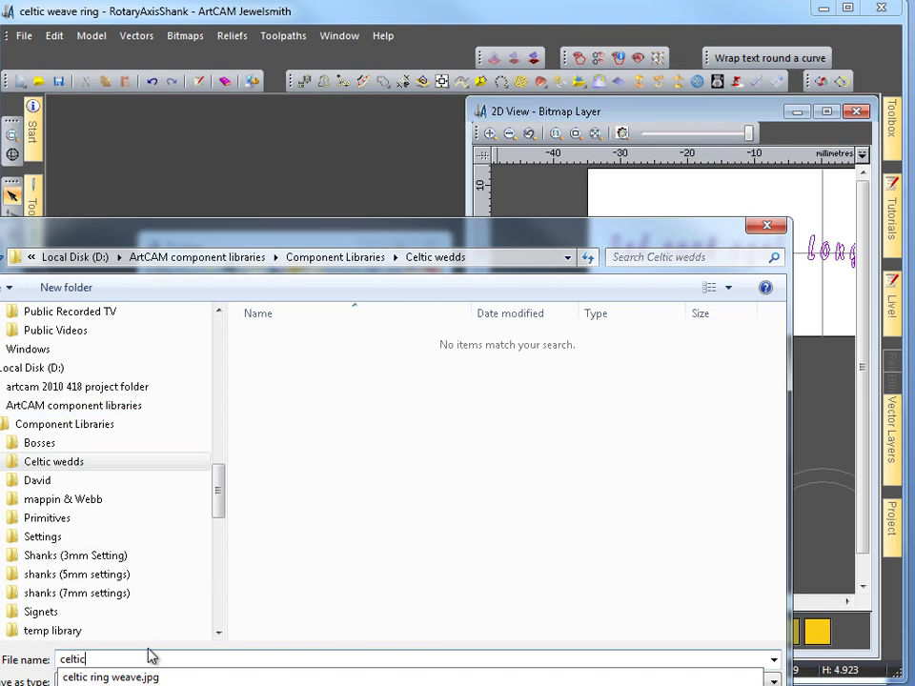
key(Escape)
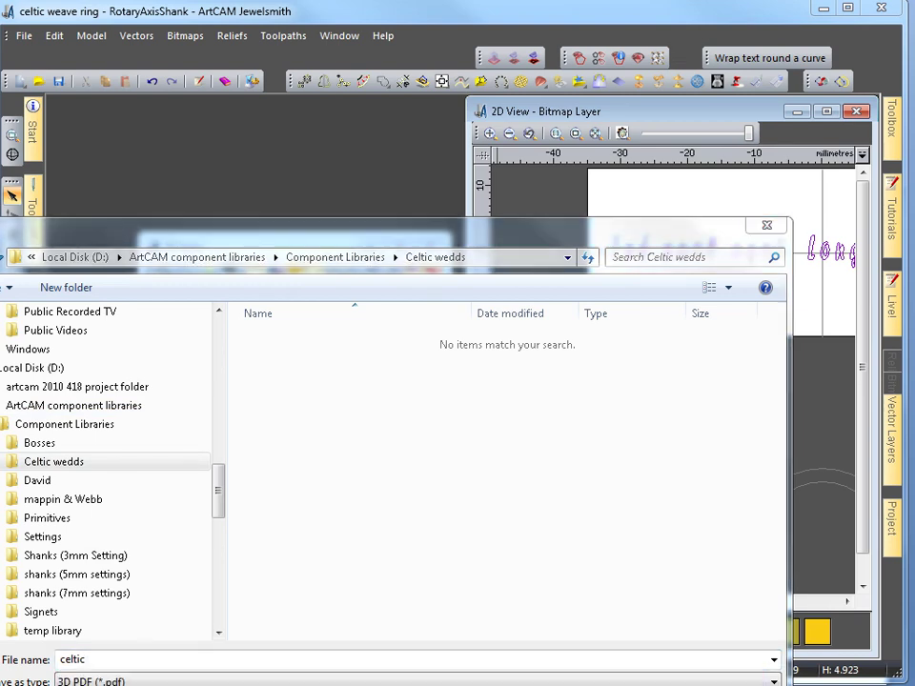
drag(324, 237, 350, 188)
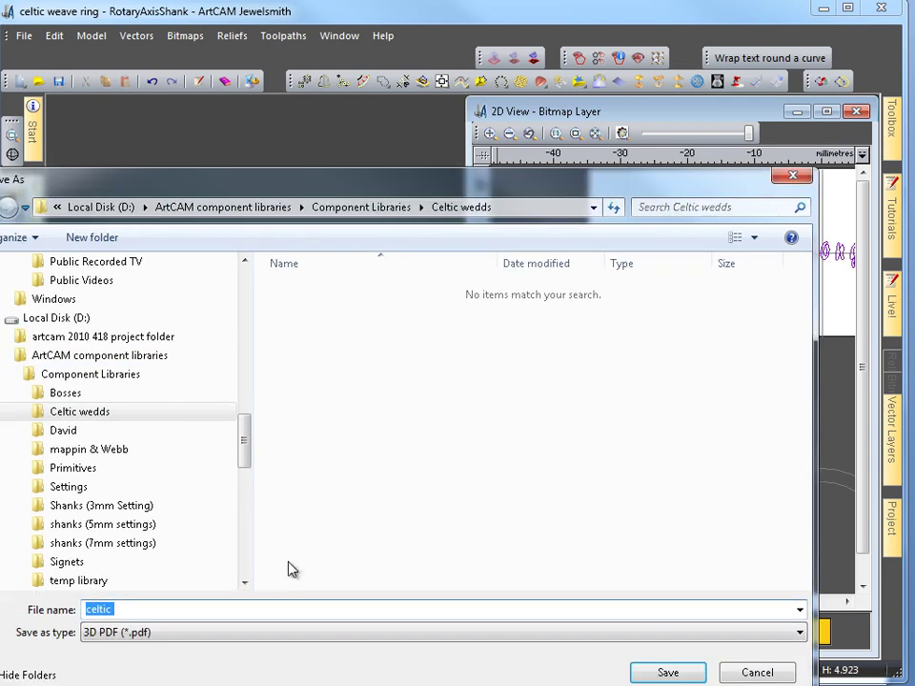
click(143, 614)
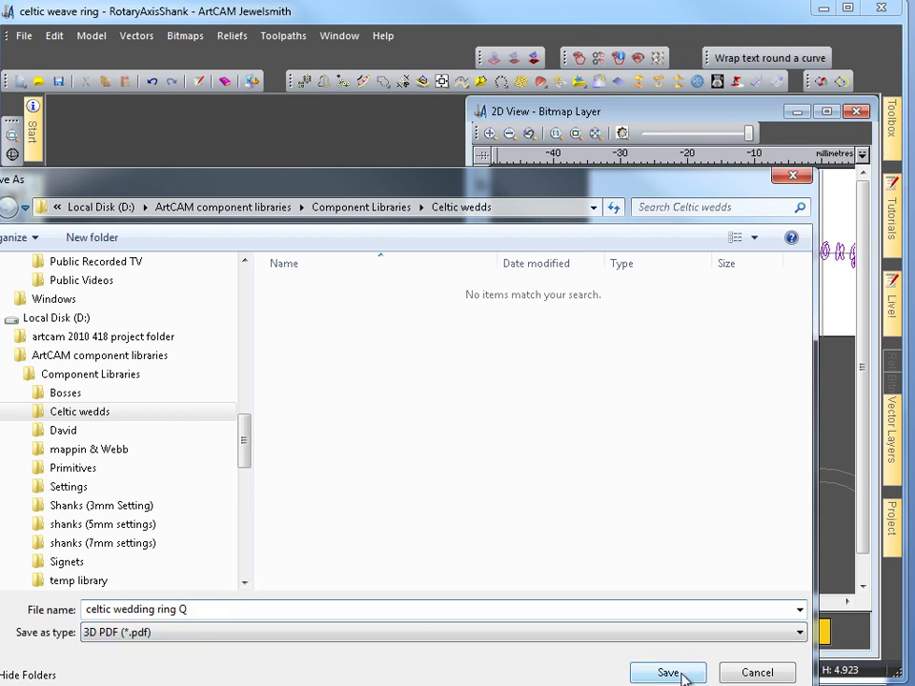
click(802, 633)
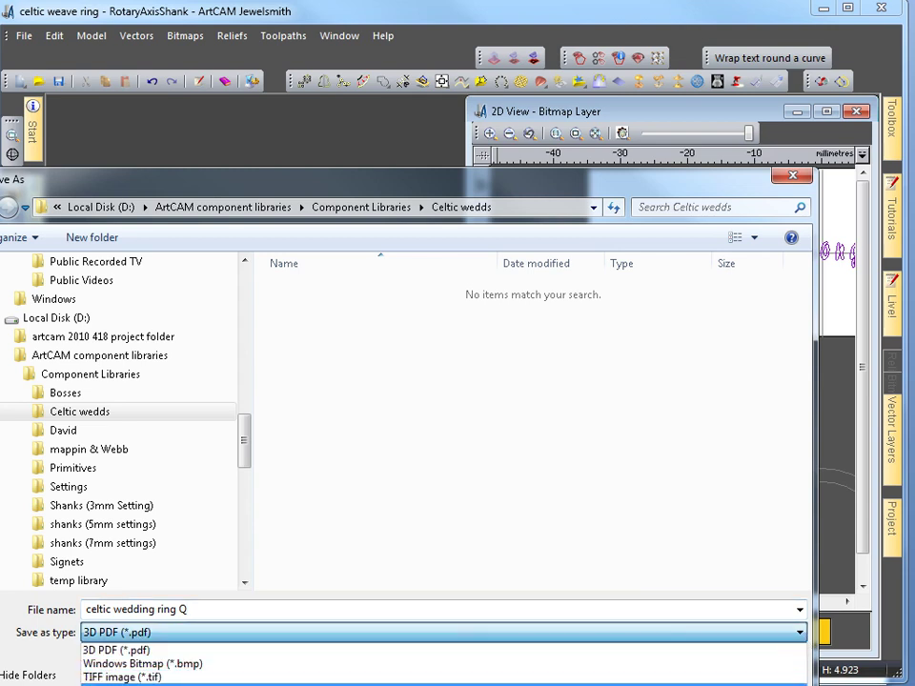
key(Return)
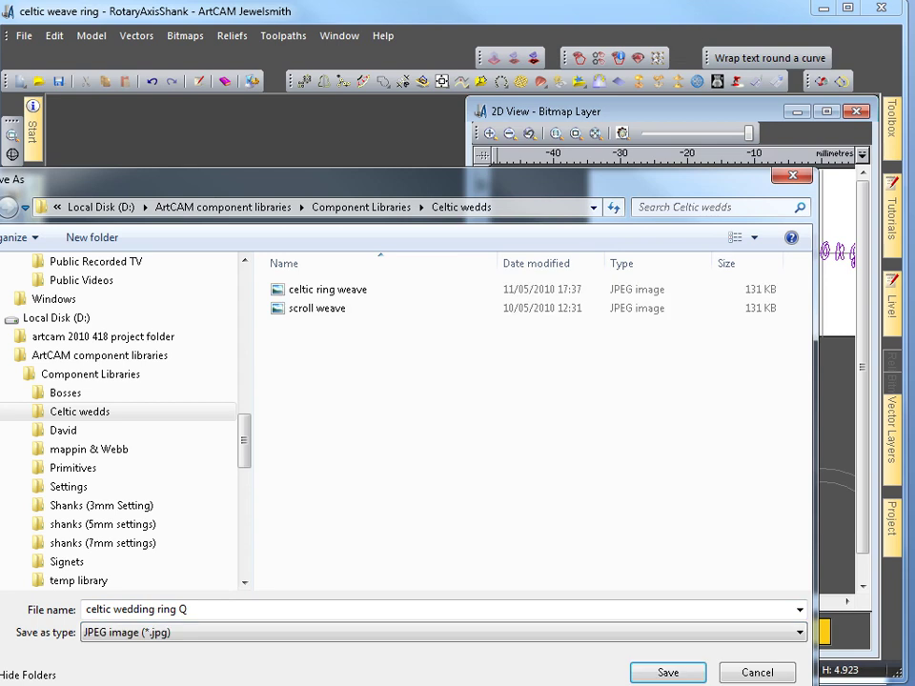
click(668, 673)
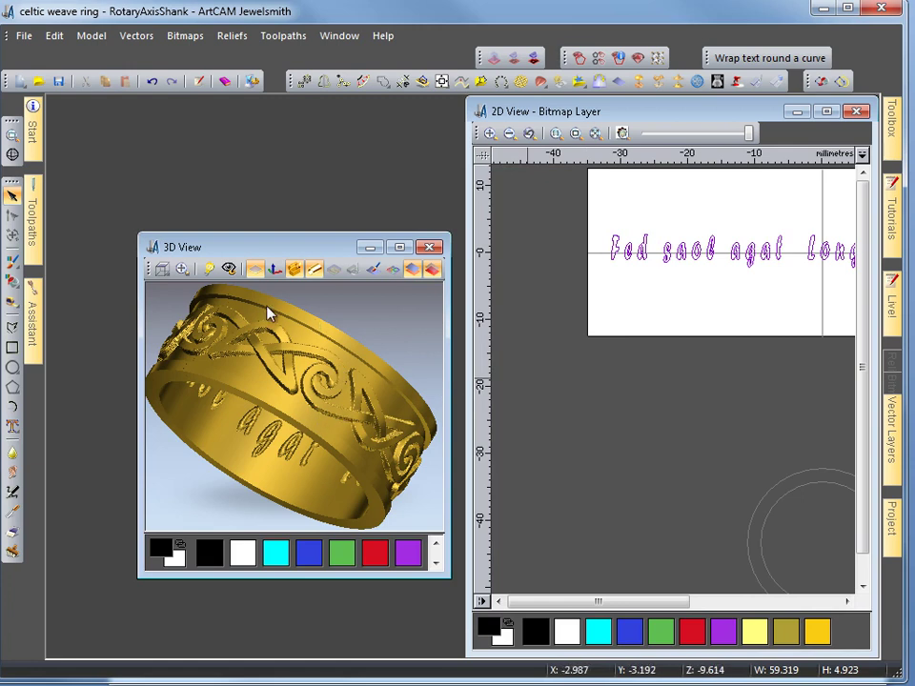
Maximise the 3D View and show the whole ring in it
drag(299, 234, 297, 238)
double_click(299, 248)
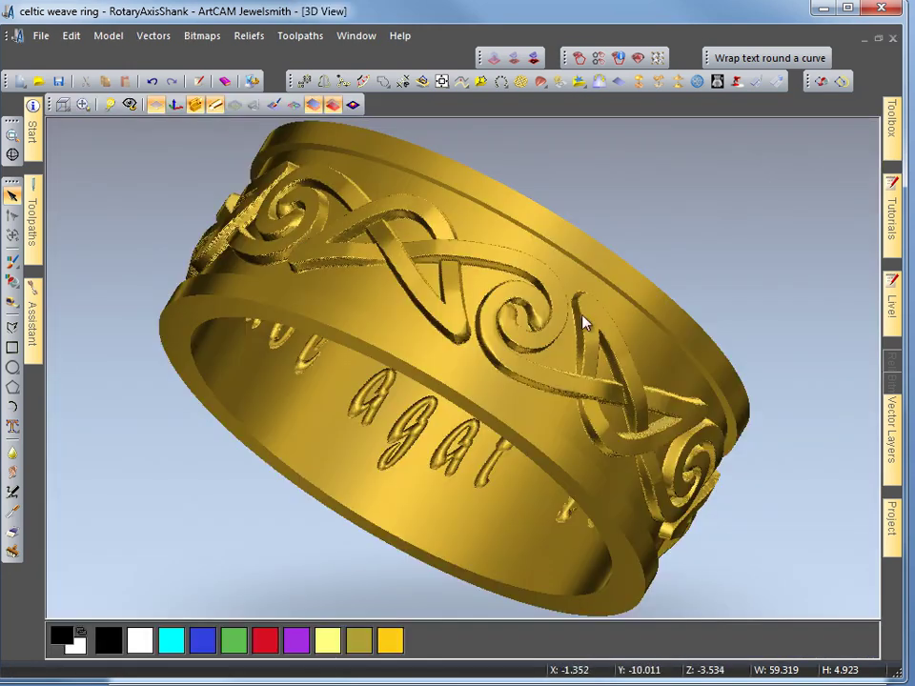
scroll(530, 320, down, 5)
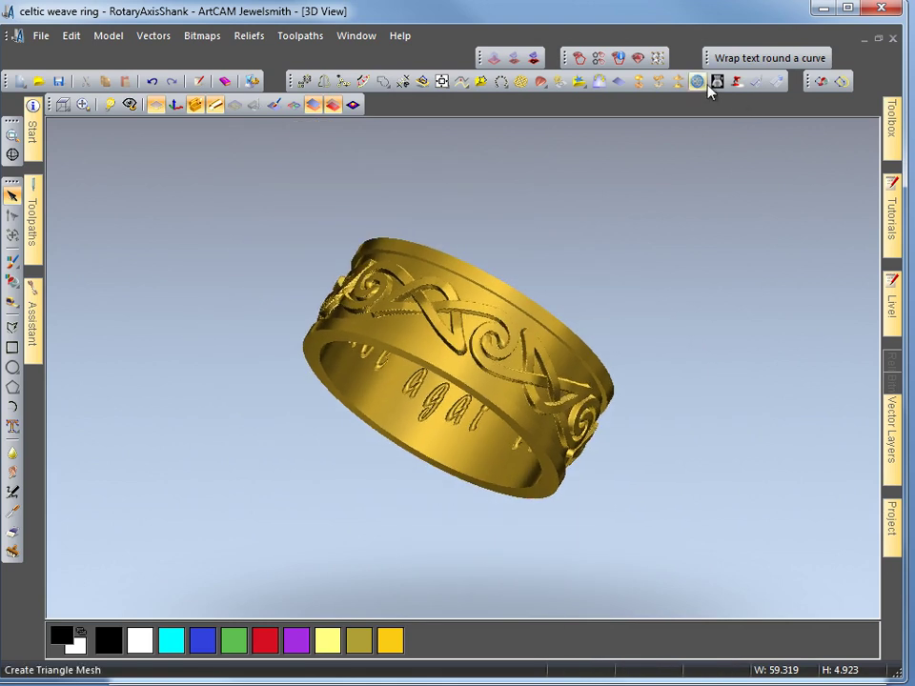
Create a triangle mesh of the ring with the Close with Back Relief option and add it to the project
click(697, 82)
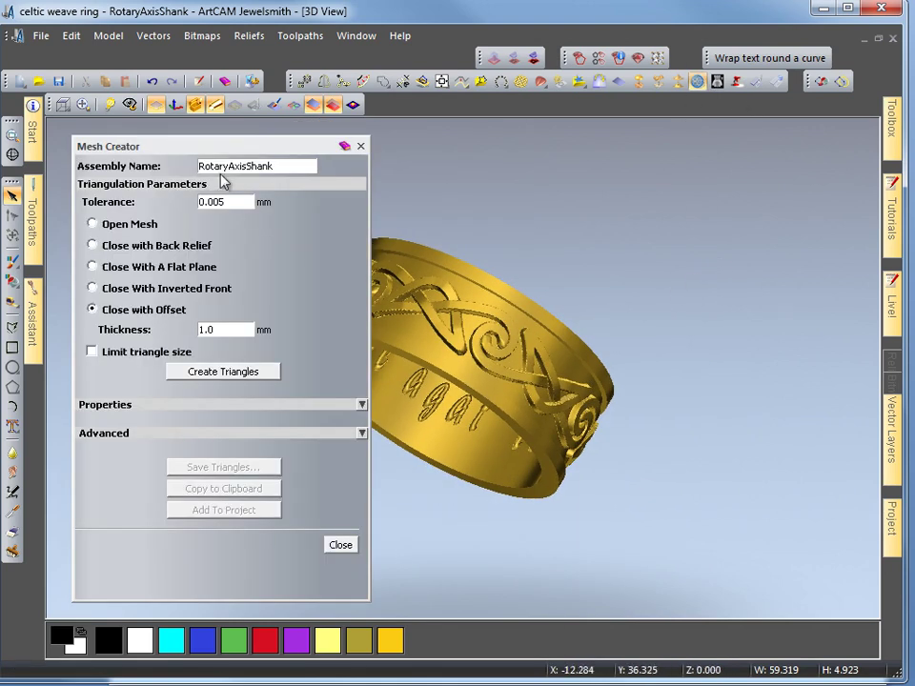
drag(234, 147, 212, 139)
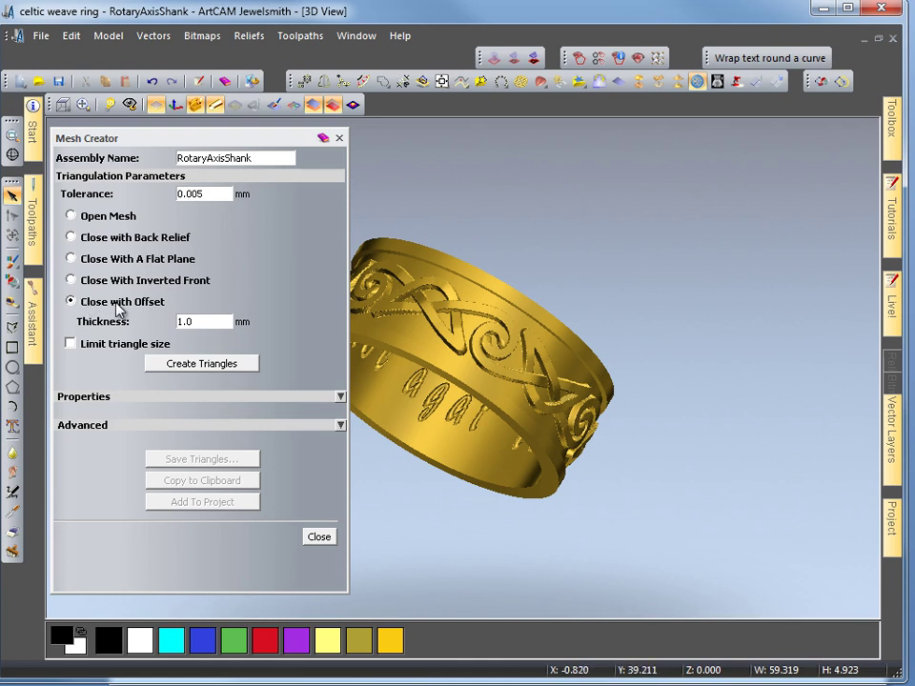
click(72, 238)
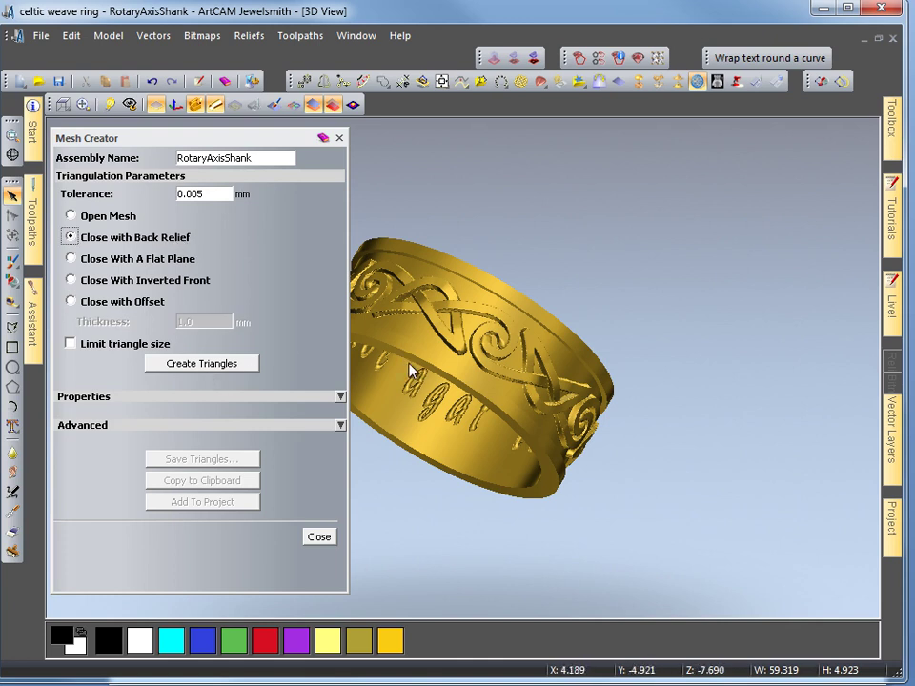
click(232, 364)
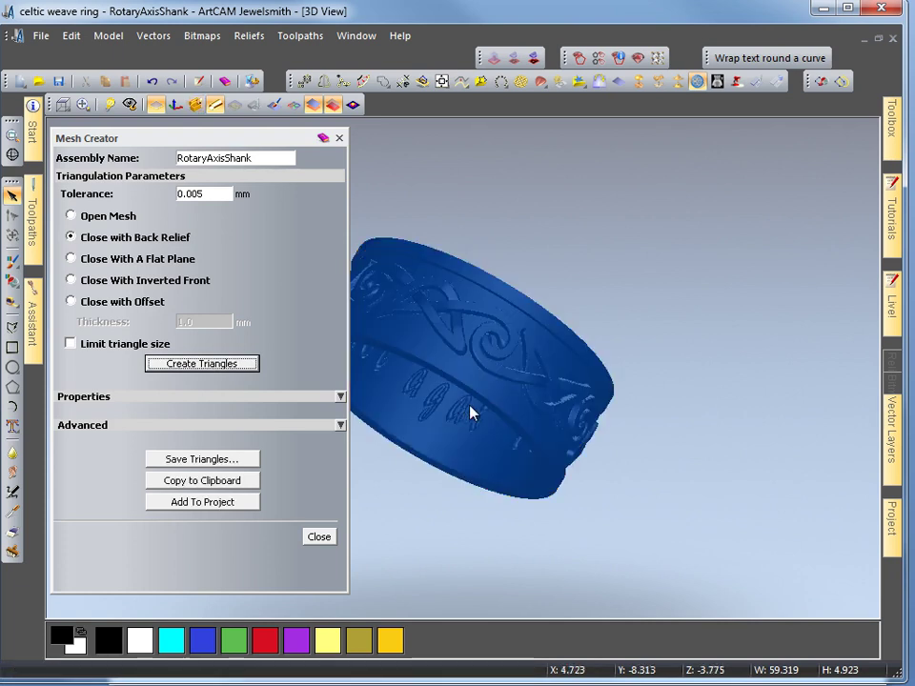
click(195, 504)
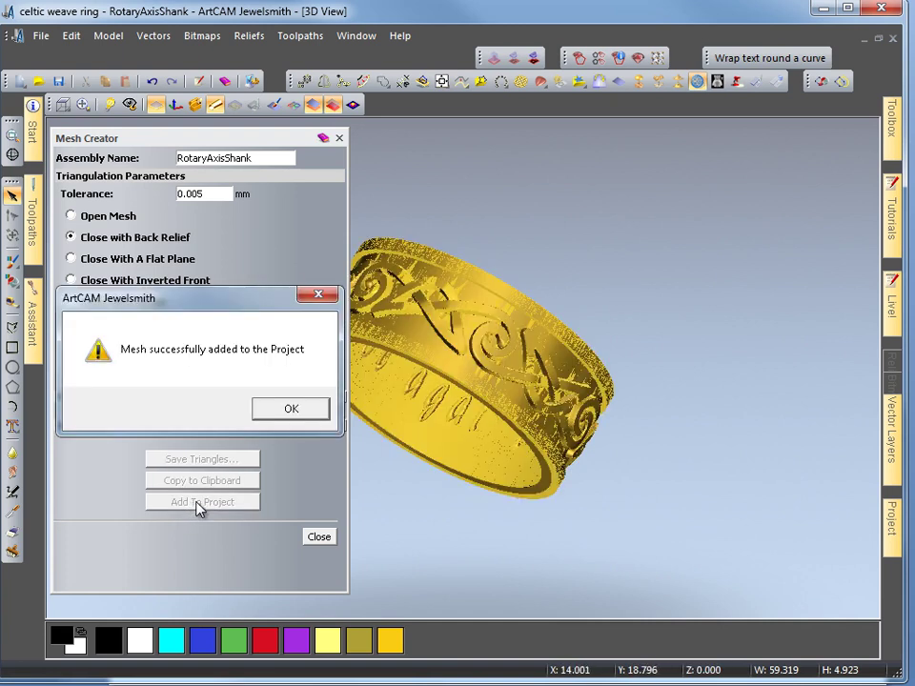
click(301, 411)
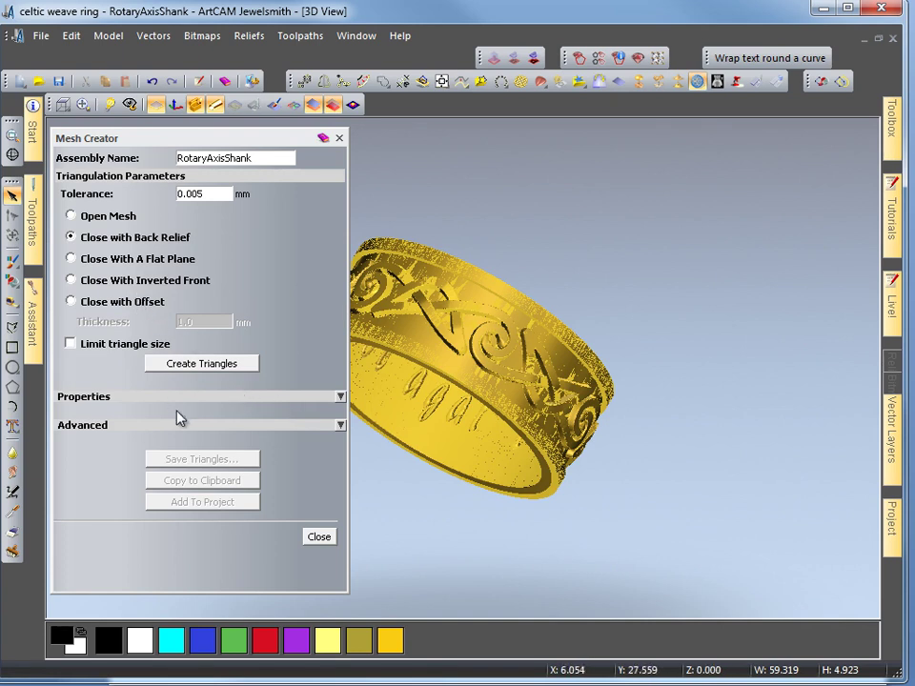
Create the ring's triangles and start saving the mesh in the Celtic wedds folder of the component libraries on drive D
click(201, 368)
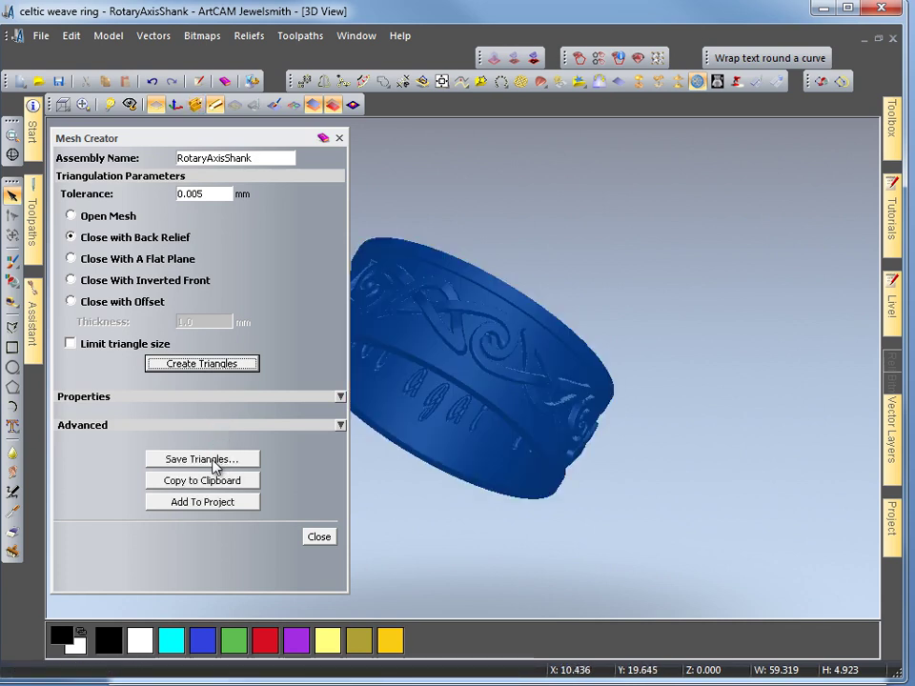
click(213, 465)
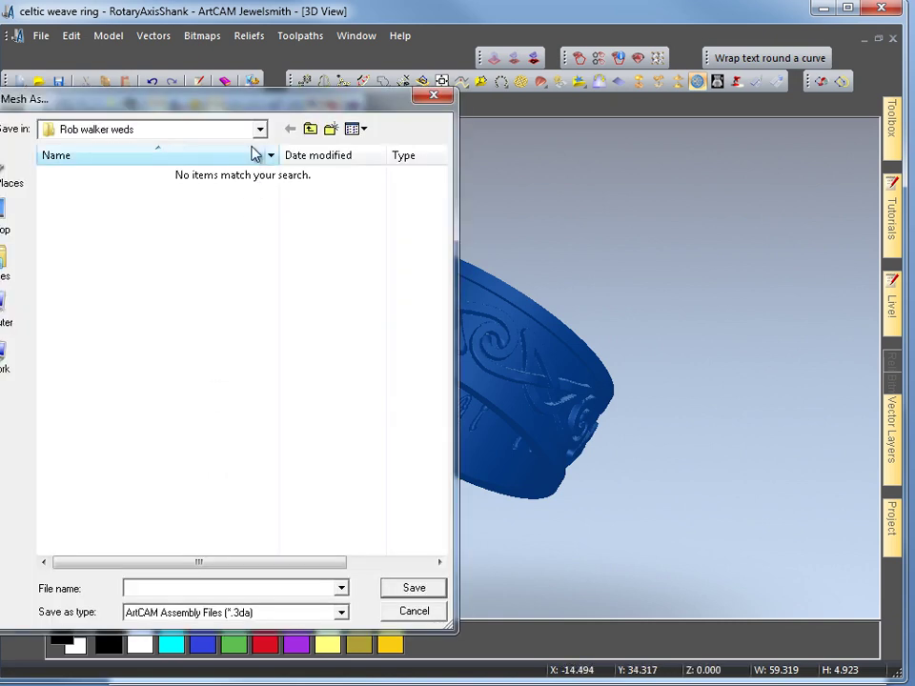
click(259, 129)
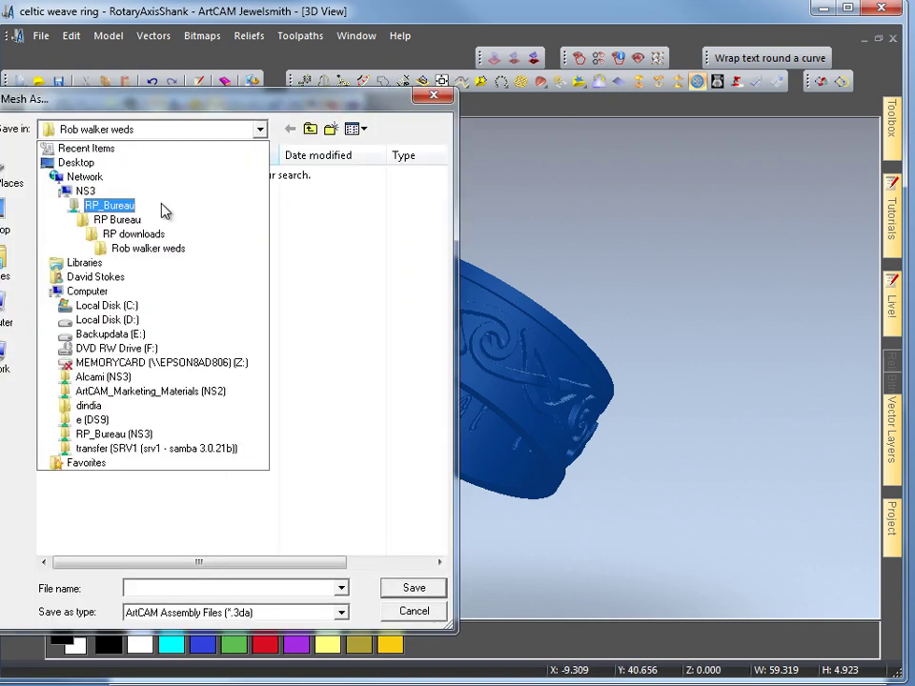
click(106, 320)
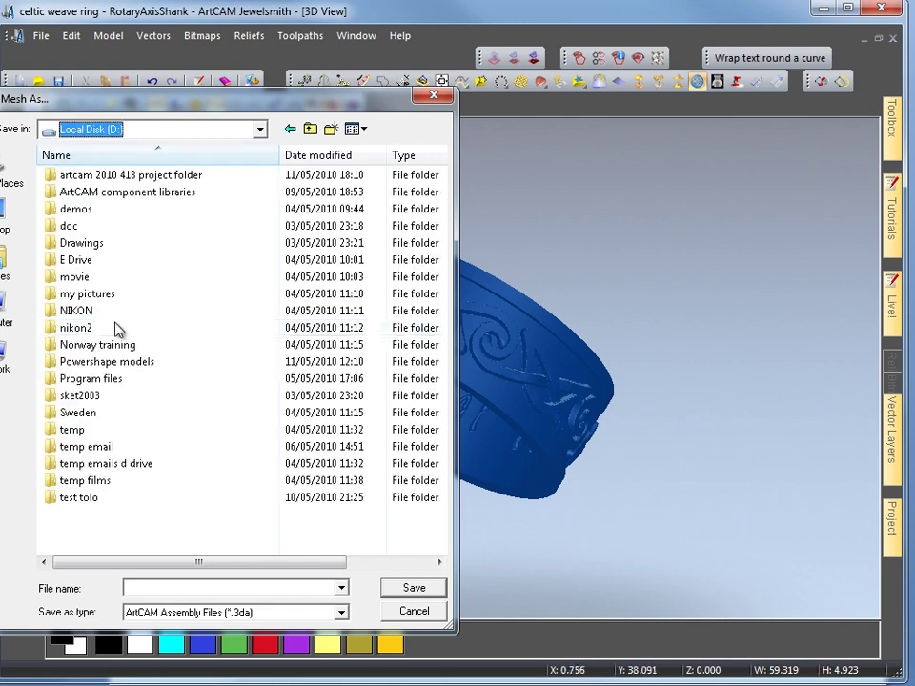
double_click(149, 192)
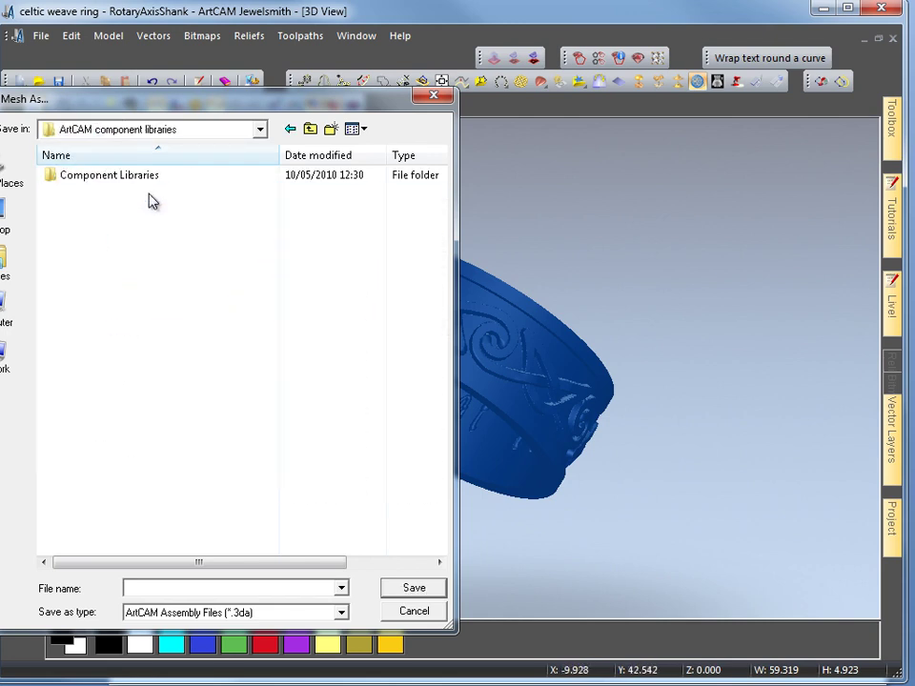
double_click(80, 184)
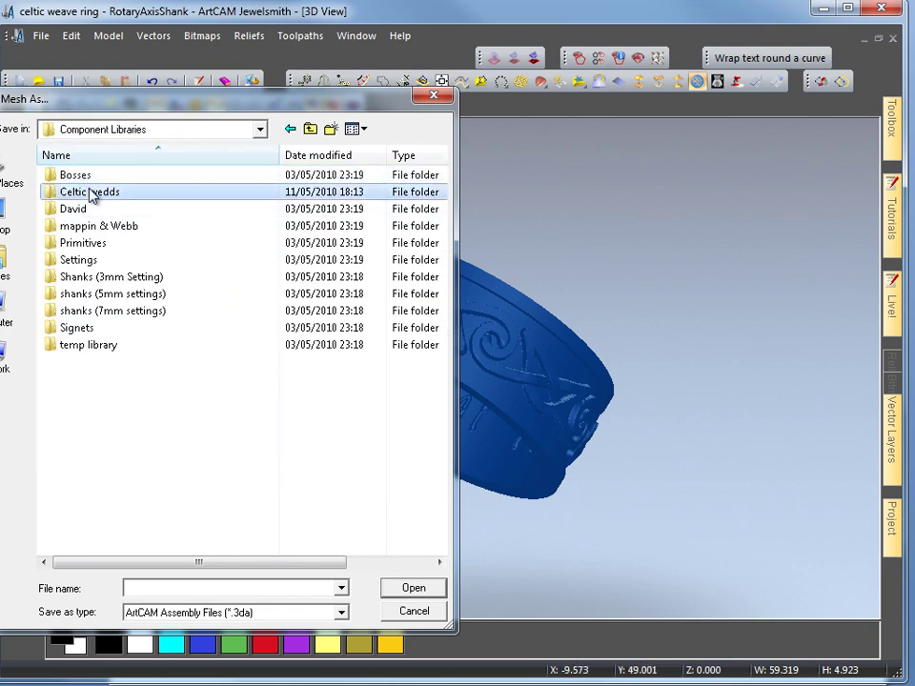
double_click(93, 194)
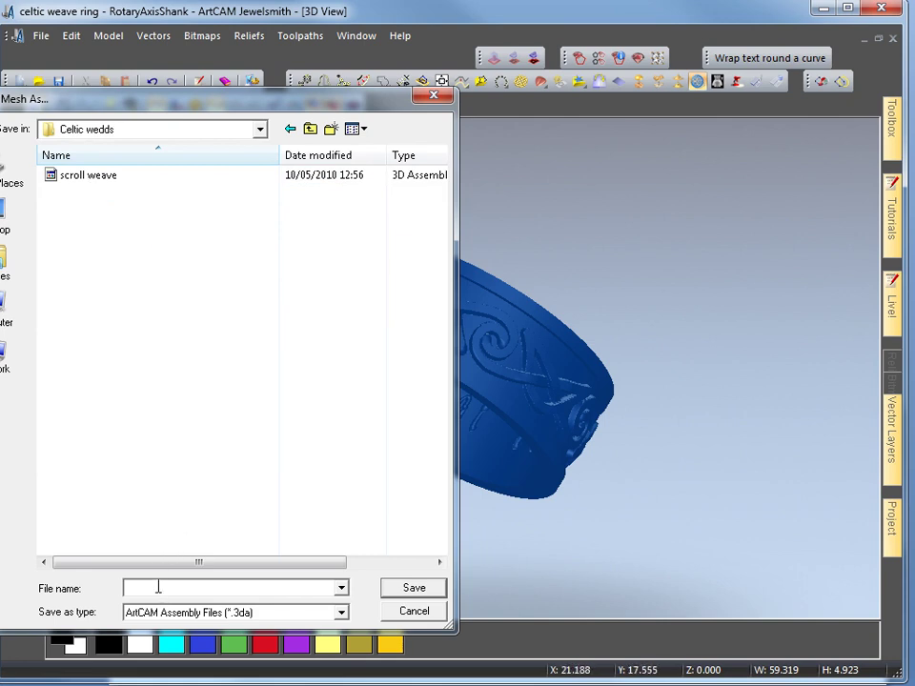
Save the mesh as an ArtCAM assembly file named "celtic wedding ring Q" and close the Mesh Creator
ctrl+scroll(263, 462, up, 2)
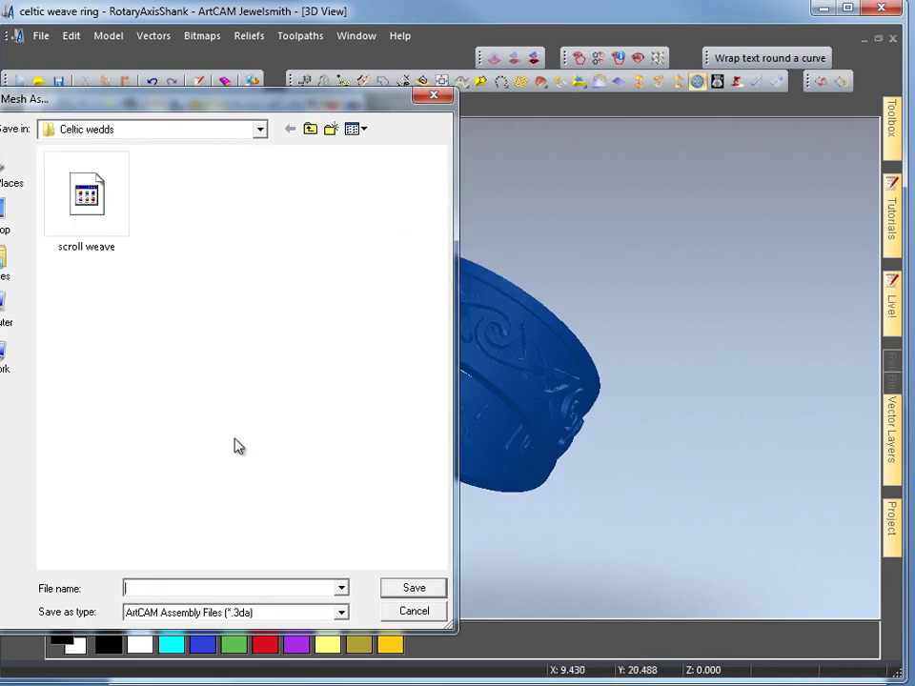
text(c)
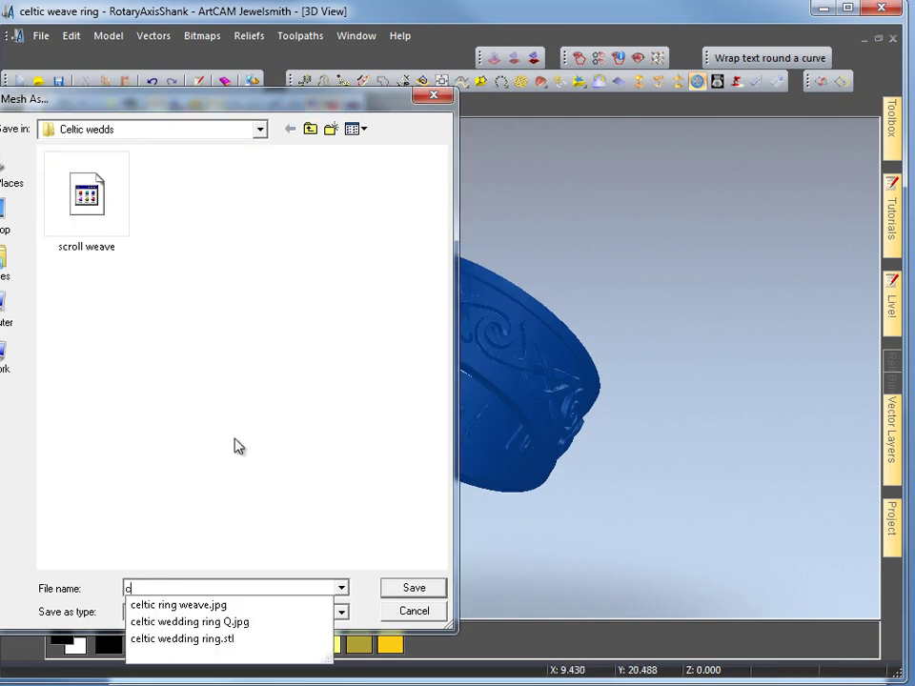
click(225, 622)
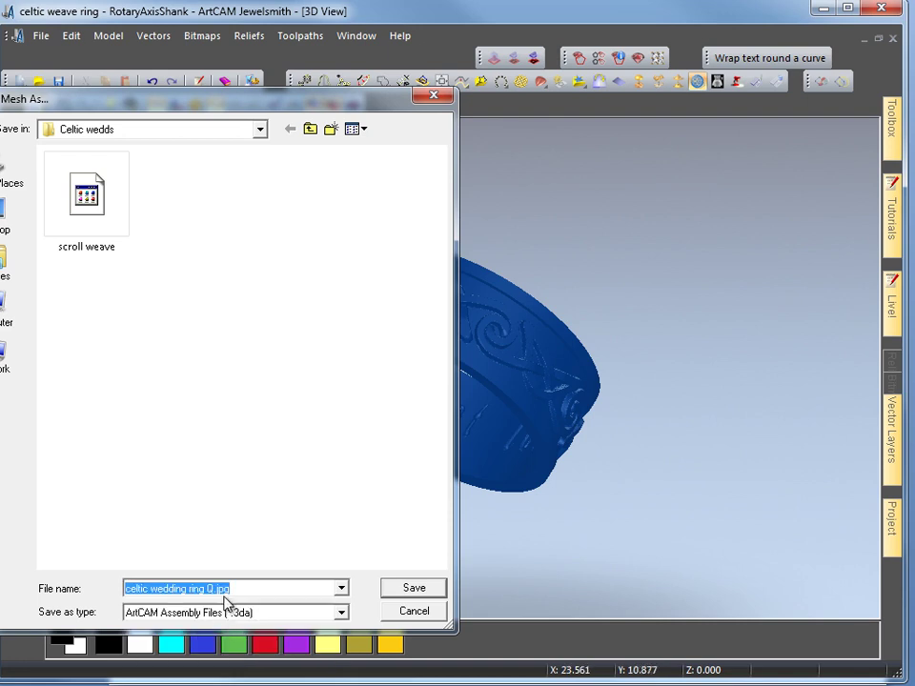
click(238, 588)
key(BackSpace)
key(BackSpace)
key(BackSpace)
key(BackSpace)
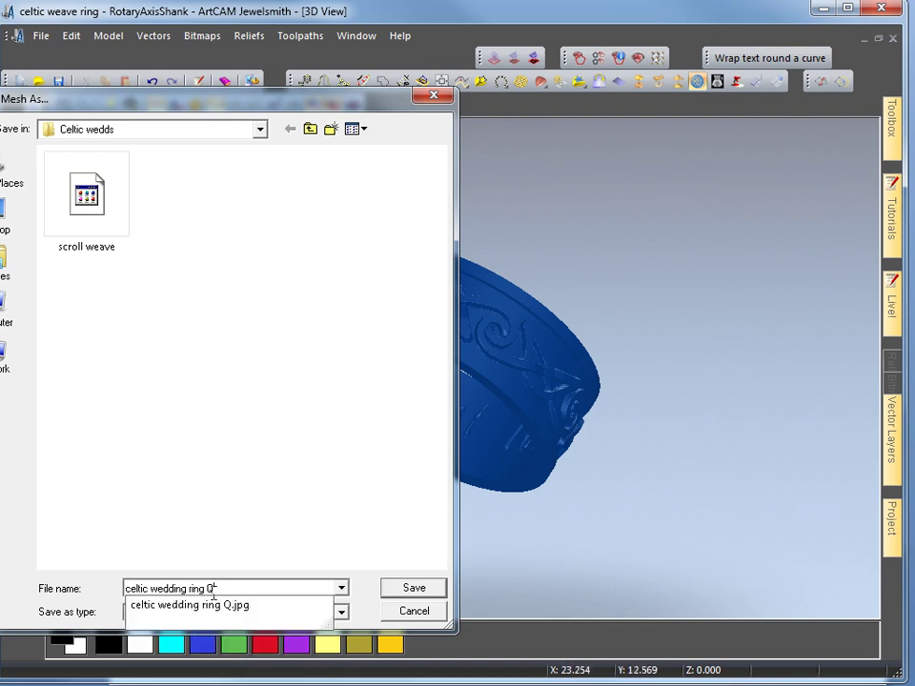
click(368, 595)
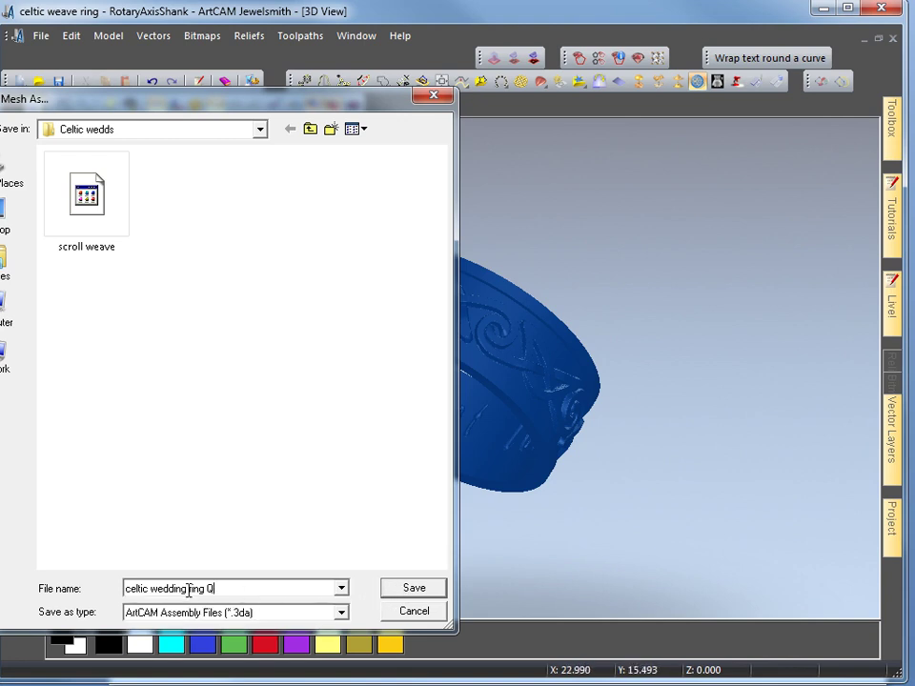
click(400, 593)
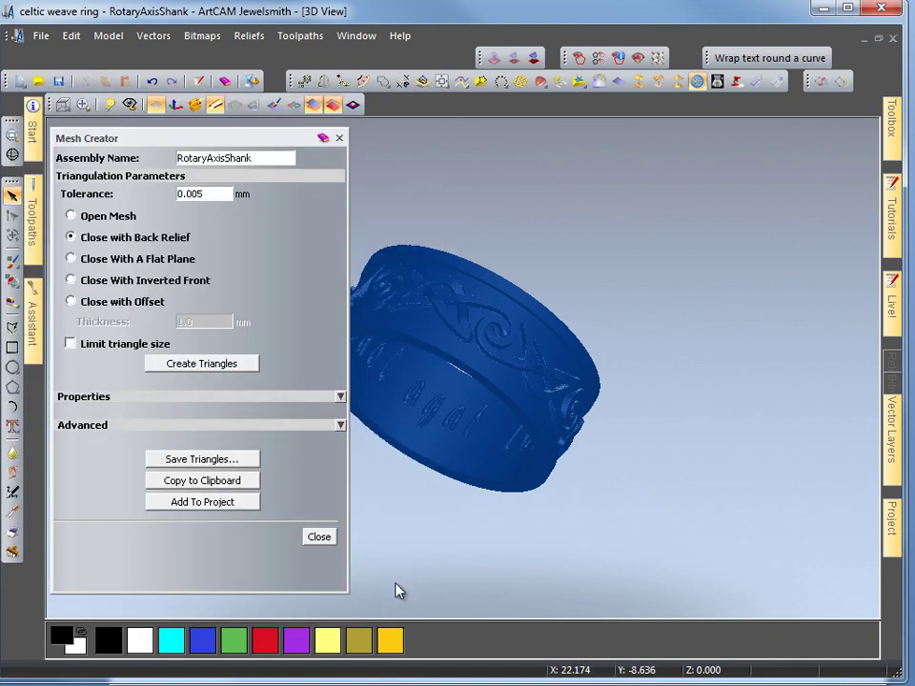
click(332, 539)
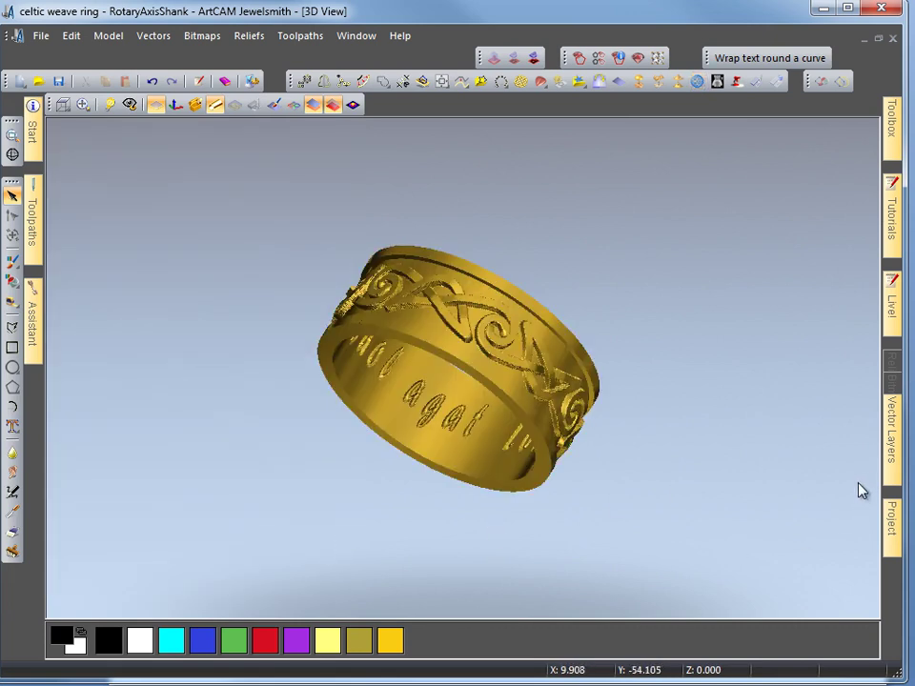
Reload the Celtic wedds component library in the project and open its celtic wedding ring Q component
click(893, 519)
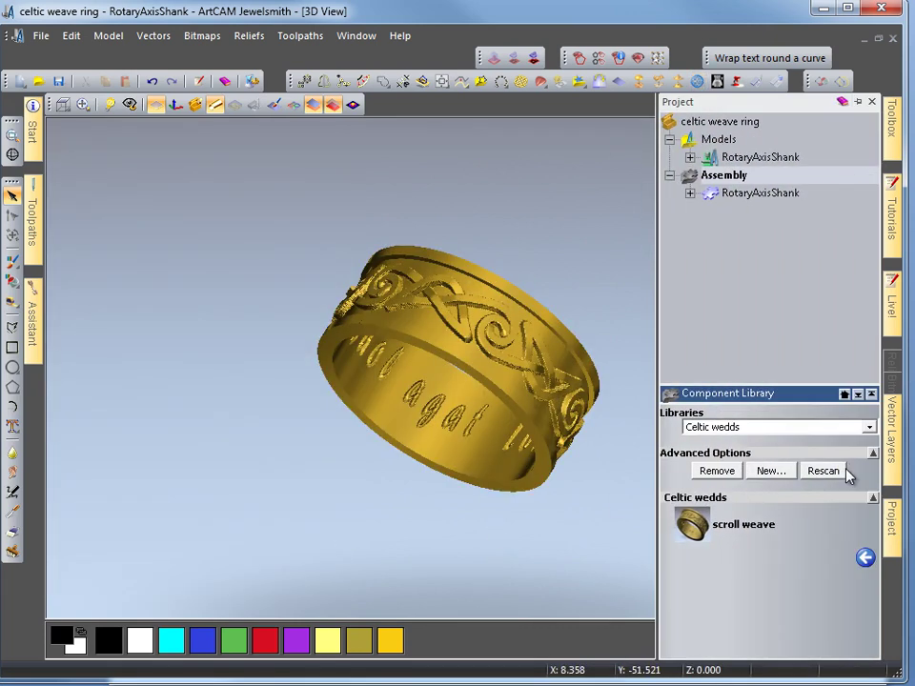
click(845, 394)
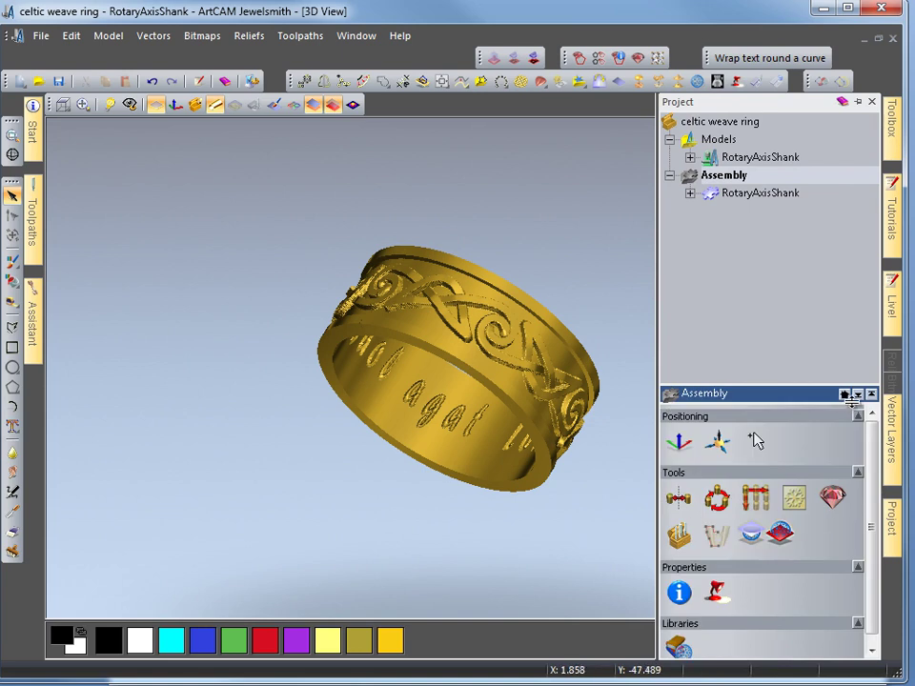
click(680, 647)
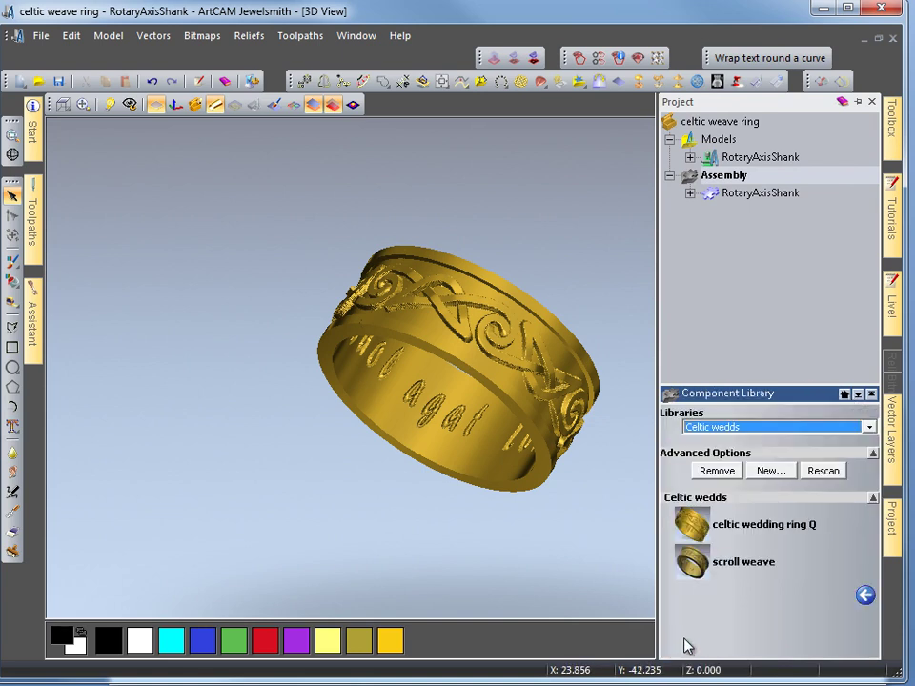
double_click(737, 537)
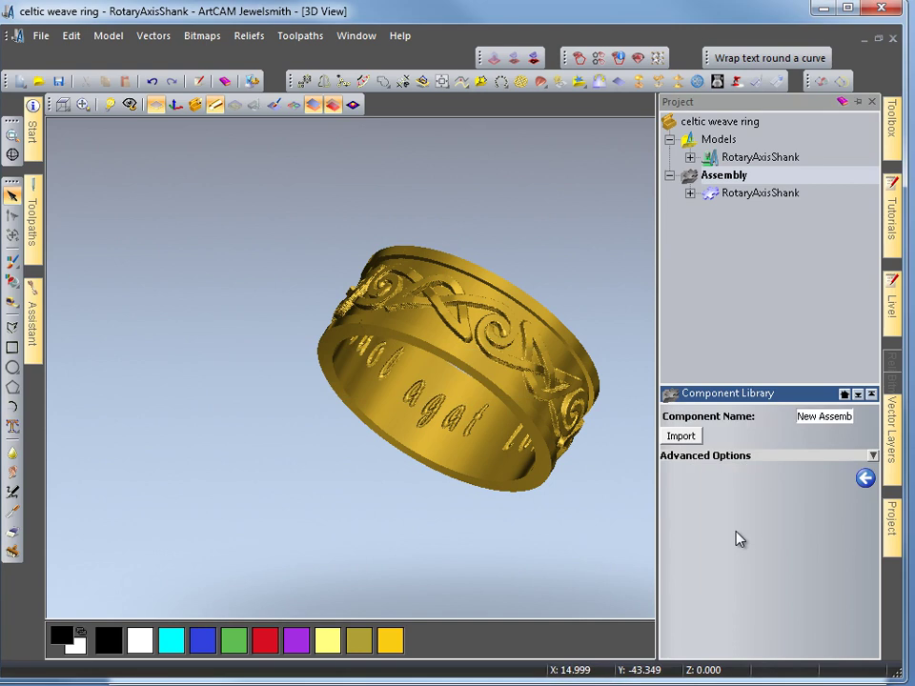
Activate dimension 1 in the component's advanced options and describe it as ShankDiameter
click(869, 457)
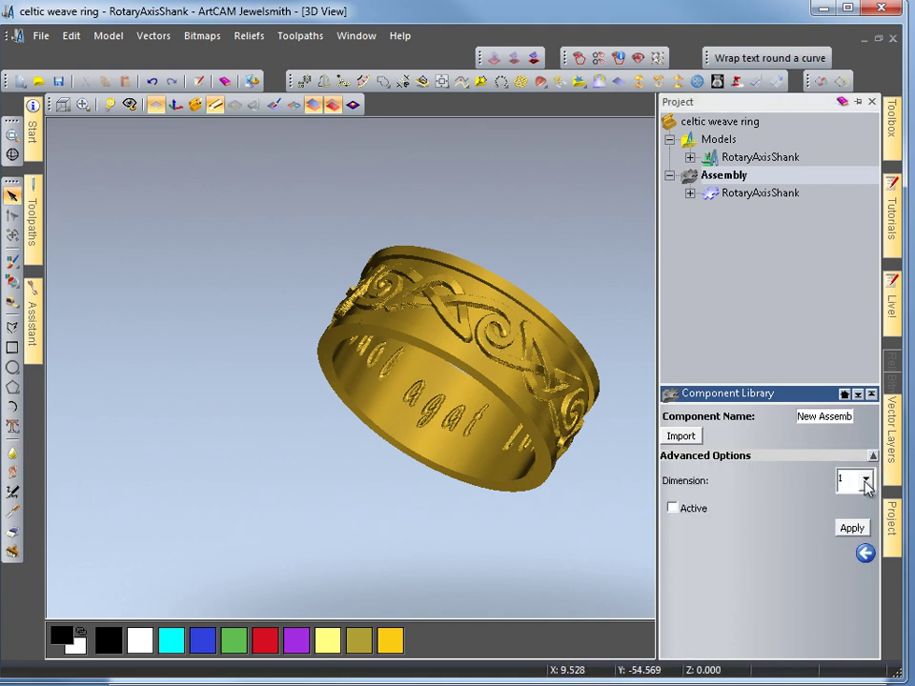
click(865, 480)
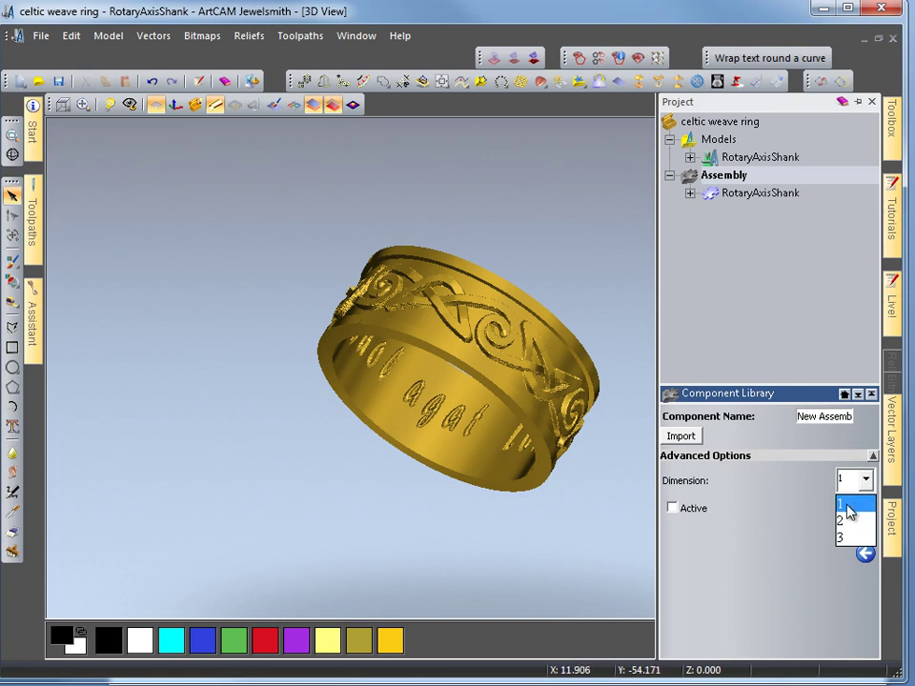
click(677, 511)
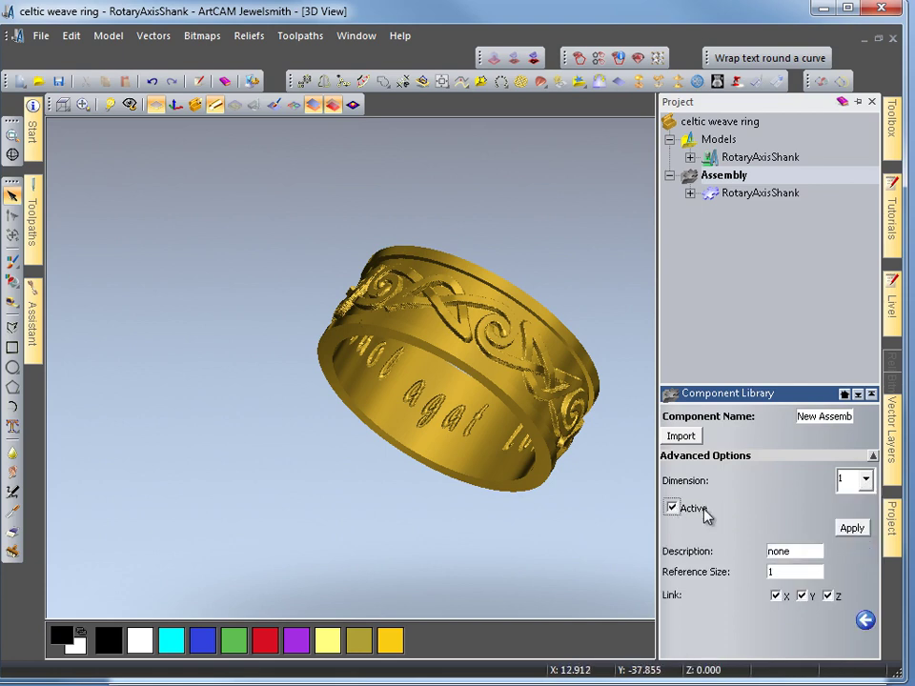
click(800, 552)
drag(800, 552, 732, 556)
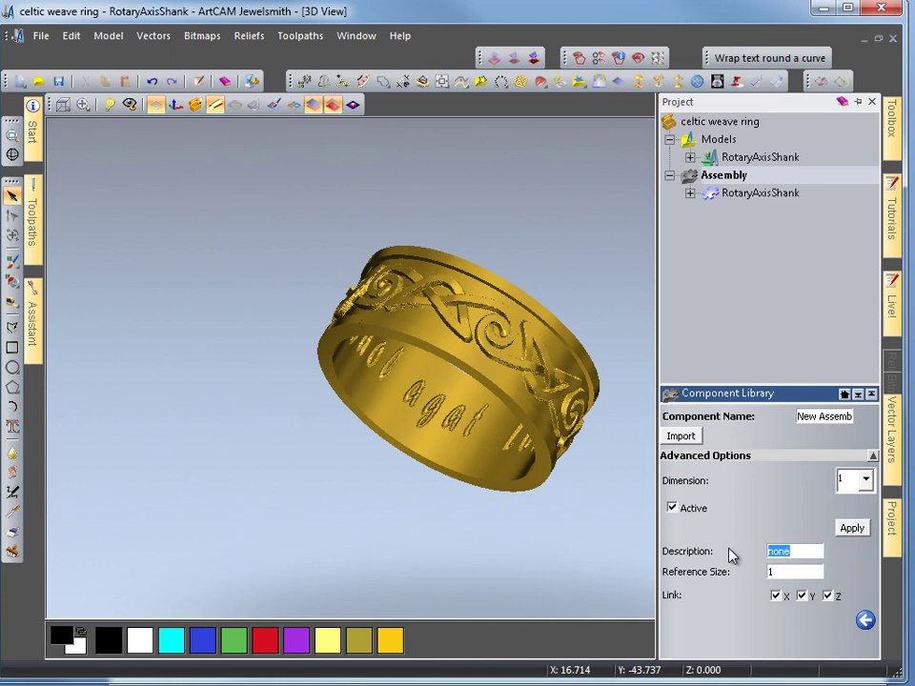
text(Sh)
text(ank)
text(Diam)
text(eter)
key(Tab)
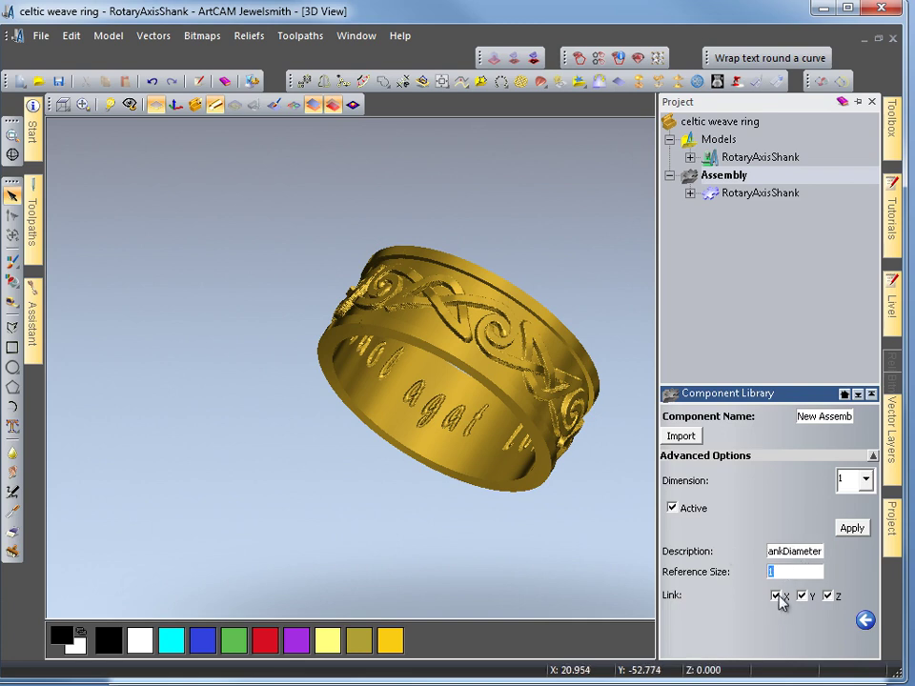
Unlink X from the ShankDiameter dimension, set its reference size to 18.26 and apply it
click(777, 597)
double_click(792, 572)
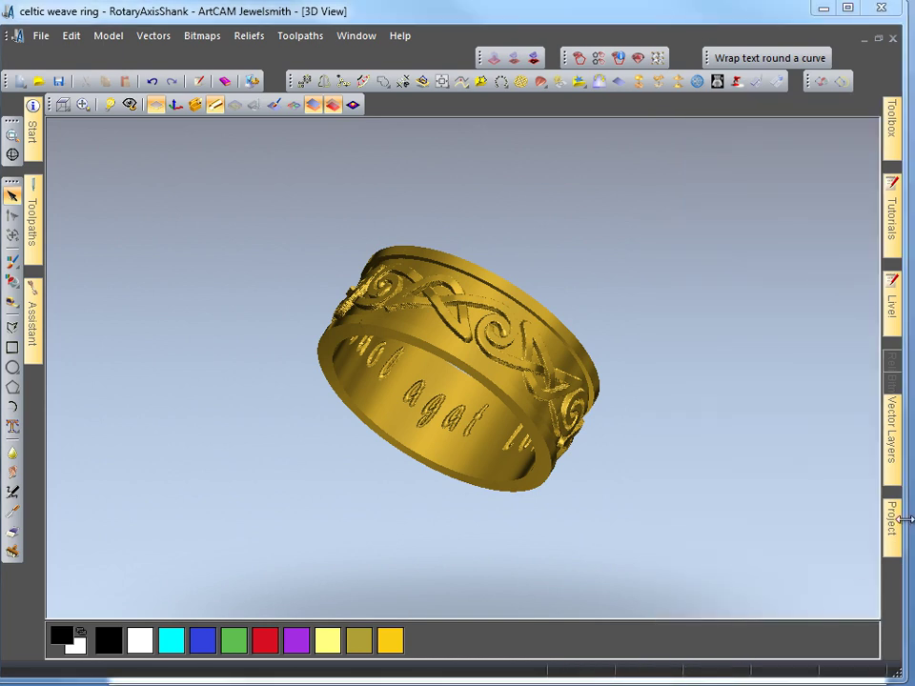
mouse_move(894, 518)
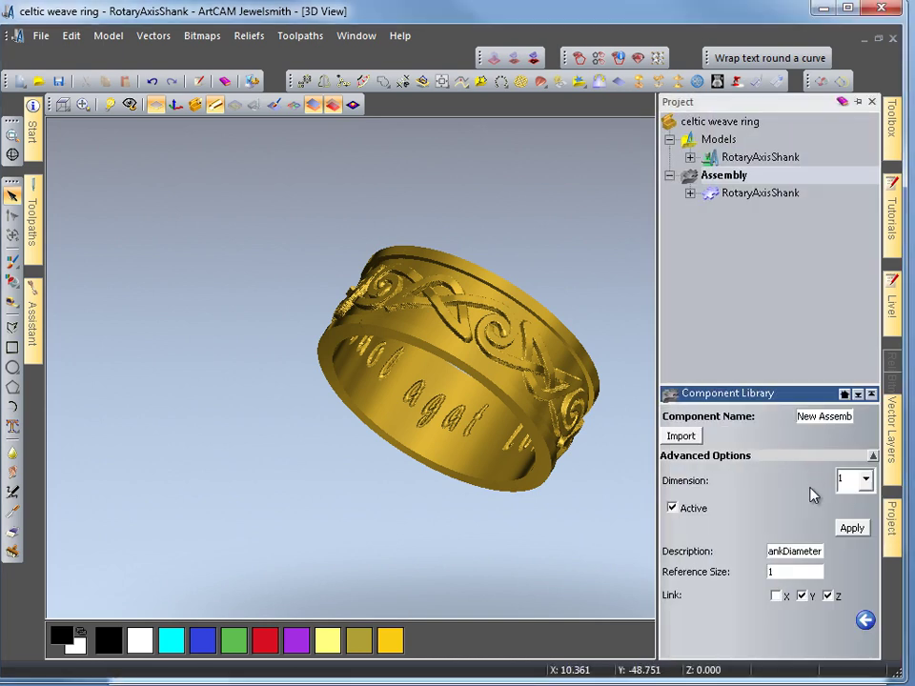
click(752, 571)
text(18.26)
click(853, 530)
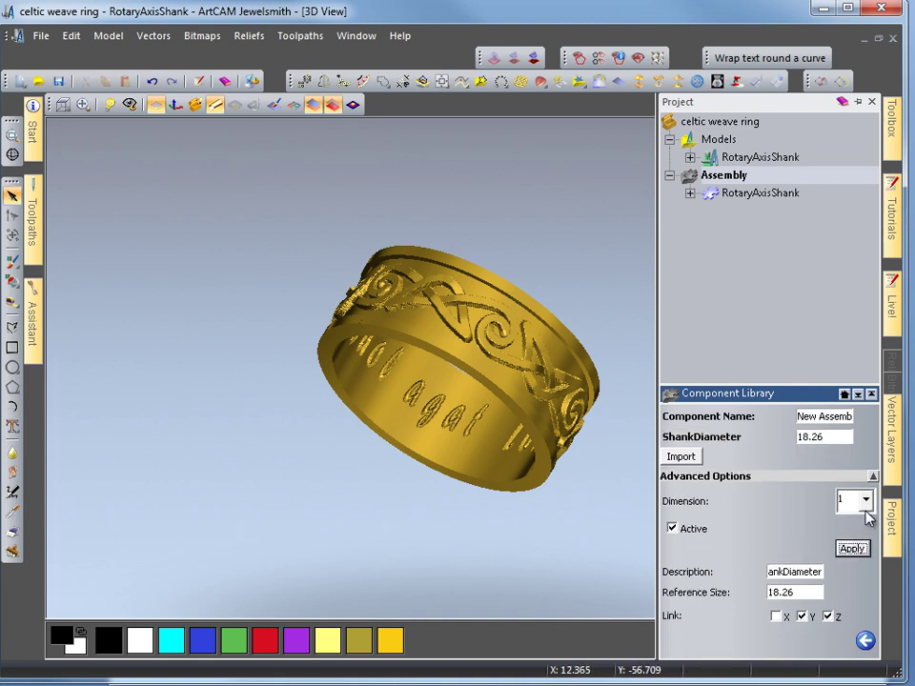
Activate dimension 2 of the component and describe it as ShankWidth
click(865, 502)
click(855, 540)
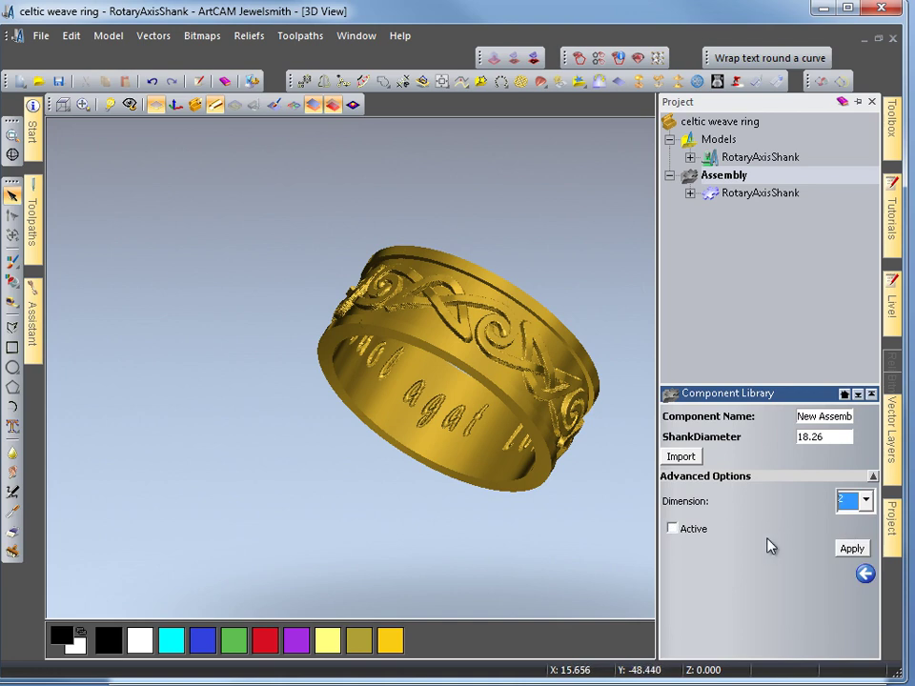
click(673, 529)
key(Tab)
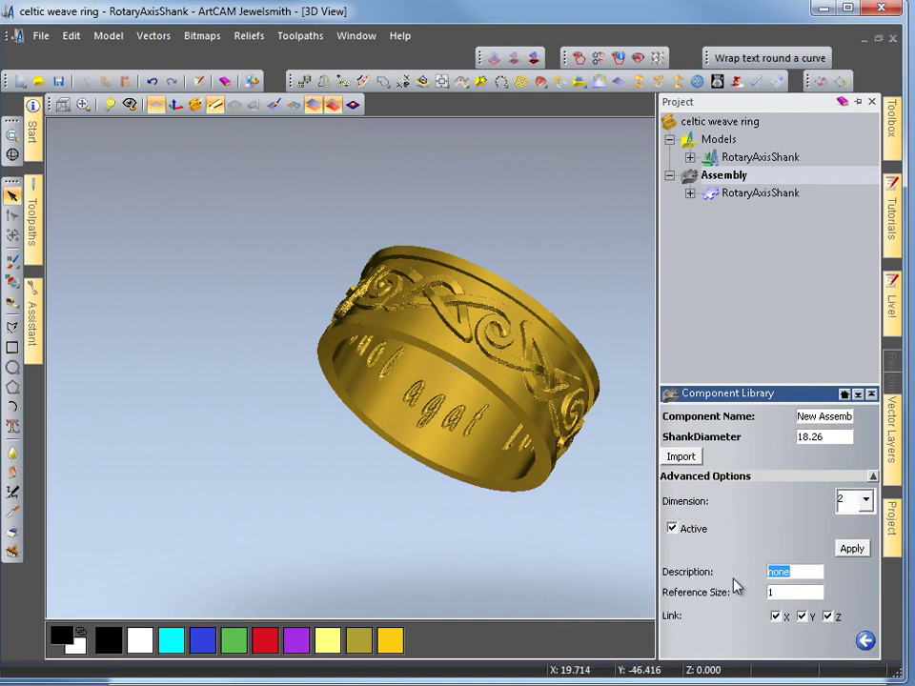
text(ShankWidth)
key(Tab)
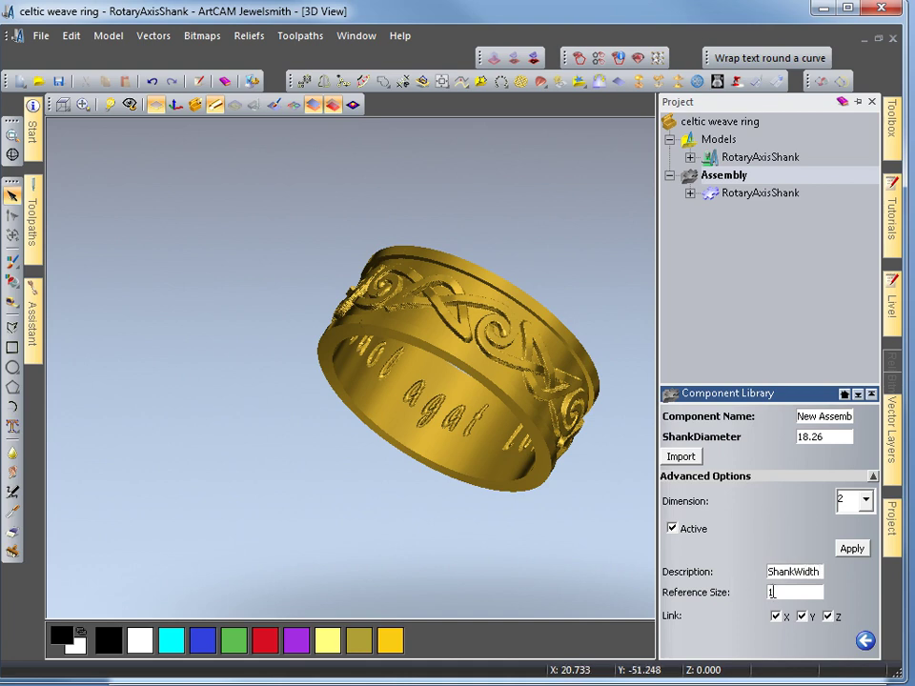
Link the ShankWidth dimension to X only, set its reference size to 8 and apply it
click(802, 616)
click(827, 616)
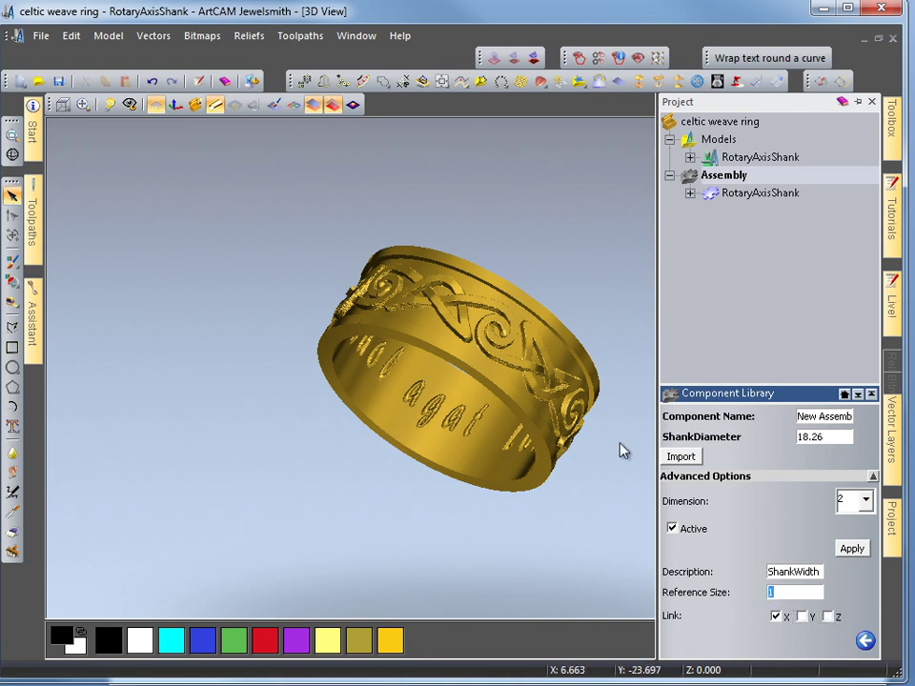
click(681, 457)
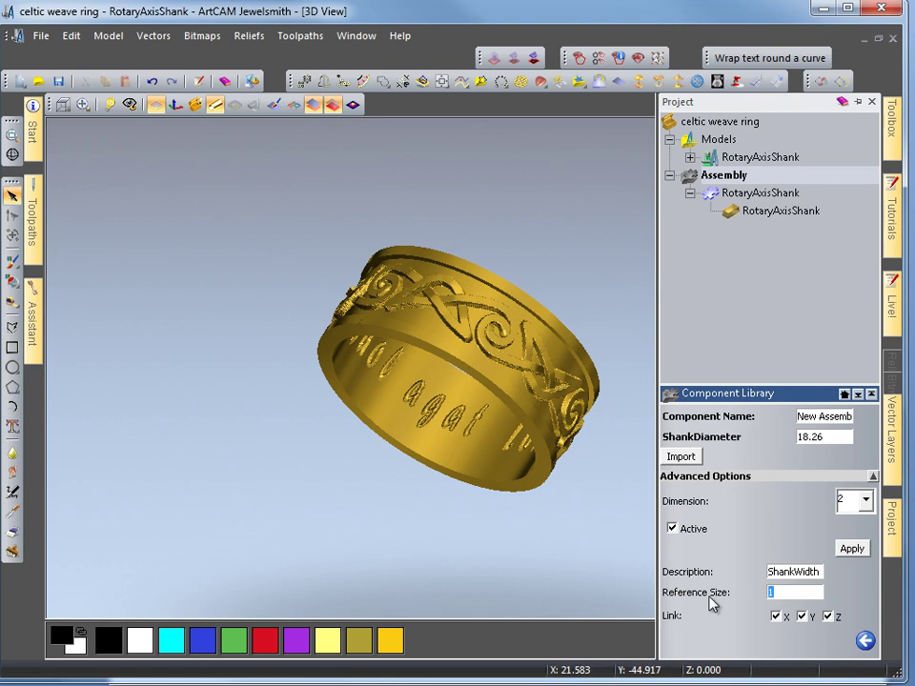
click(801, 616)
click(826, 615)
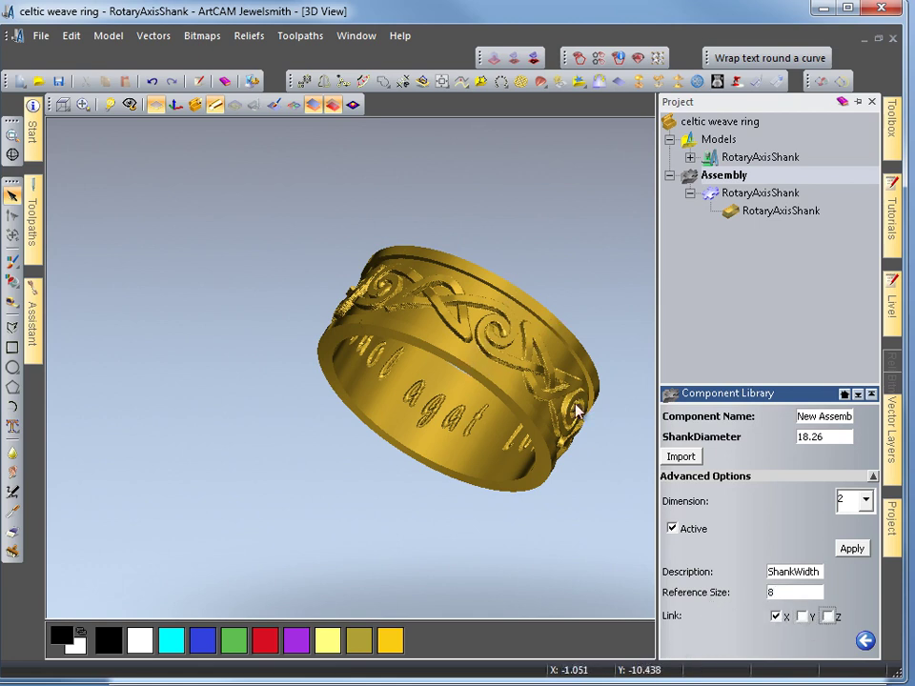
click(852, 551)
Return to dimension 1 and check its full description, reference size and axis links
click(849, 522)
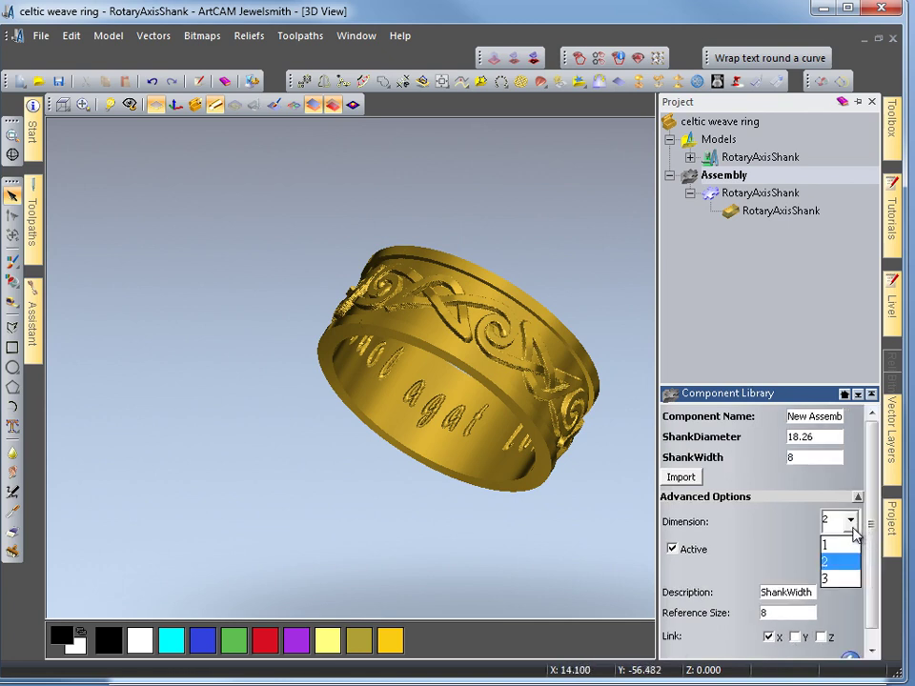
click(837, 539)
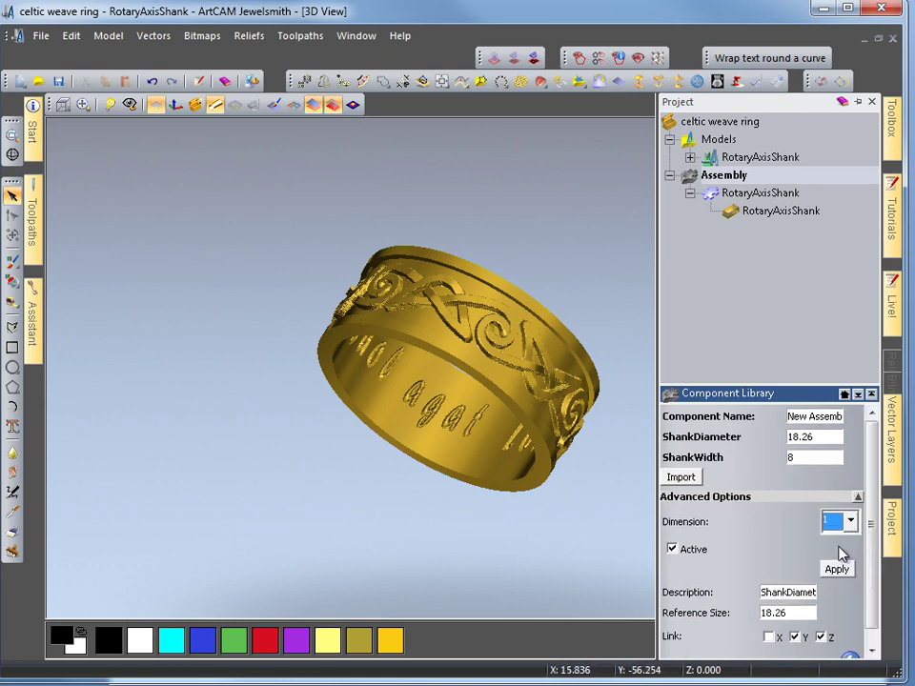
click(801, 592)
key(End)
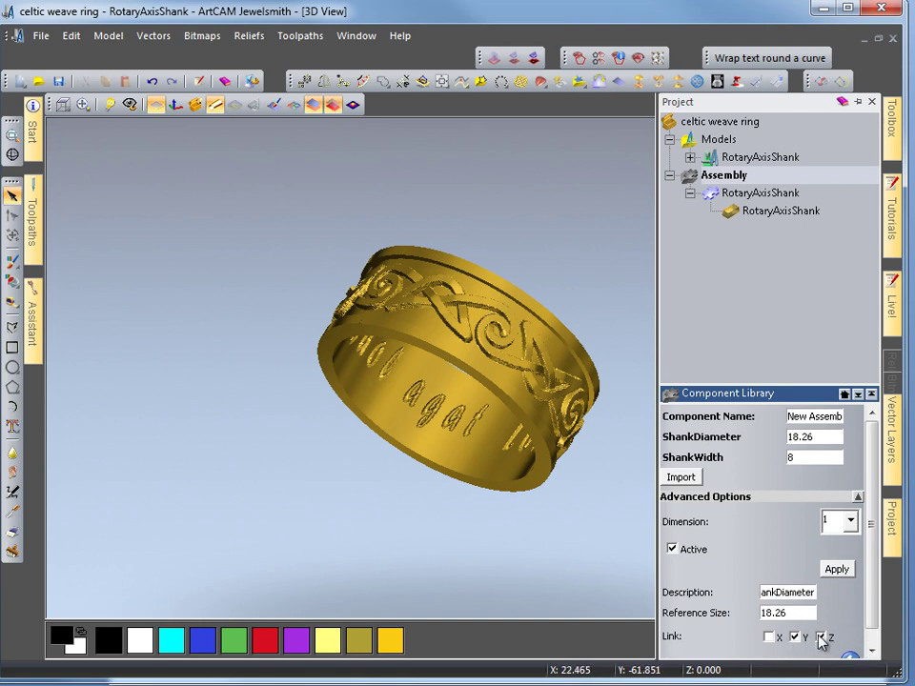
Apply the ShankDiameter dimension linked to Y and Z, and reopen the celtic wedding ring Q component from the library
scroll(872, 610, down, 1)
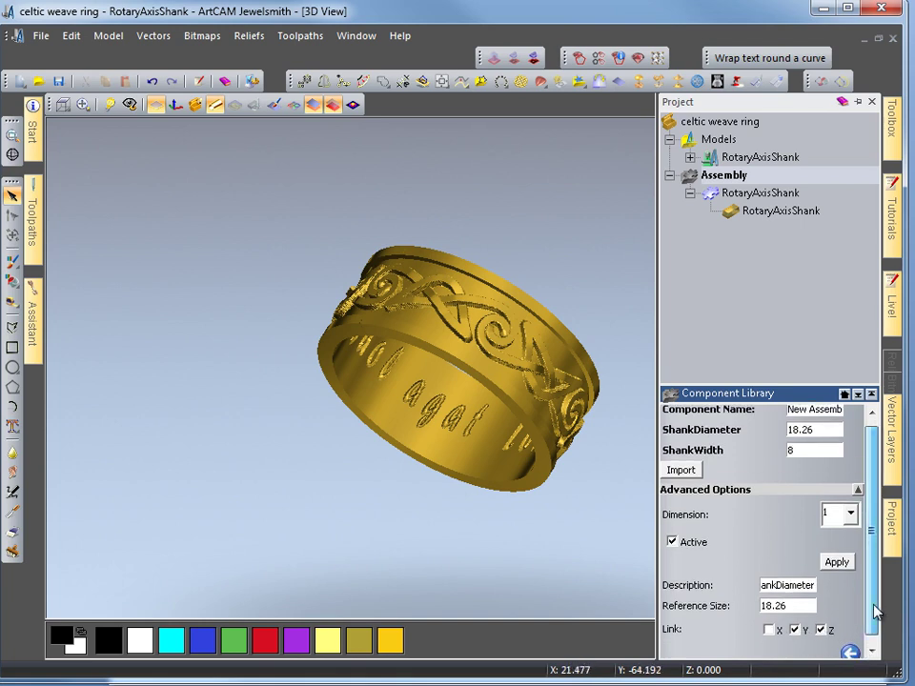
click(837, 553)
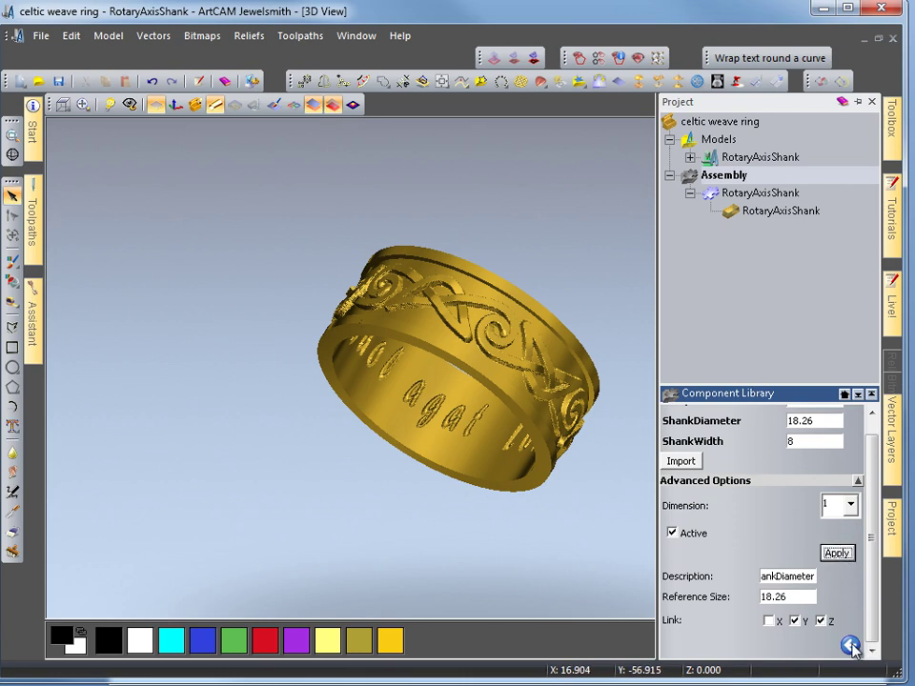
click(858, 480)
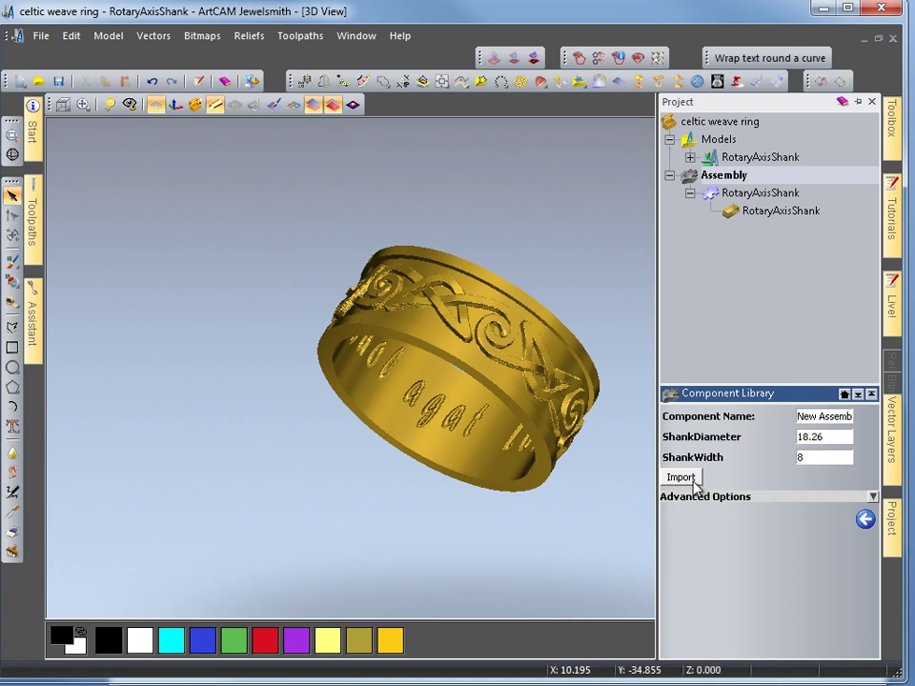
click(866, 519)
double_click(728, 525)
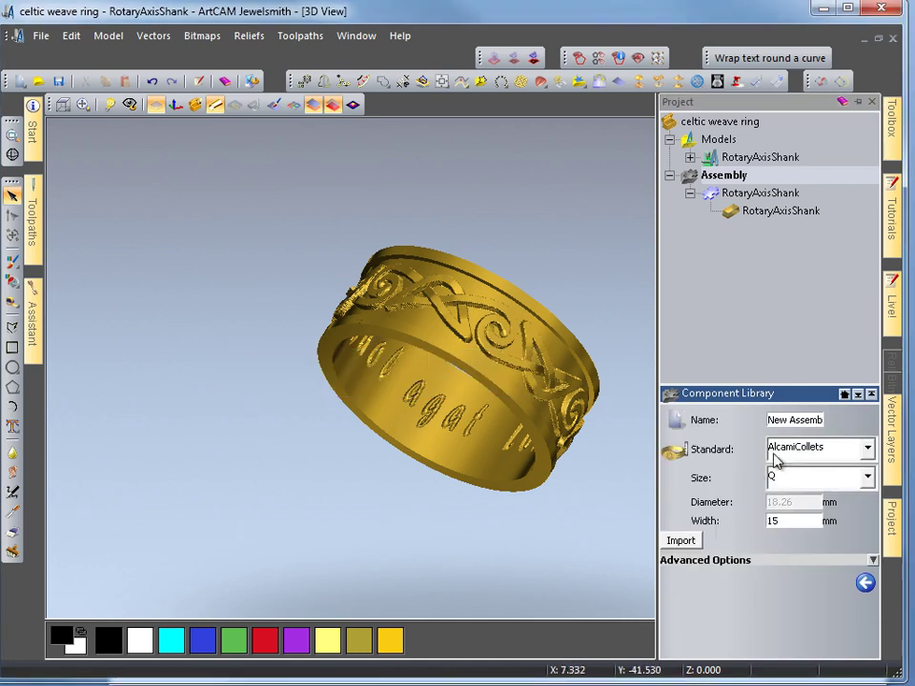
Set the component's ring standard to AlcamiCollets and its size to W
click(869, 450)
click(868, 451)
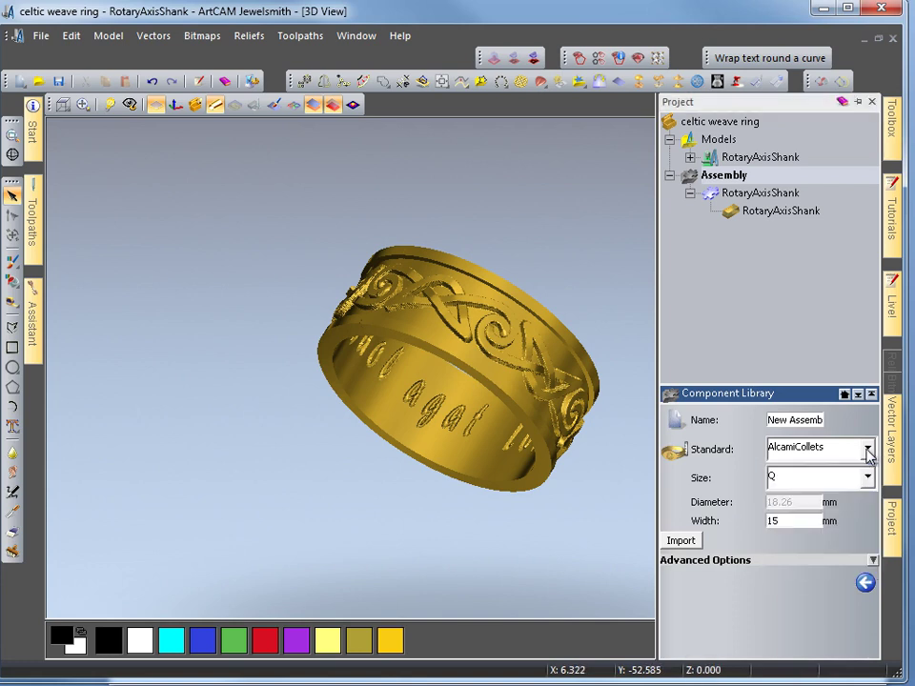
click(839, 454)
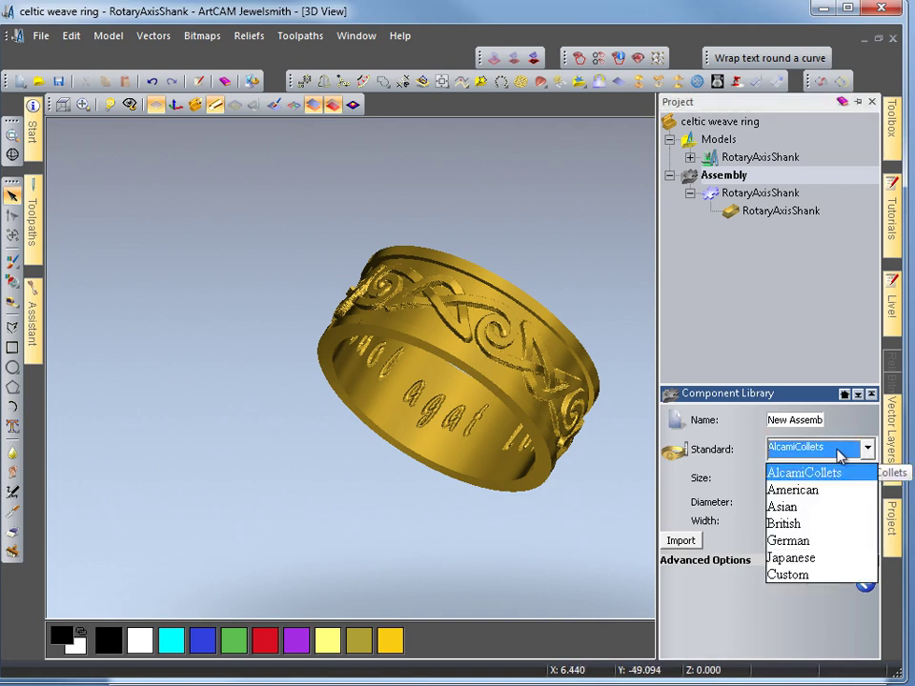
click(833, 474)
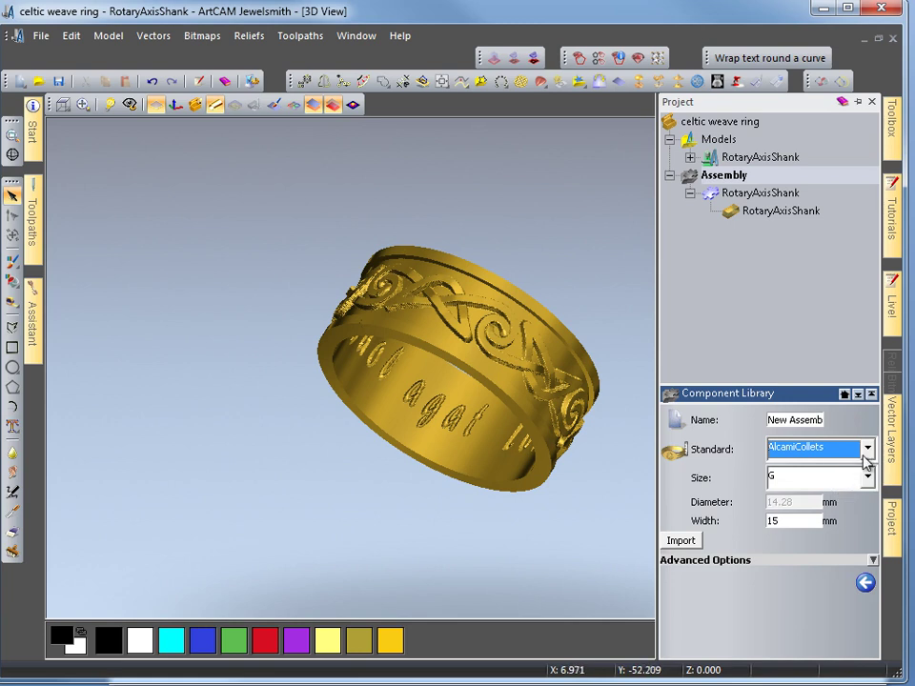
click(867, 450)
click(868, 452)
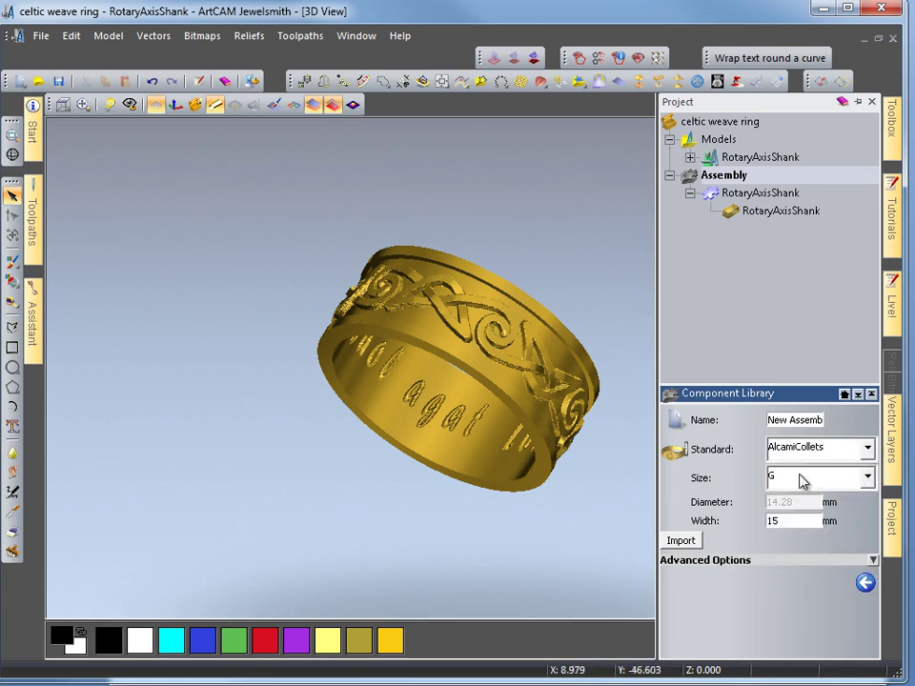
click(867, 479)
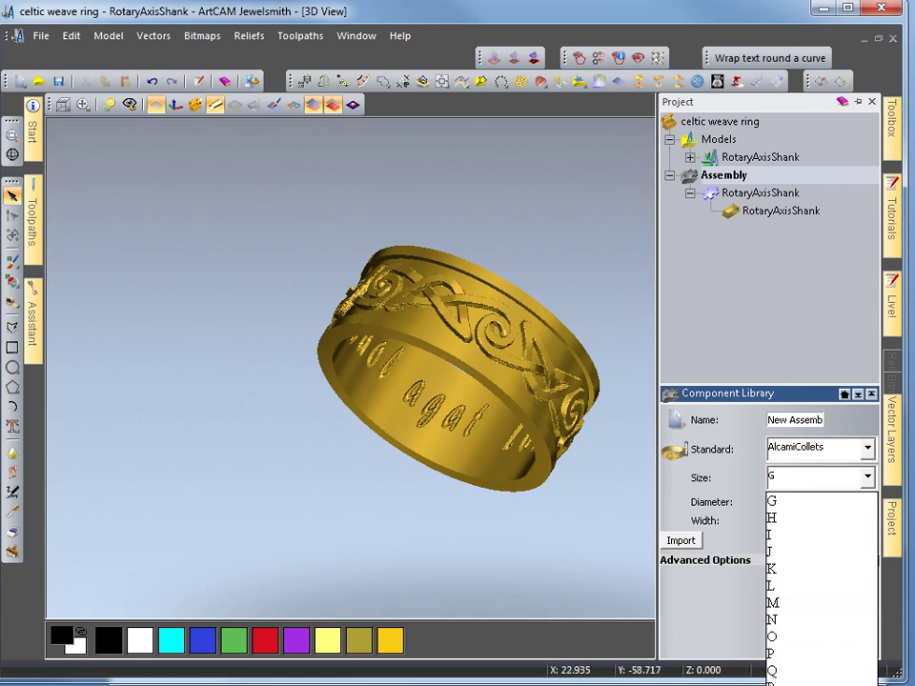
key(w)
key(Return)
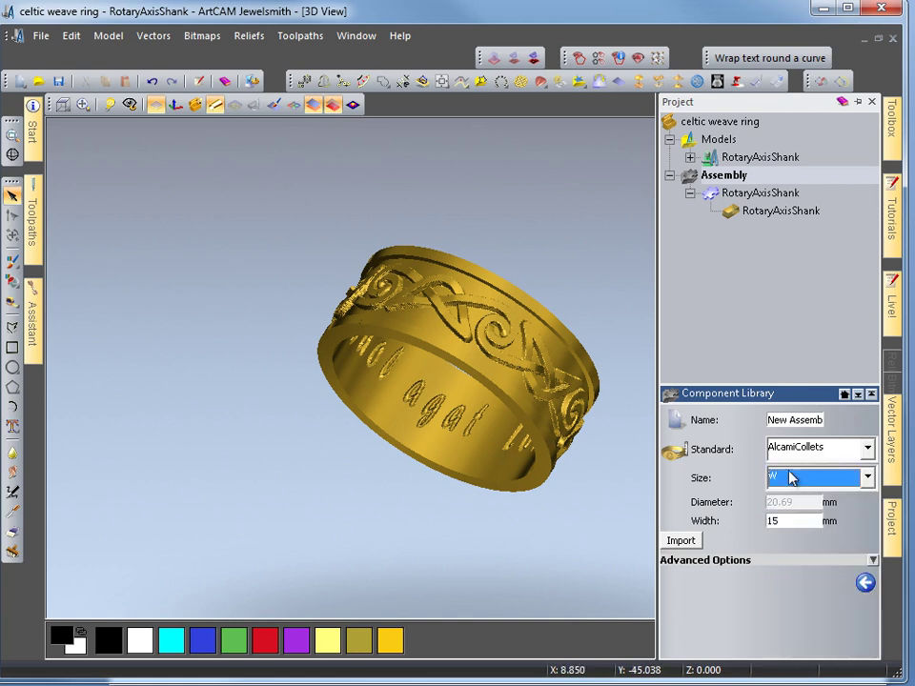
Set the width of the size W ring to 9 mm and try to import it
click(770, 521)
drag(773, 520, 763, 535)
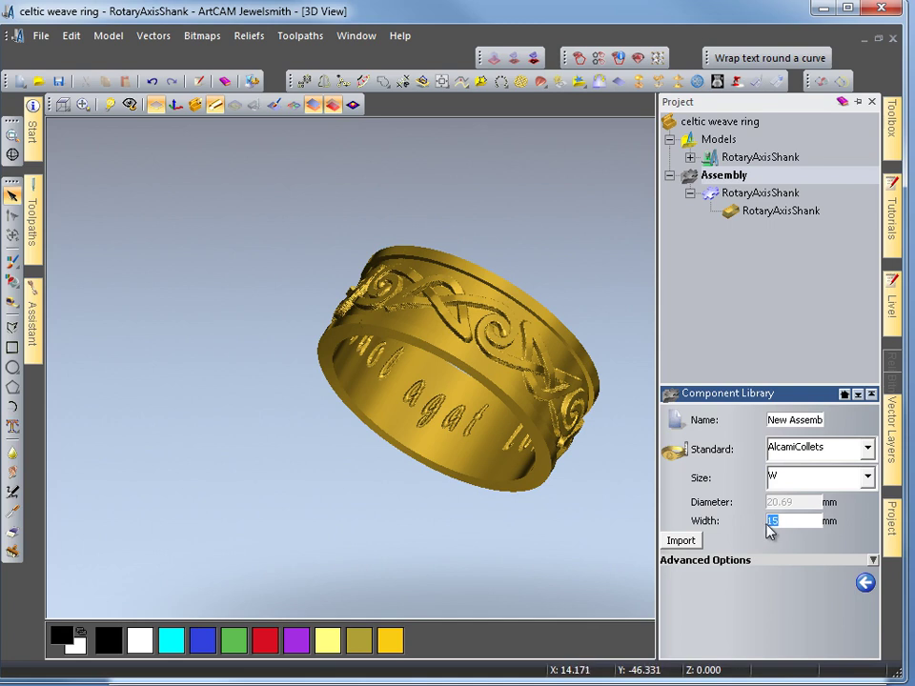
text(8)
key(BackSpace)
text(9)
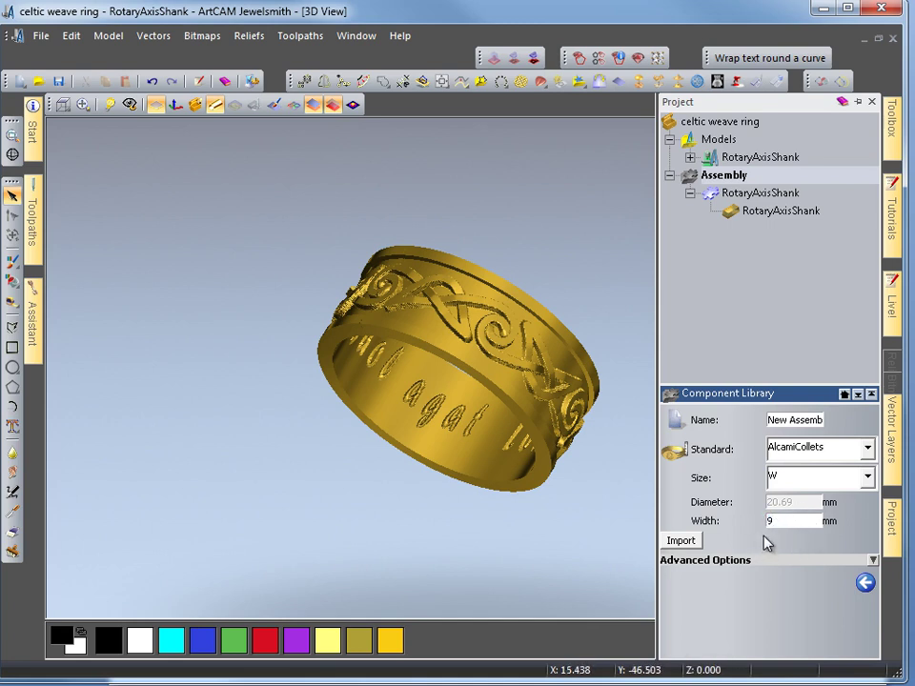
click(688, 544)
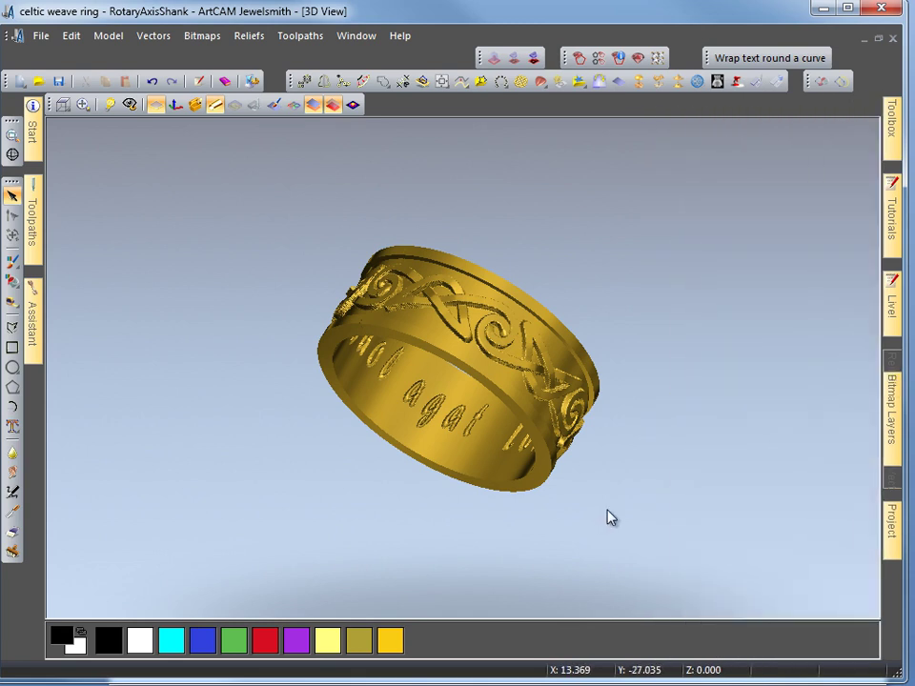
Hide the back and front reliefs in the 3D view and display the assembly mesh instead
mouse_move(891, 531)
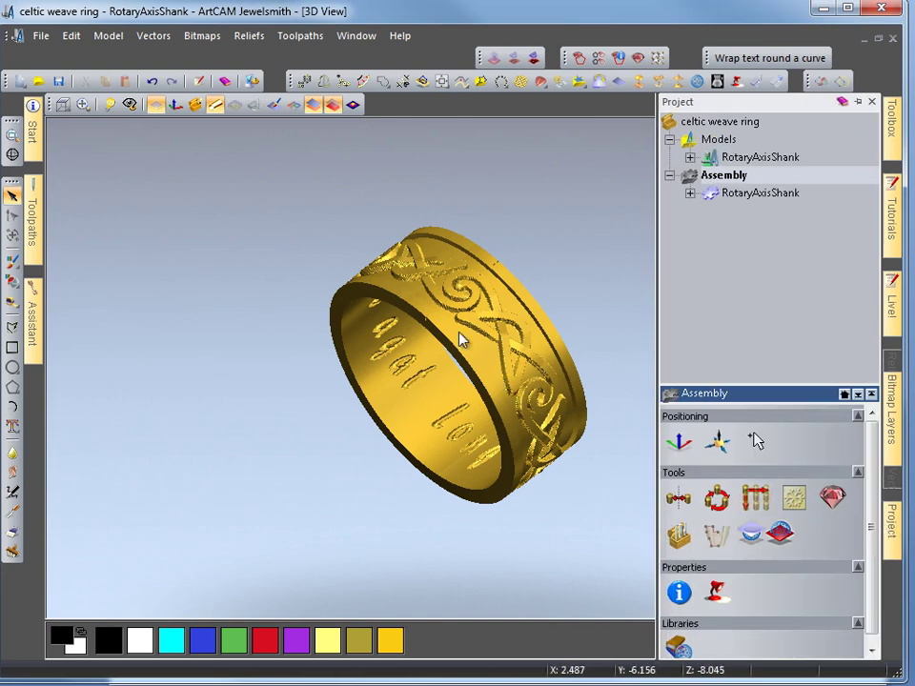
click(330, 109)
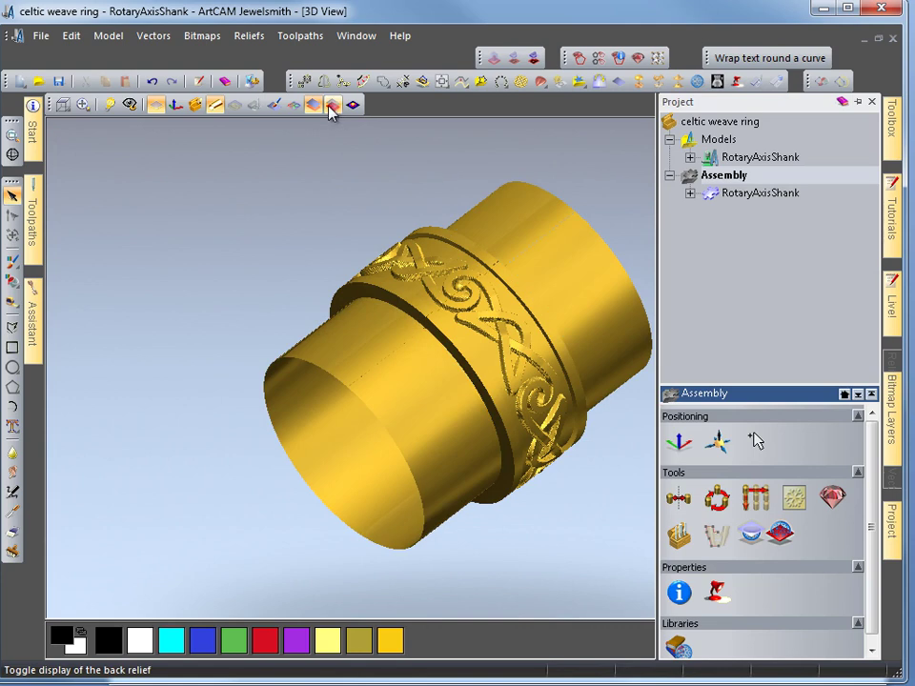
click(315, 107)
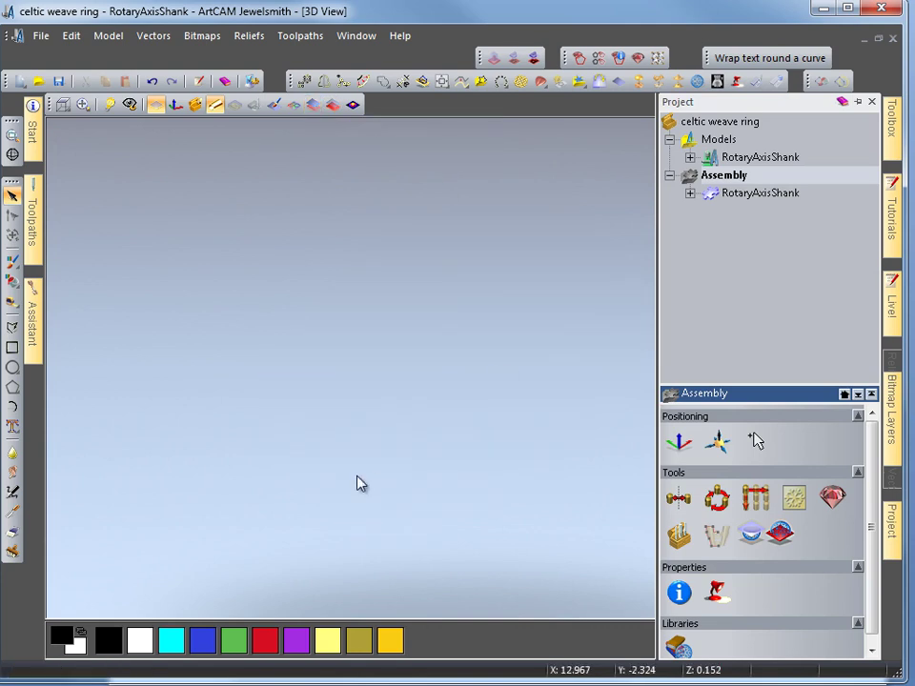
click(196, 105)
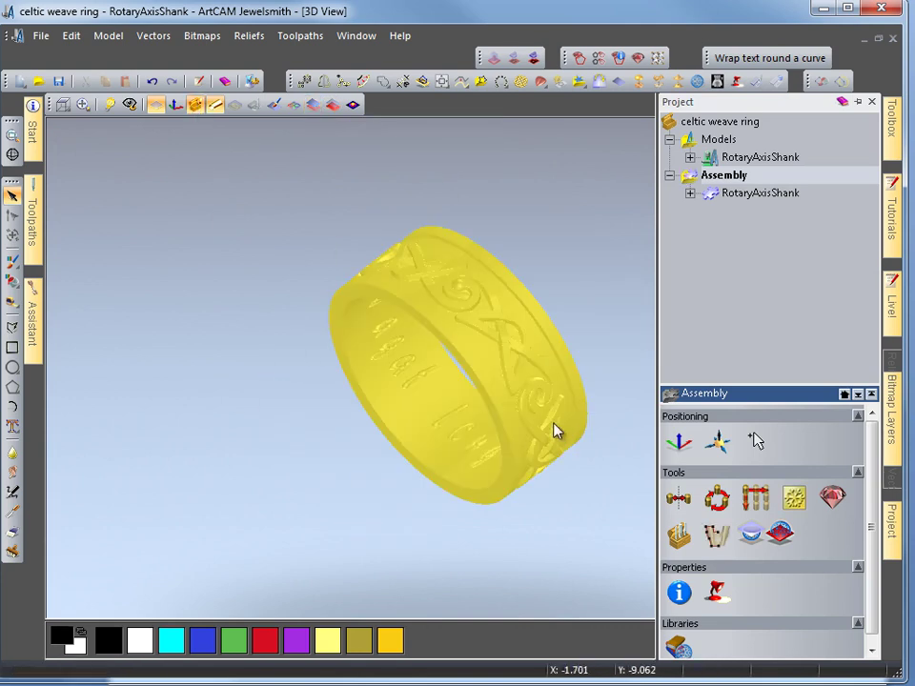
Give the assembly the 9ct Polished Gold material after trying the 24ct and 9ct Satin Finishes, and set Ambient to 61
click(720, 595)
click(848, 423)
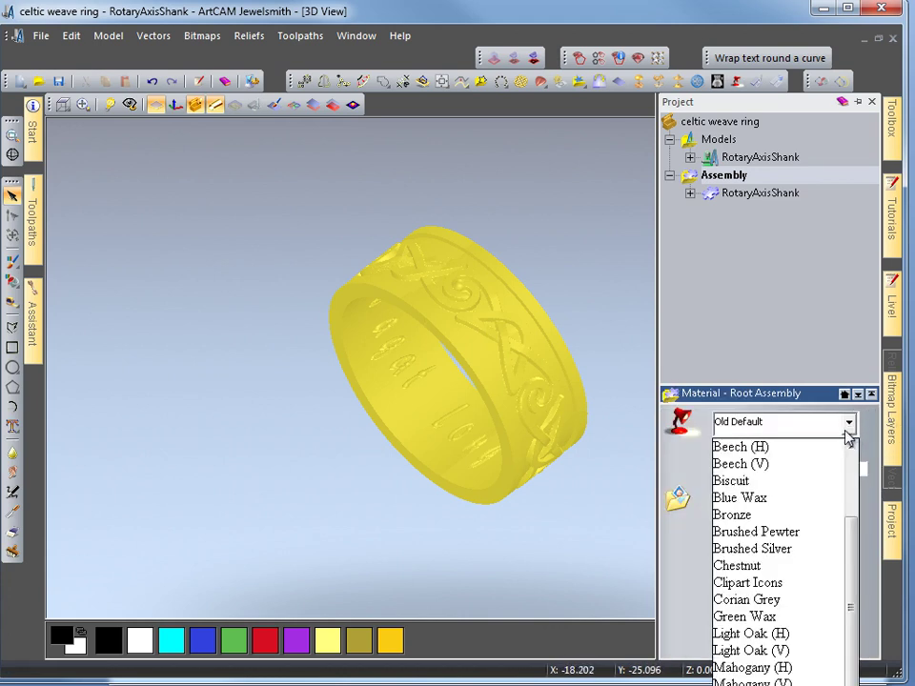
scroll(839, 458, up, 3)
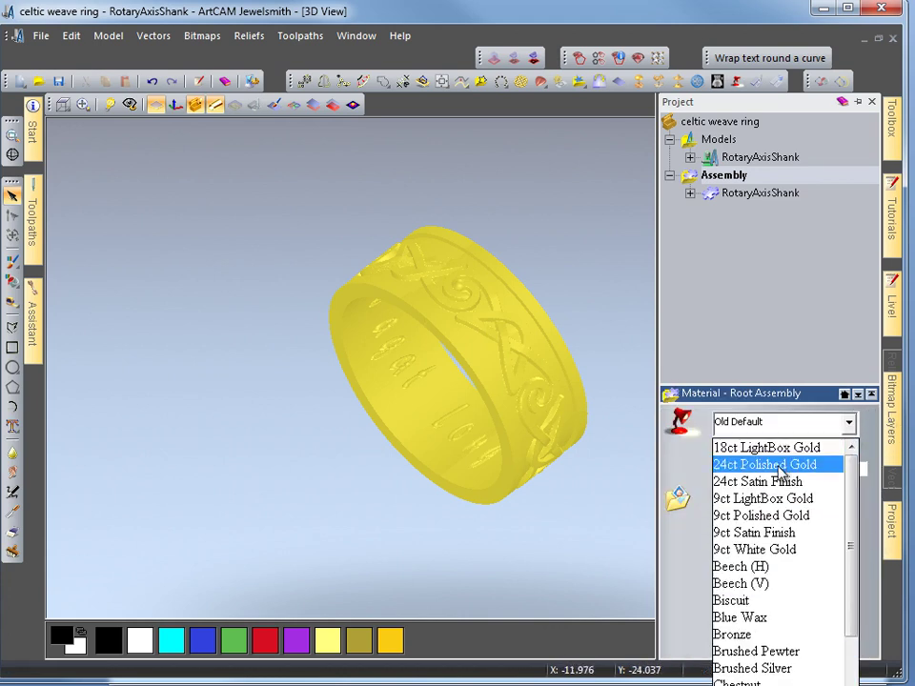
click(782, 483)
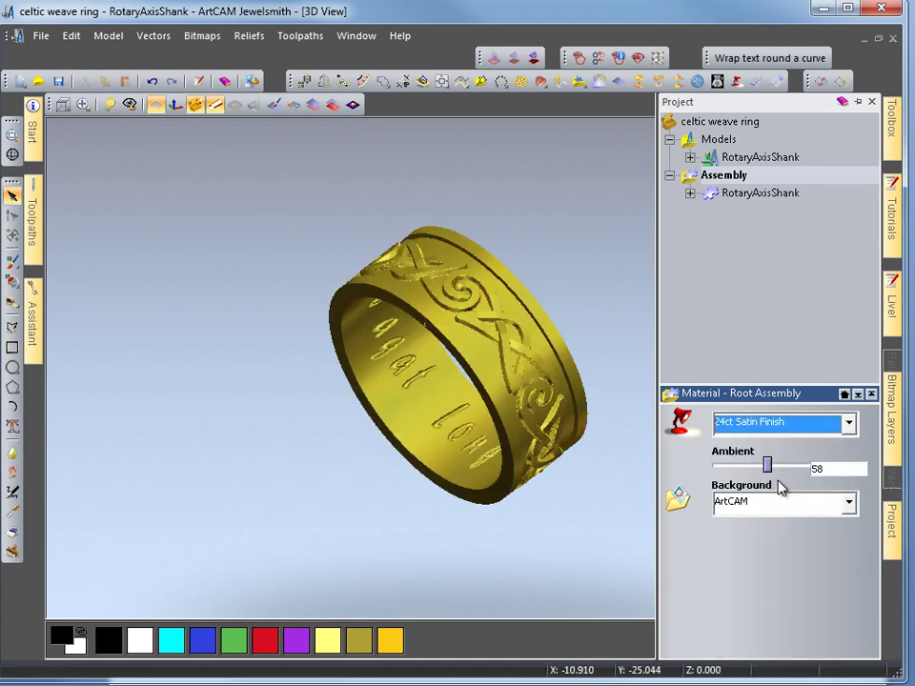
click(815, 423)
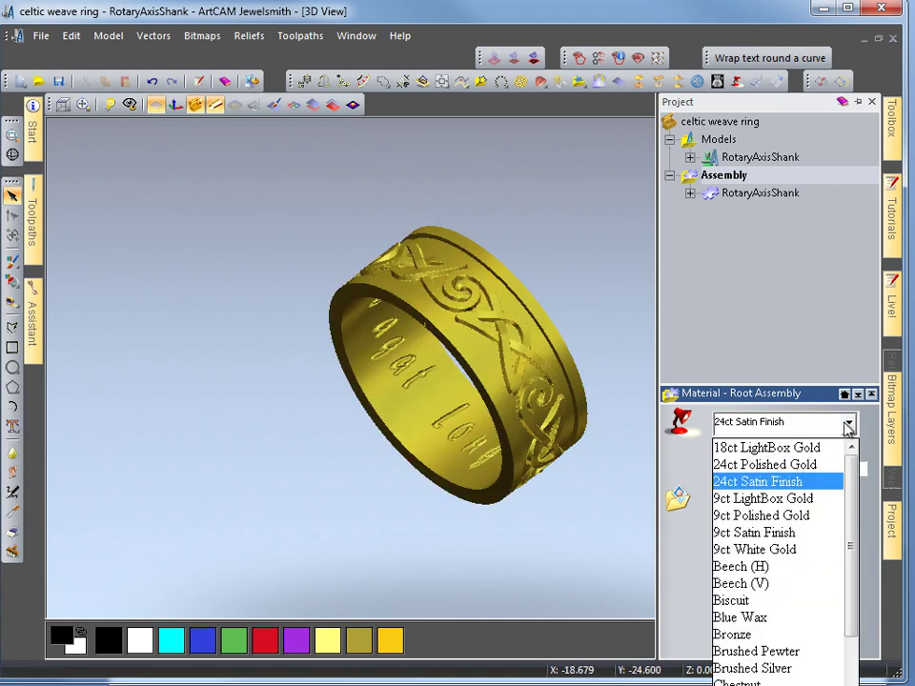
click(782, 534)
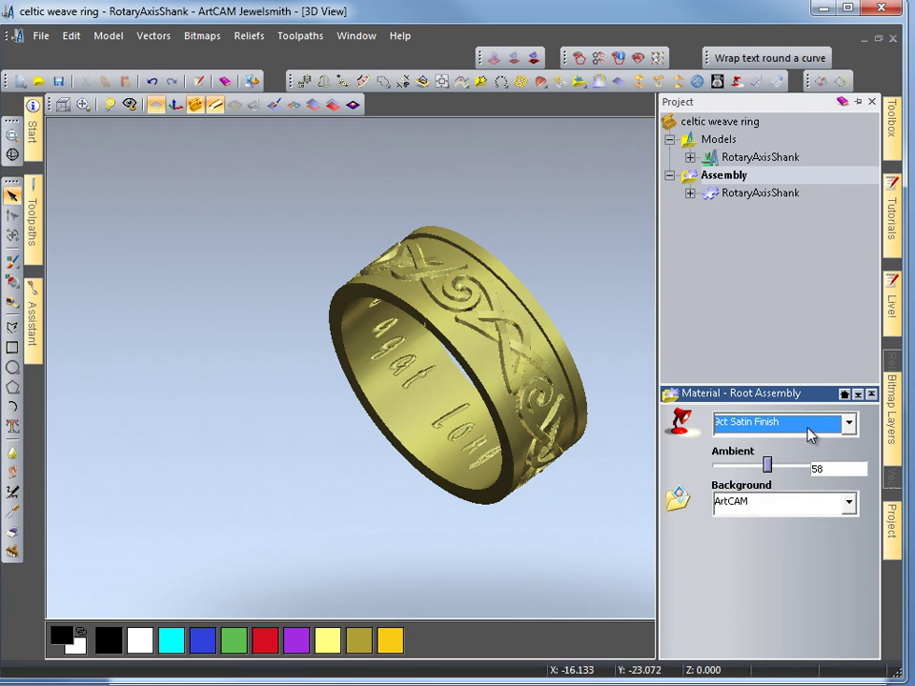
click(847, 424)
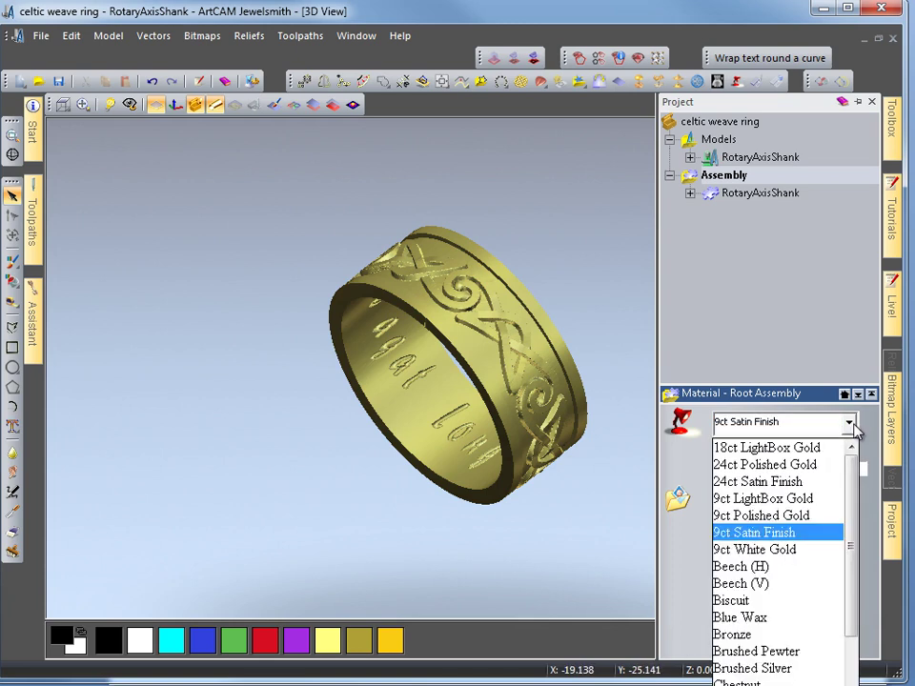
click(782, 515)
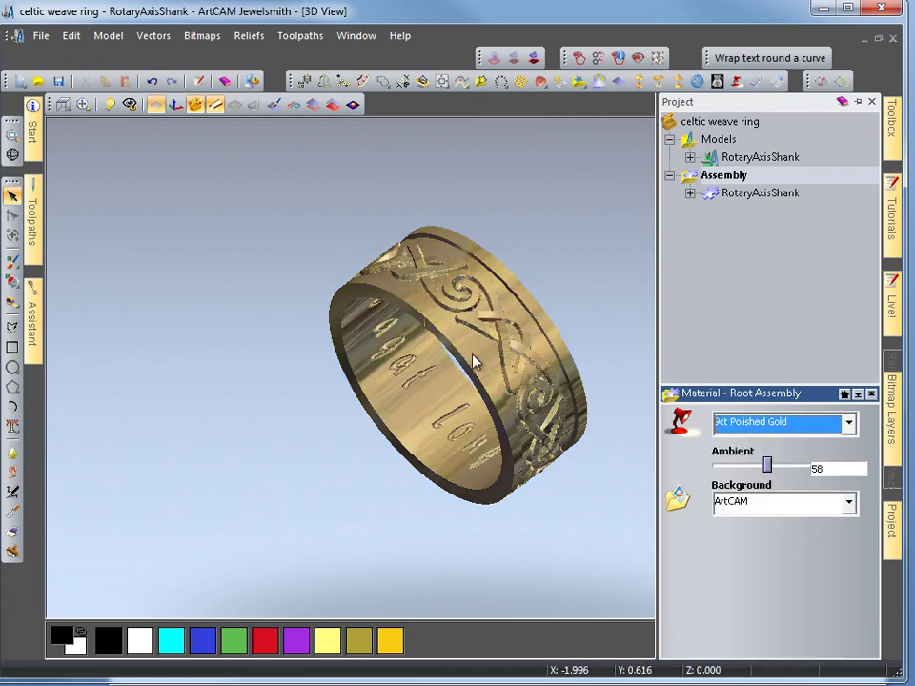
drag(769, 464, 774, 465)
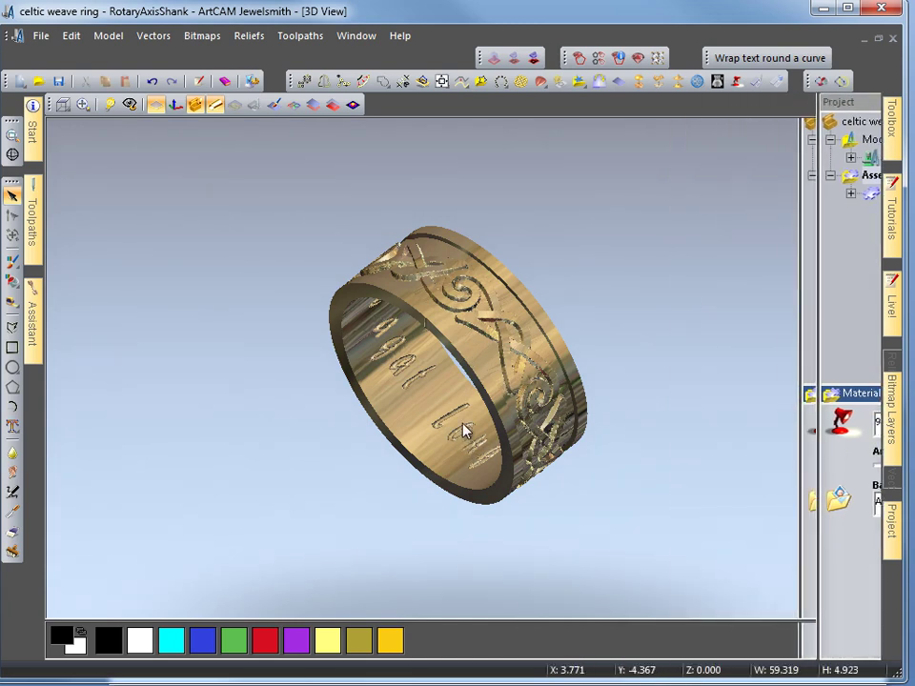
drag(466, 415, 660, 502)
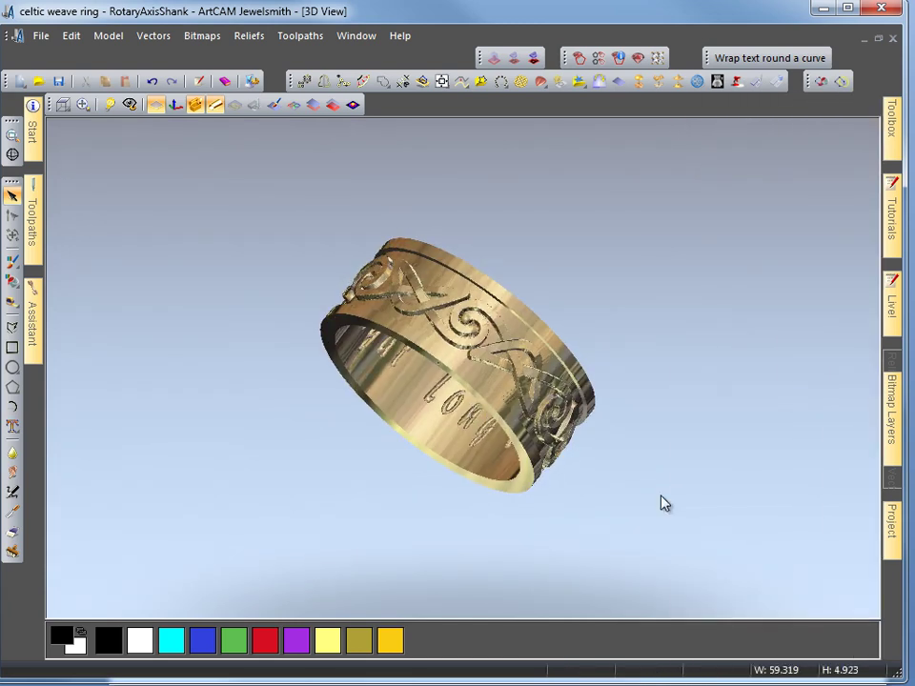
Open celtic wedding ring Q from the Celtic wedds library and choose size W for it
mouse_move(890, 534)
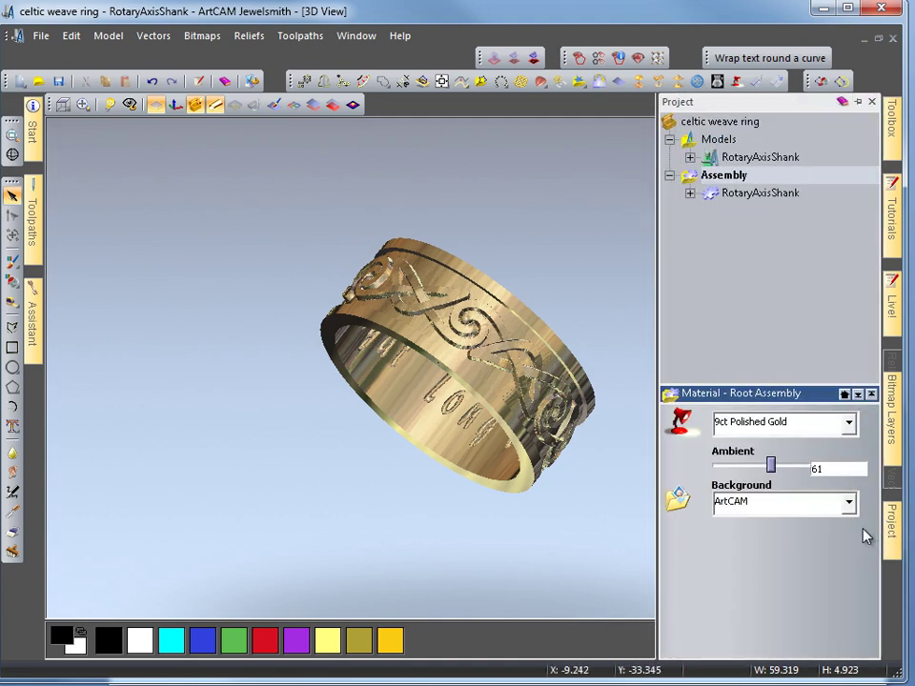
click(845, 395)
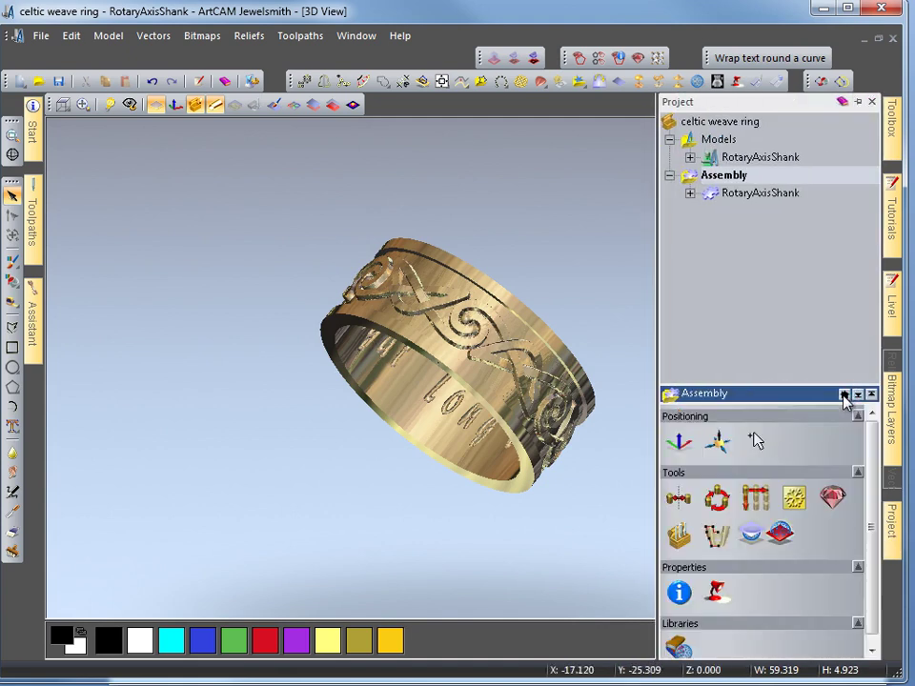
click(679, 648)
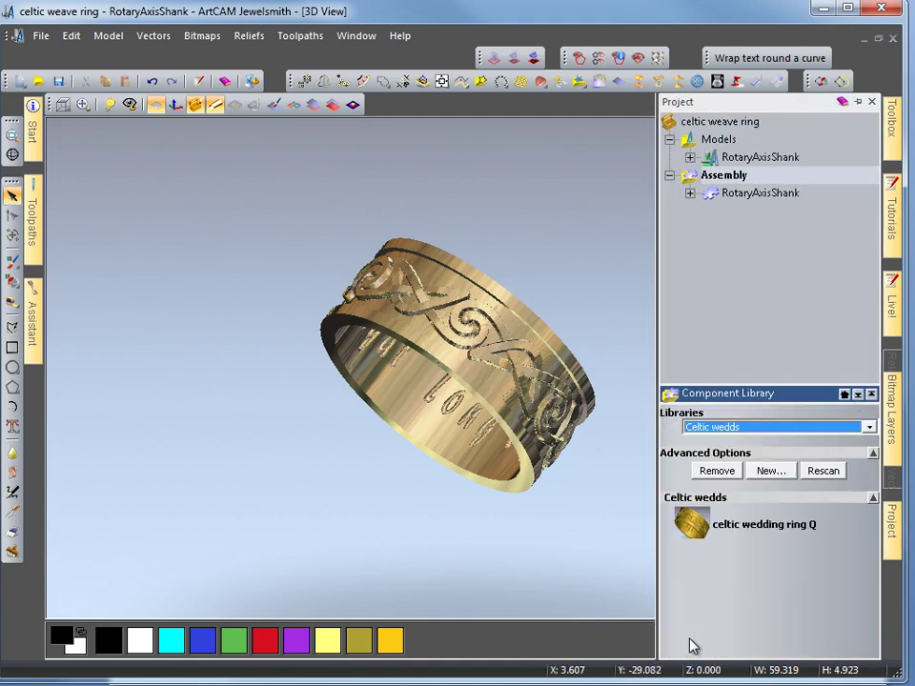
double_click(701, 532)
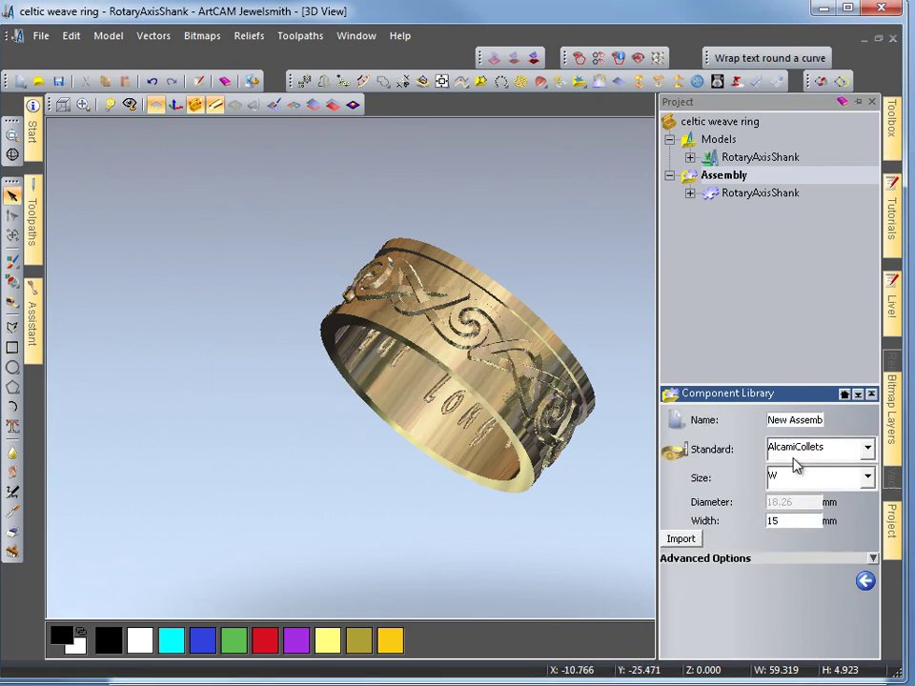
click(867, 478)
click(760, 572)
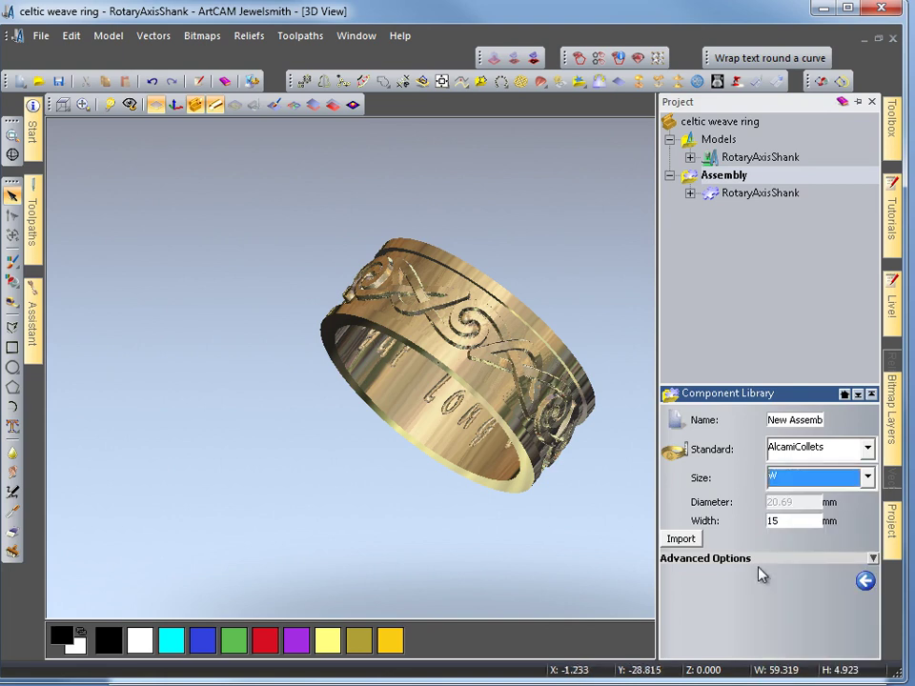
Set the component's width to 9 mm and import it into the assembly alongside the existing ring
click(777, 521)
double_click(775, 522)
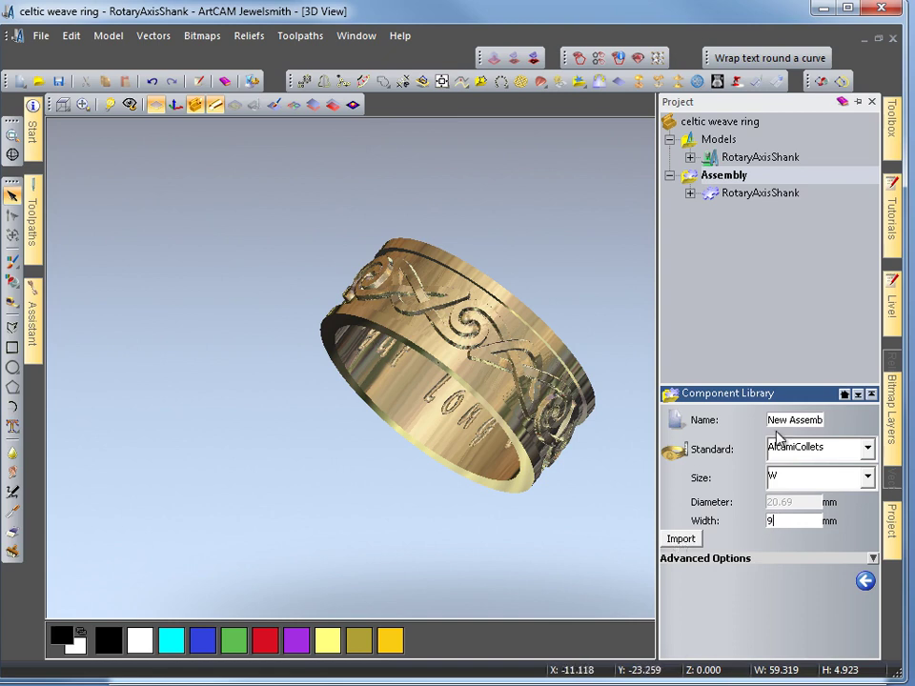
click(680, 539)
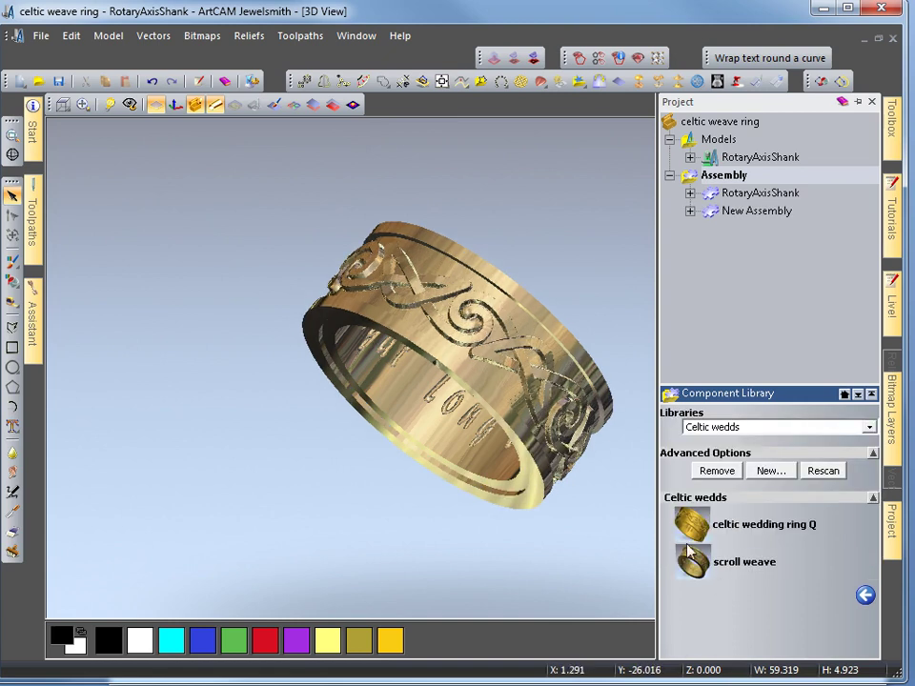
Nudge the imported New Assembly ring along the X axis to separate it from the original, and compare both rings
drag(569, 426, 699, 384)
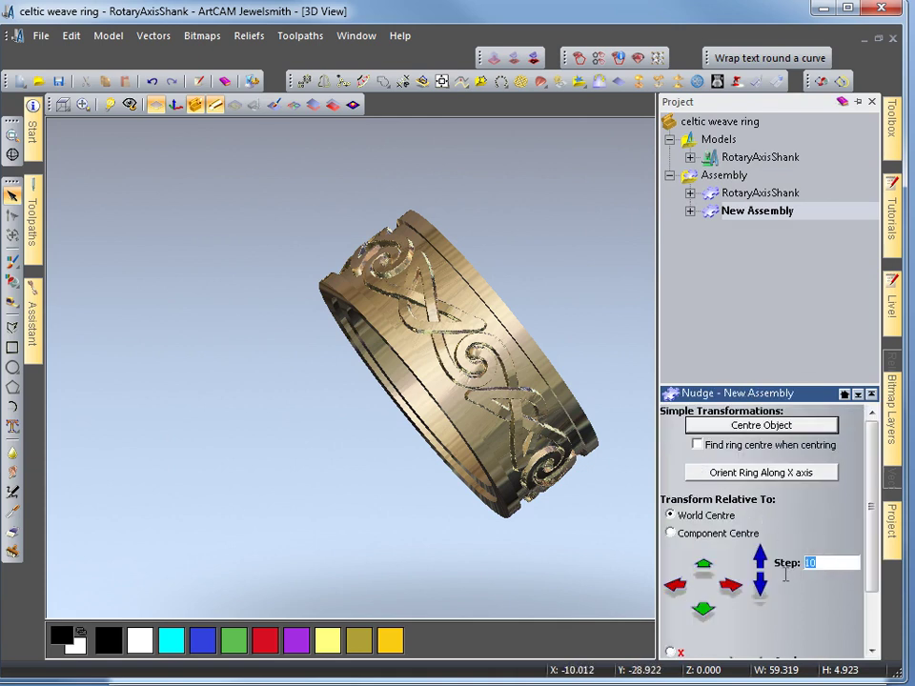
click(675, 589)
drag(482, 486, 477, 380)
drag(574, 377, 513, 317)
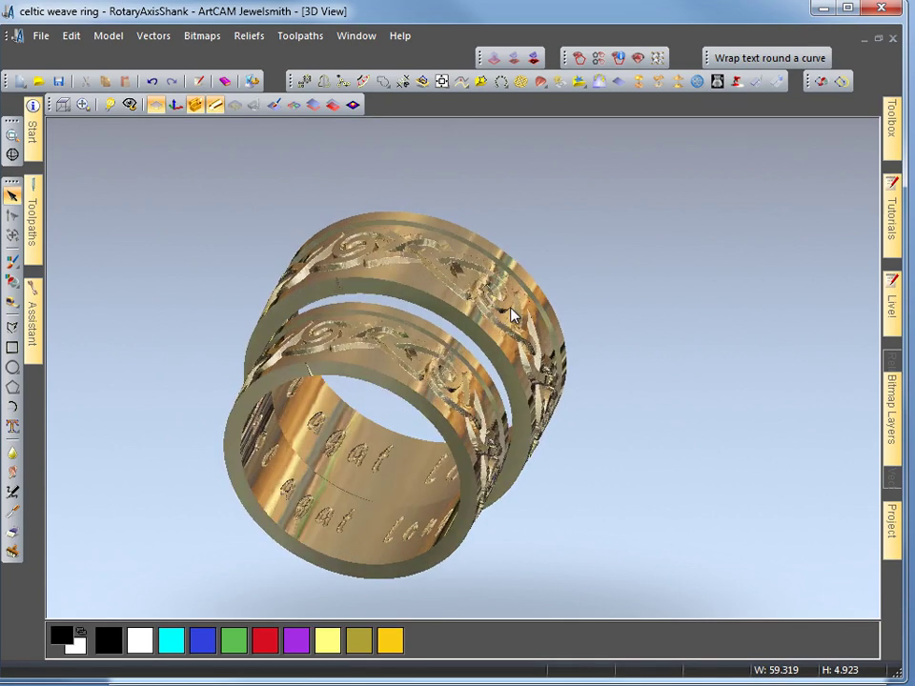